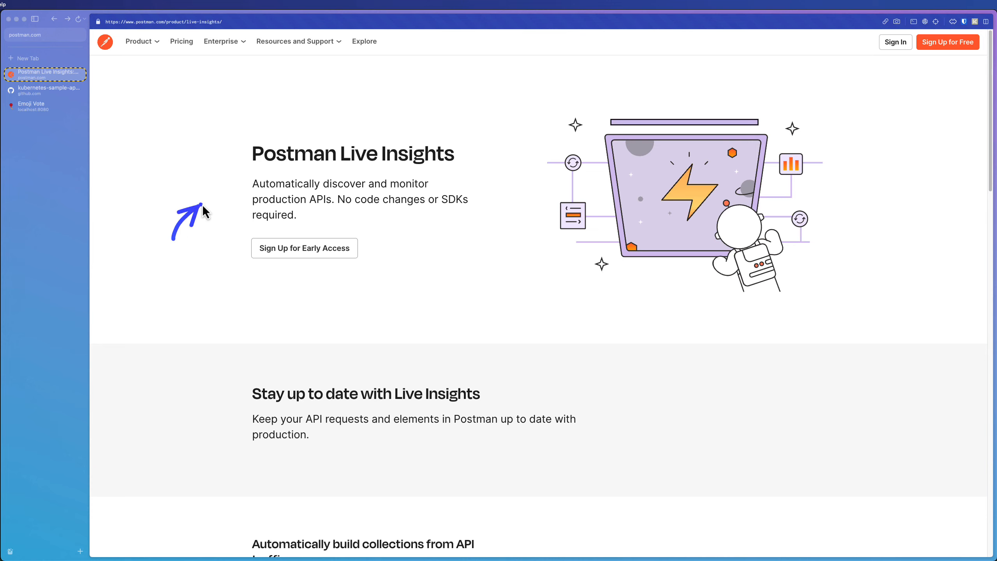
Read the Postman Live Insights product page introduction and its feature descriptions
left_click_drag(248, 192, 250, 187)
left_click(219, 231)
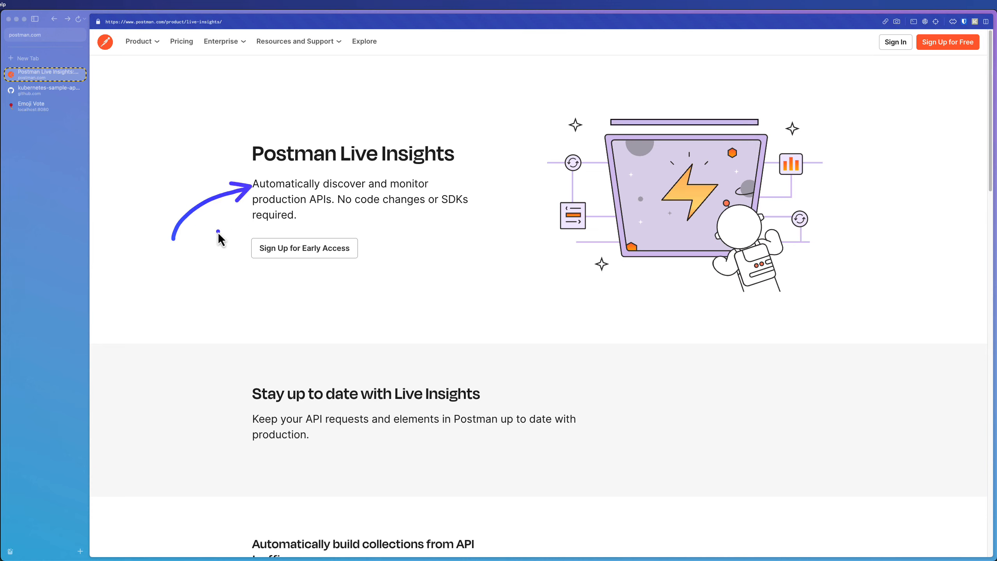
mouse_move(378, 231)
left_mouse_down()
mouse_move(338, 229)
mouse_move(313, 207)
left_mouse_up()
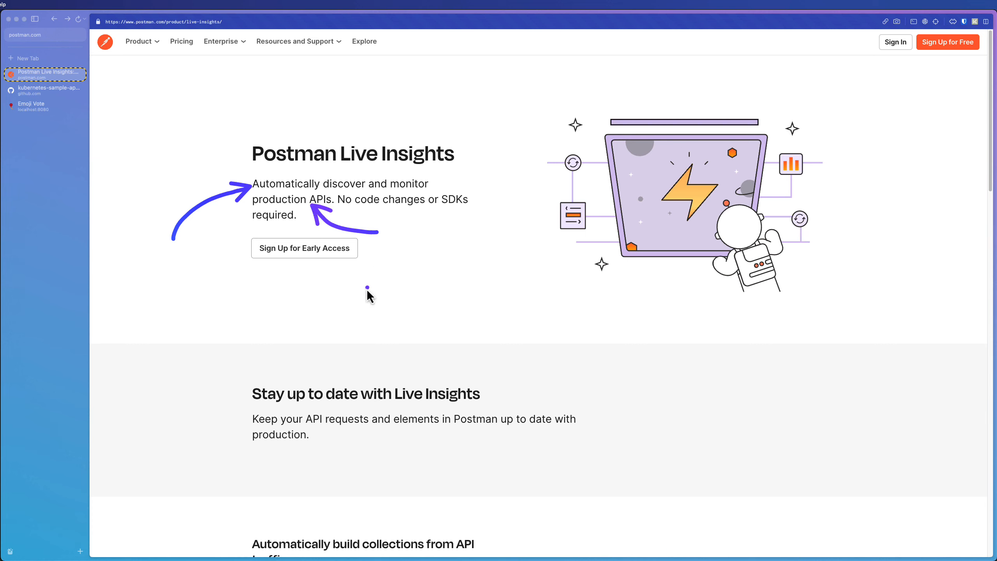
left_click_drag(319, 273, 323, 262)
left_click(318, 267)
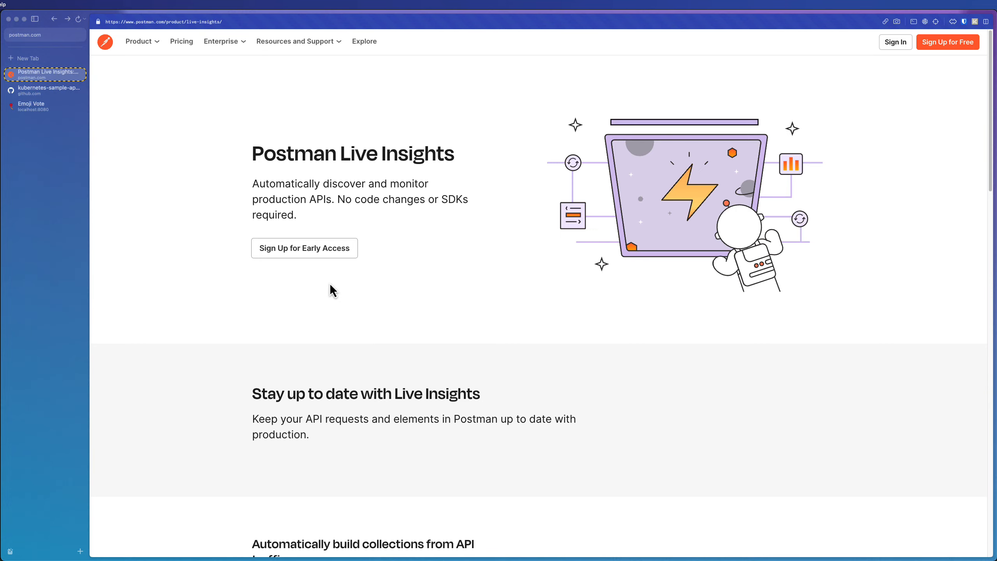
scroll(330, 285, "down", 8)
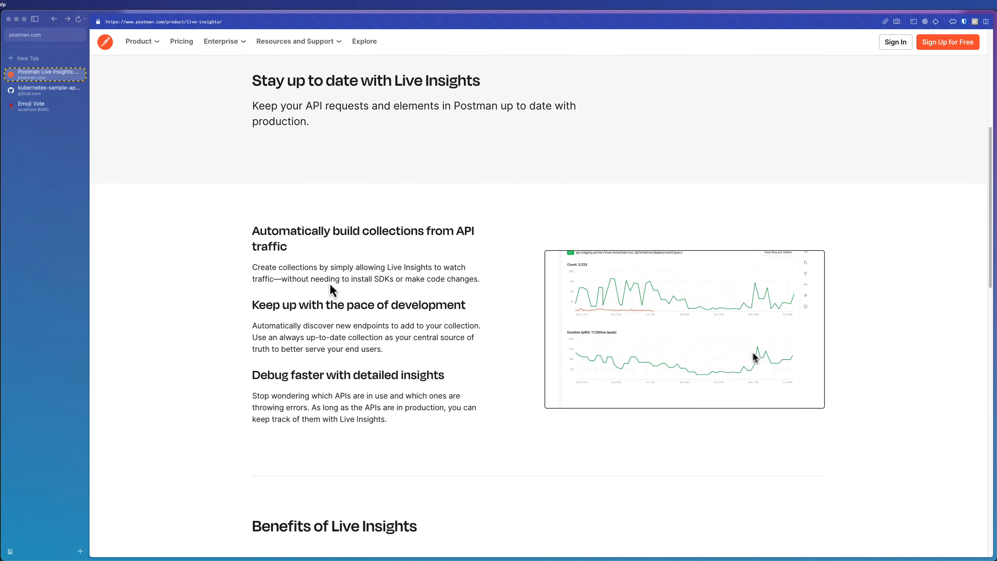
scroll(330, 286, "down", 1)
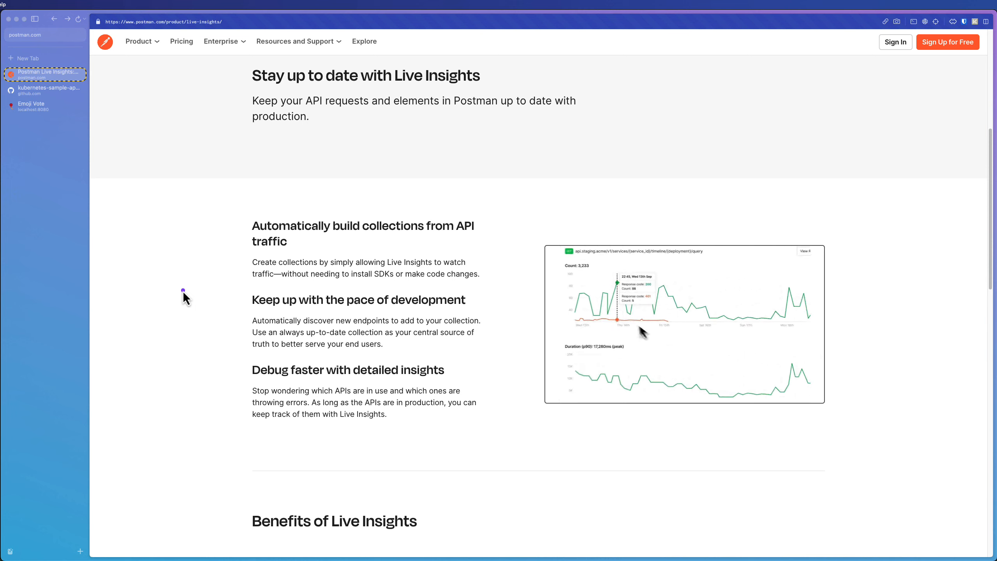
mouse_move(183, 291)
left_mouse_down()
mouse_move(242, 240)
mouse_move(242, 250)
left_mouse_up()
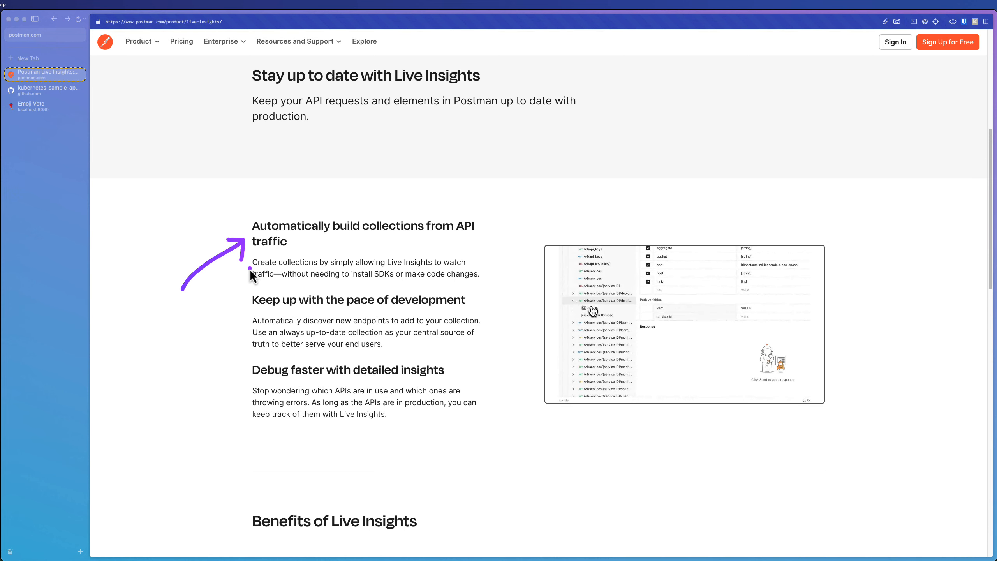
left_click_drag(167, 409, 242, 374)
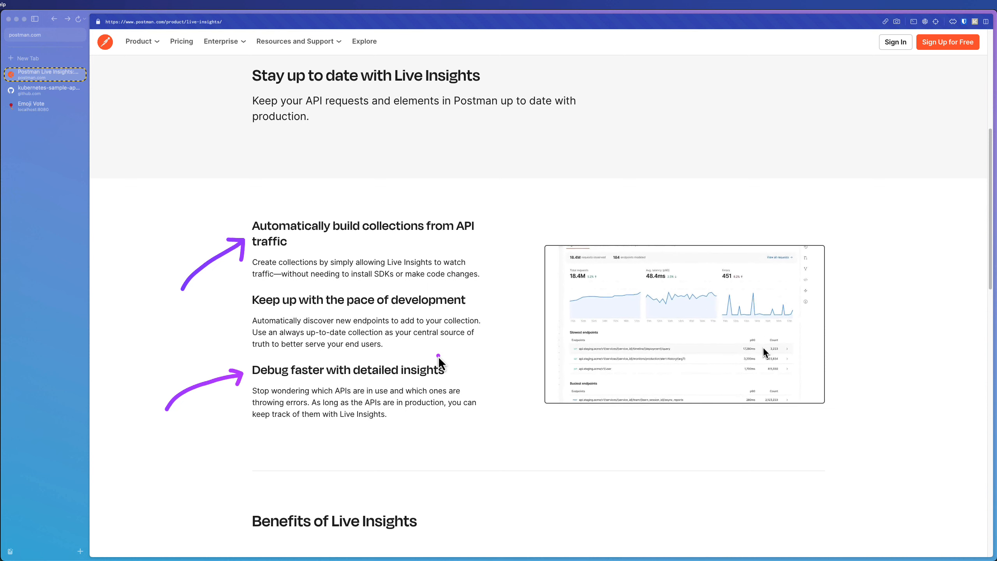
left_click_drag(342, 328, 391, 327)
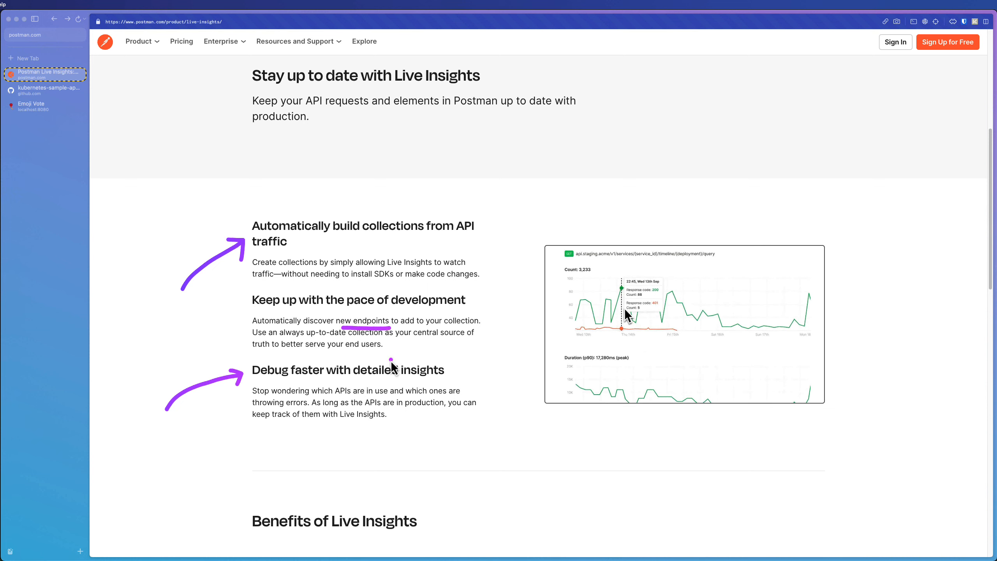
left_click_drag(441, 341, 473, 340)
left_click_drag(248, 351, 274, 352)
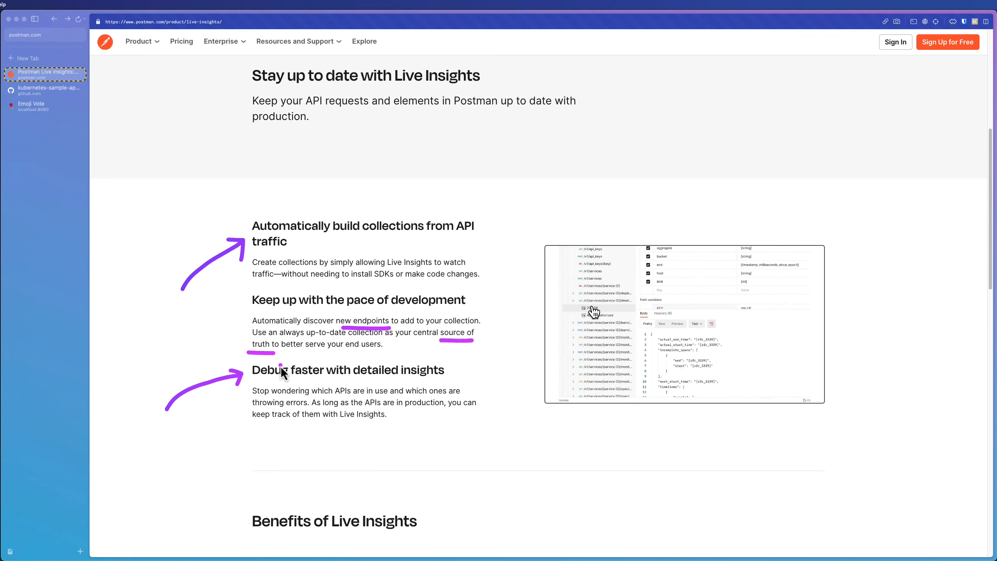
key("Escape")
Scroll through and read the Benefits of Live Insights section and the waitlist form
scroll(280, 363, "down", 10)
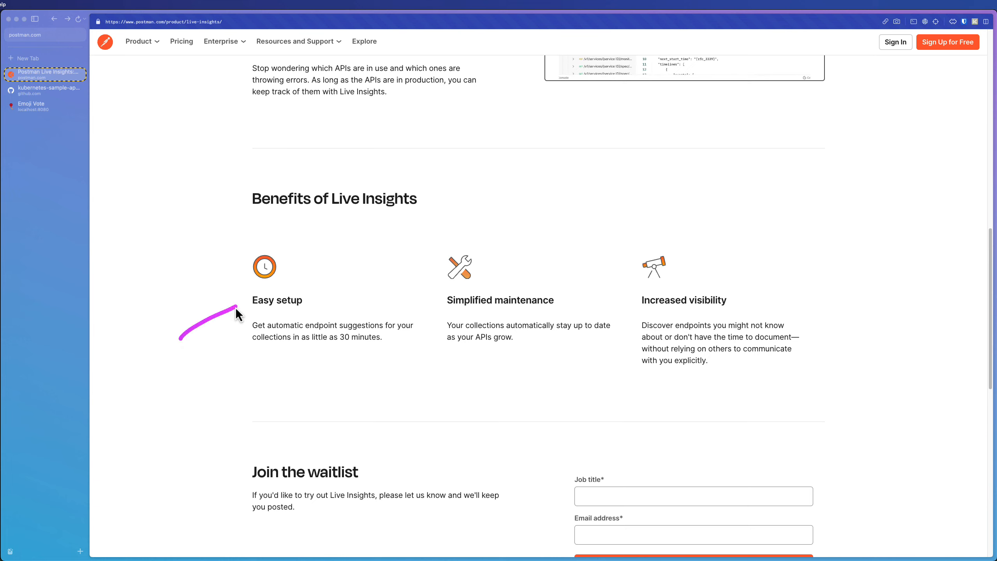
left_click_drag(236, 307, 238, 304)
left_click(373, 357)
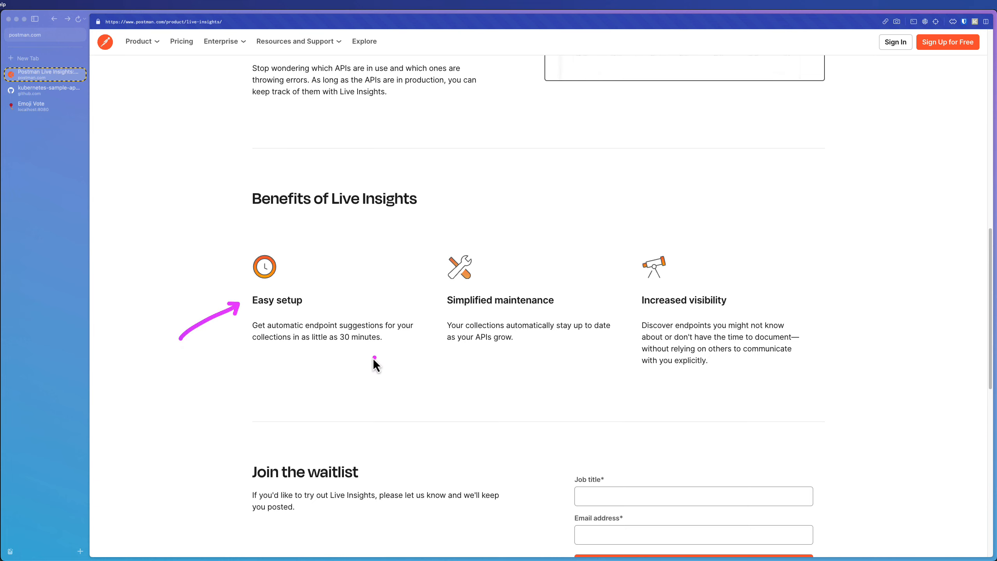
left_click_drag(304, 349, 373, 348)
left_click_drag(492, 313, 552, 312)
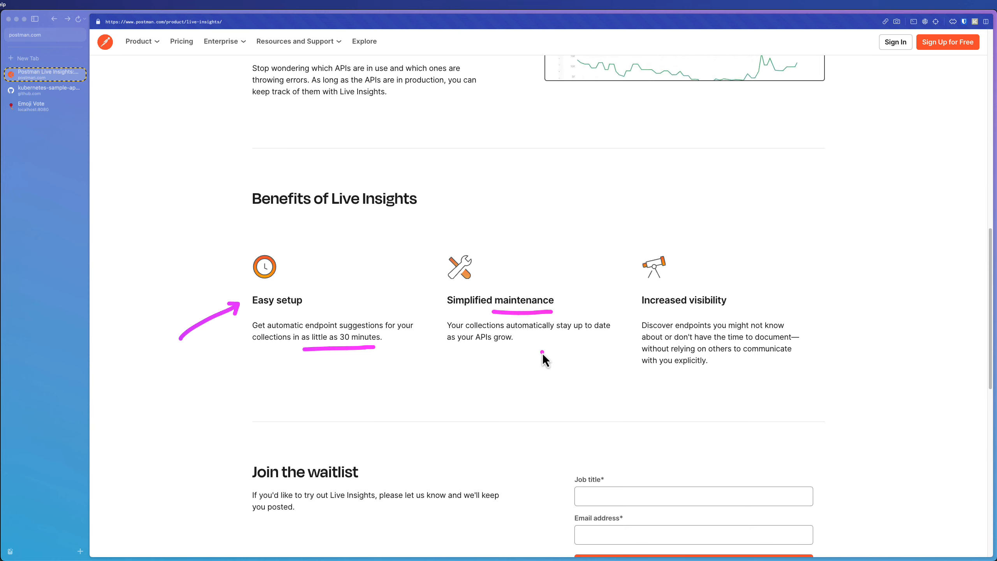
left_click_drag(681, 310, 727, 310)
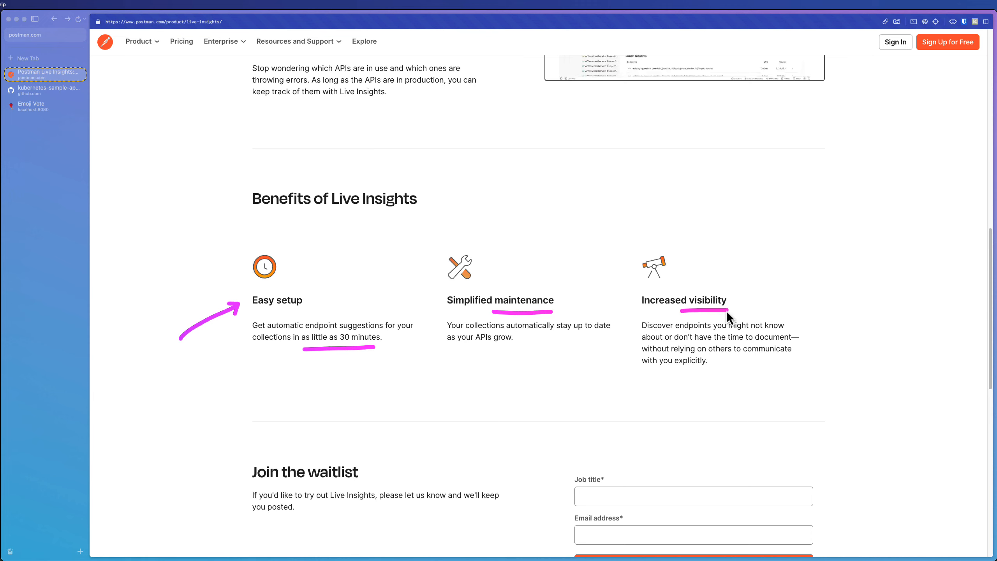
key("Escape")
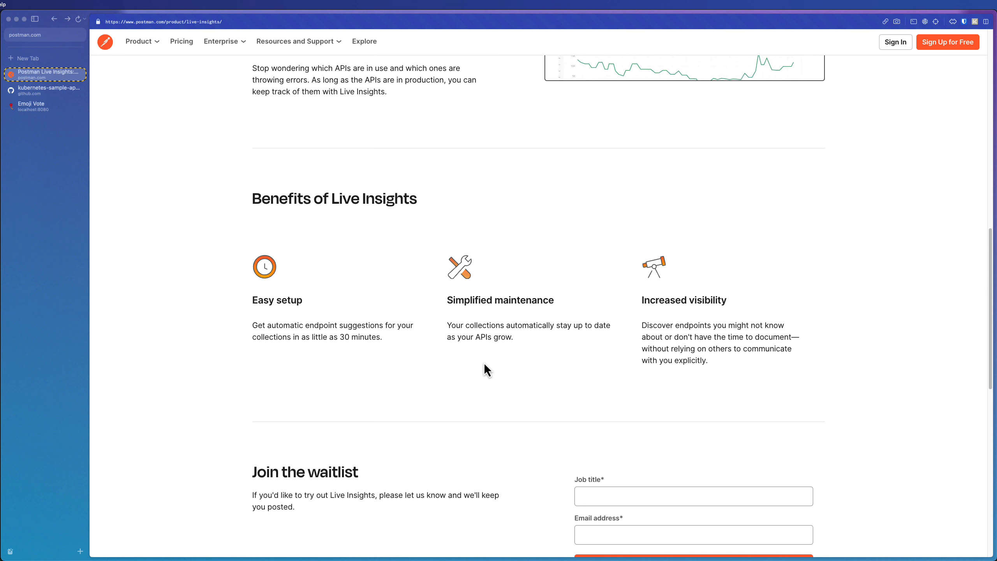
scroll(485, 365, "down", 5)
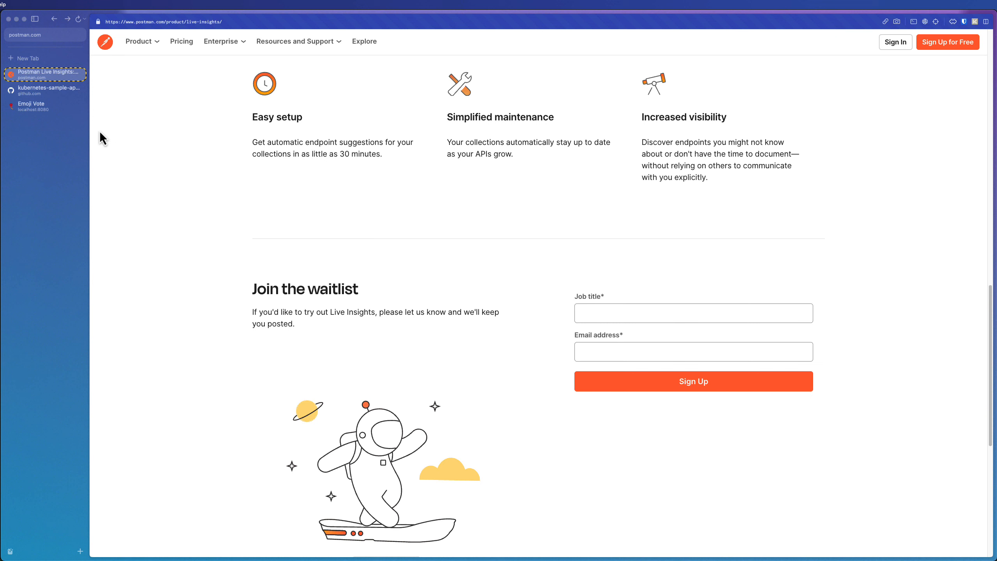
Switch to the kubernetes-sample-apps GitHub tab and read the emojivoto-example README overview and deployment instructions
left_click(47, 90)
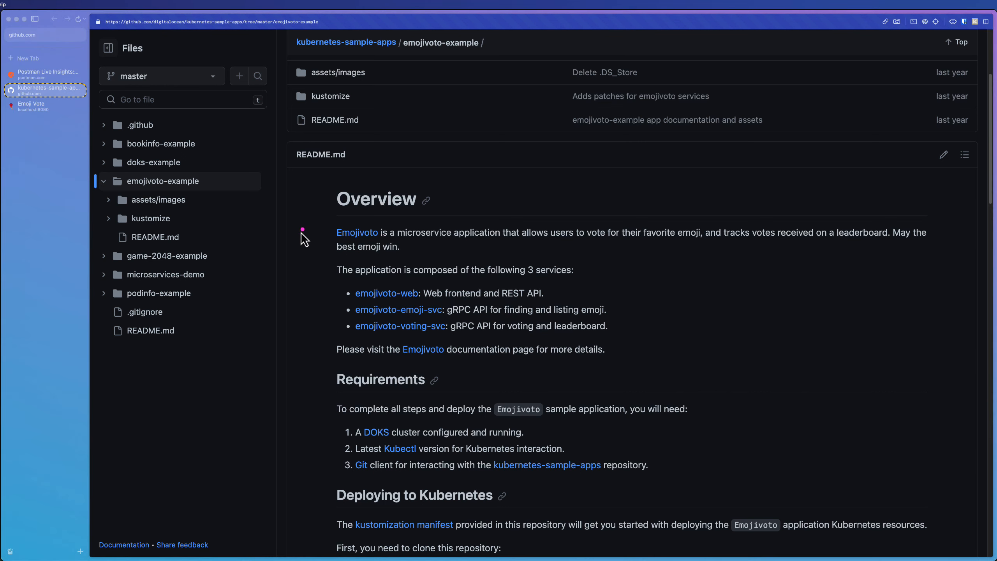
left_click_drag(275, 259, 325, 237)
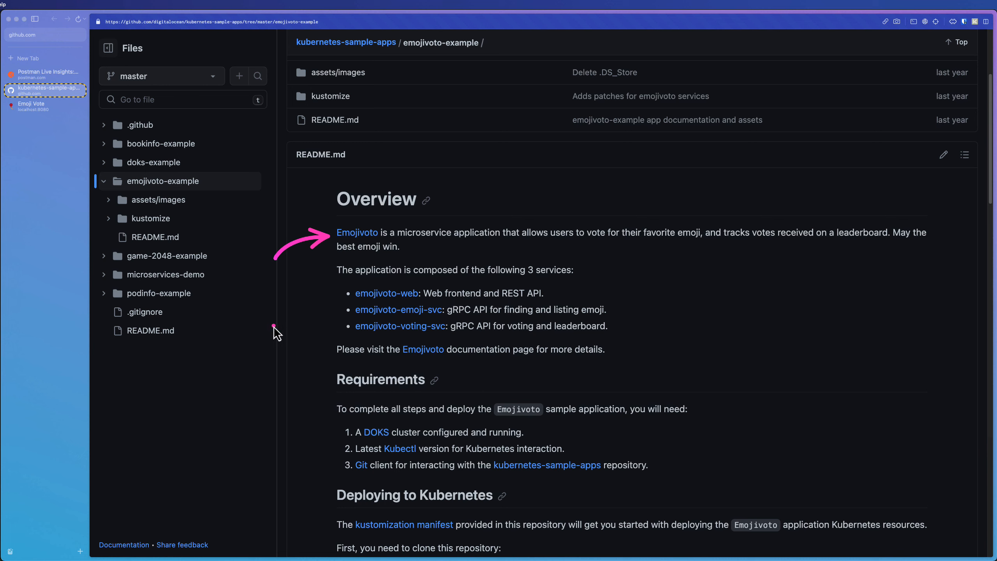
left_click_drag(273, 326, 345, 295)
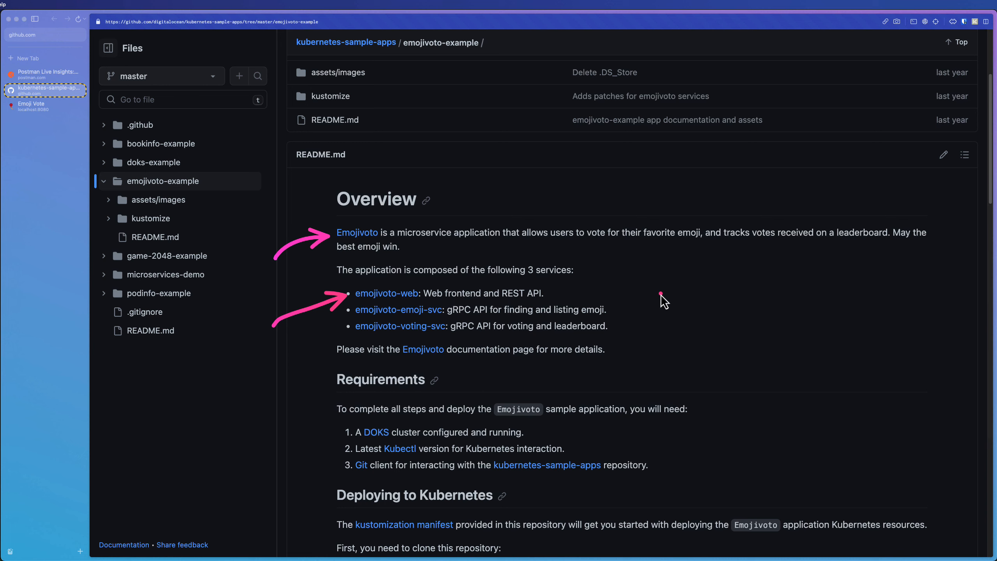
left_click_drag(716, 303, 611, 309)
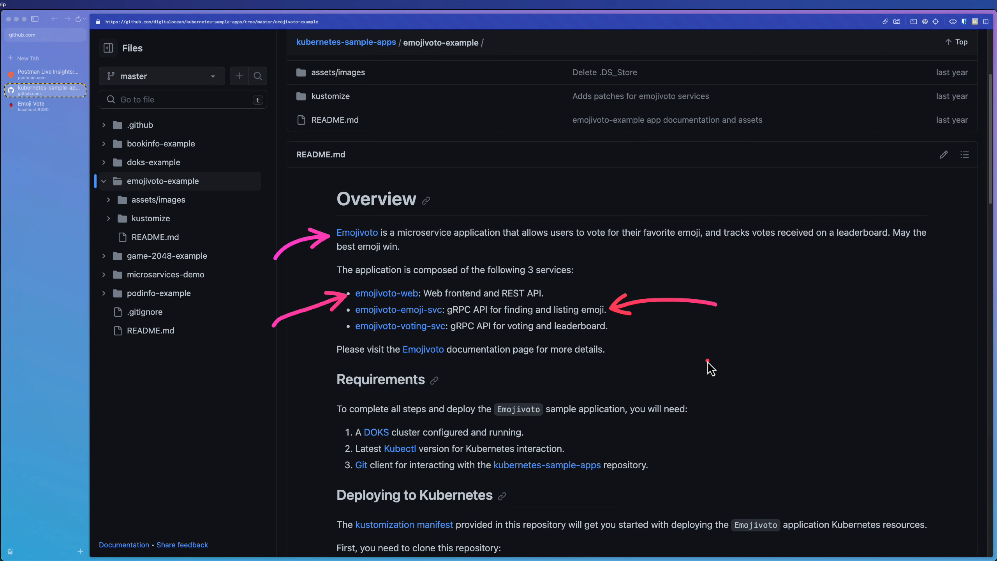
left_click_drag(709, 361, 604, 332)
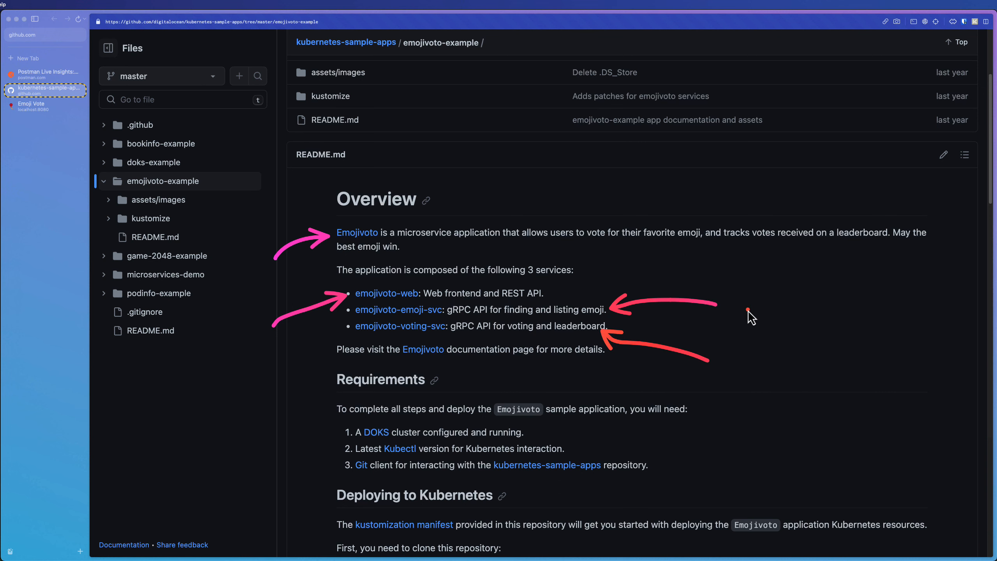
key("Escape")
scroll(503, 365, "down", 5)
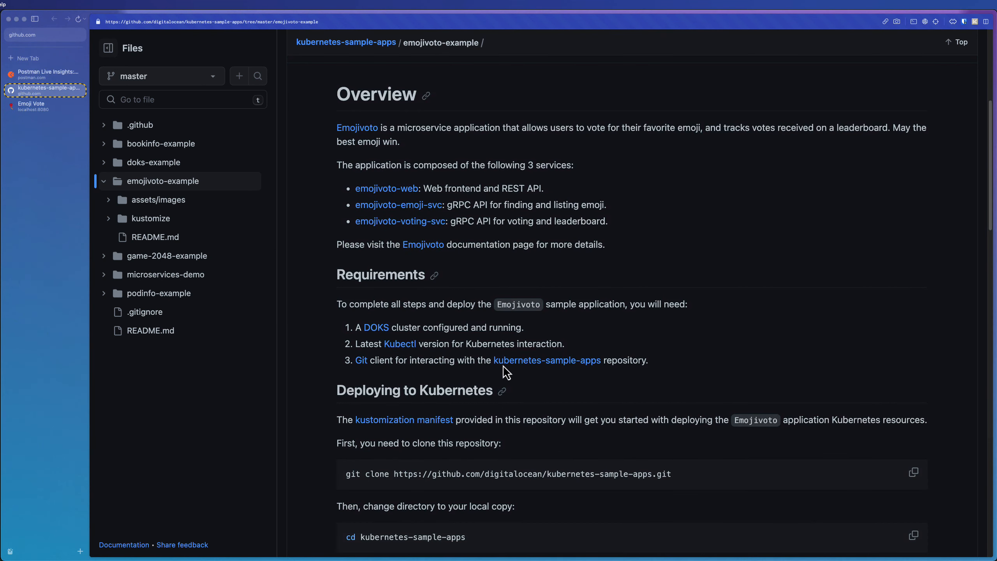
scroll(504, 365, "down", 5)
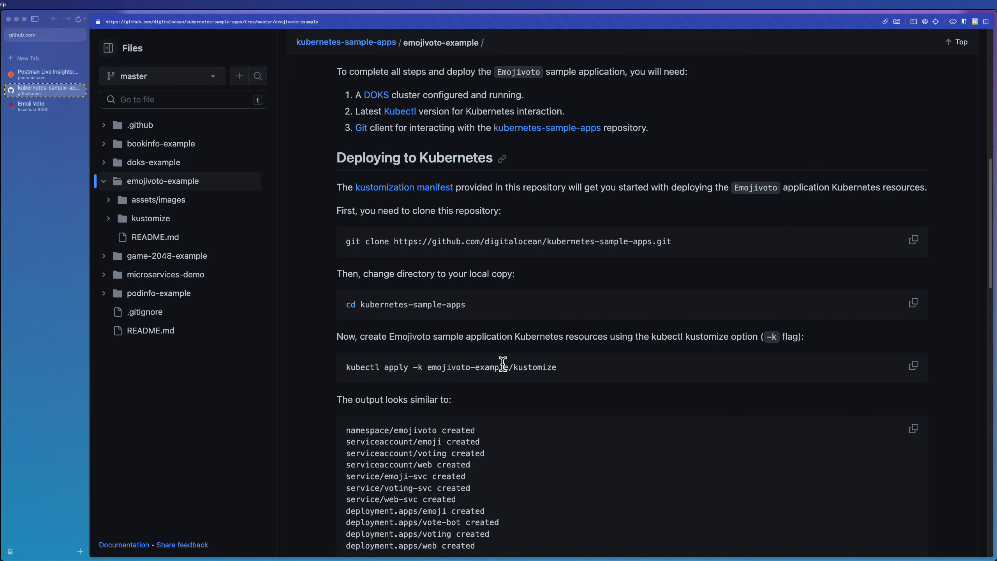
Switch to VS Code and clear the terminal in the kubernetes-sample-apps project
left_click(996, 176)
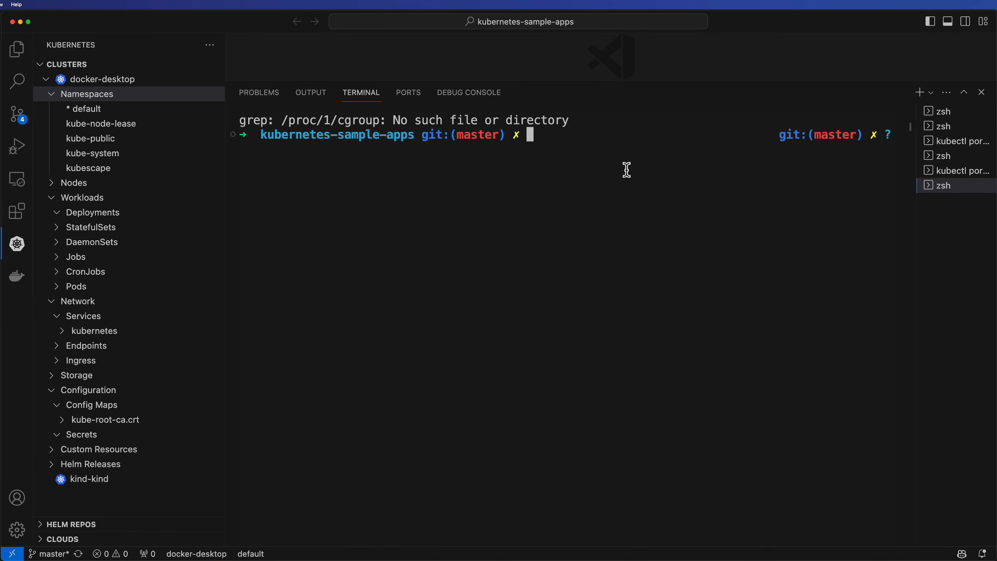
key("ctrl+l")
left_click(15, 53)
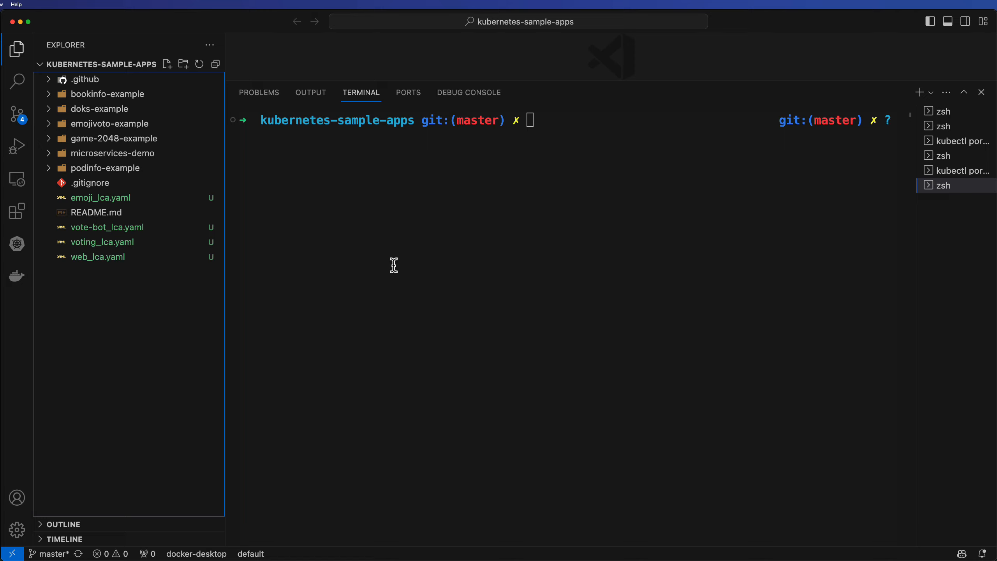
left_click(432, 260)
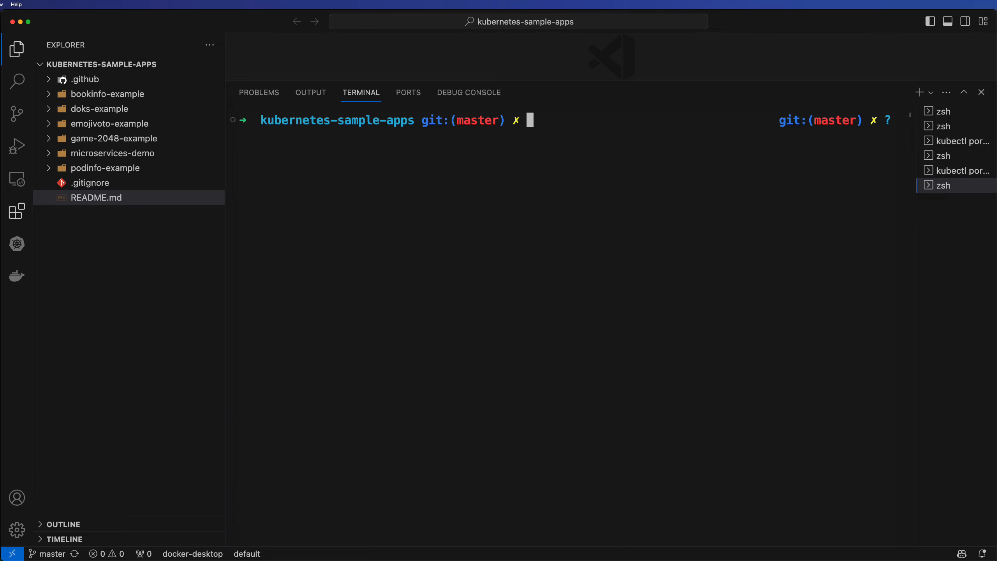
Paste and run kubectl apply -k emojivoto-example/kustomize in the terminal
left_click(1, 201)
left_click(571, 138)
type("kubectl apply -k emojivoto-example/kustomize")
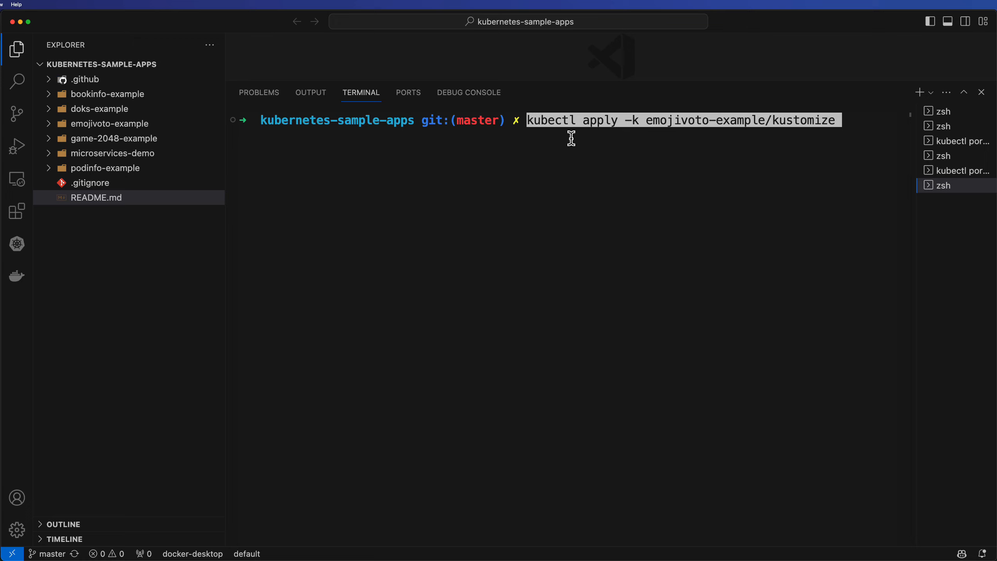
key("Return")
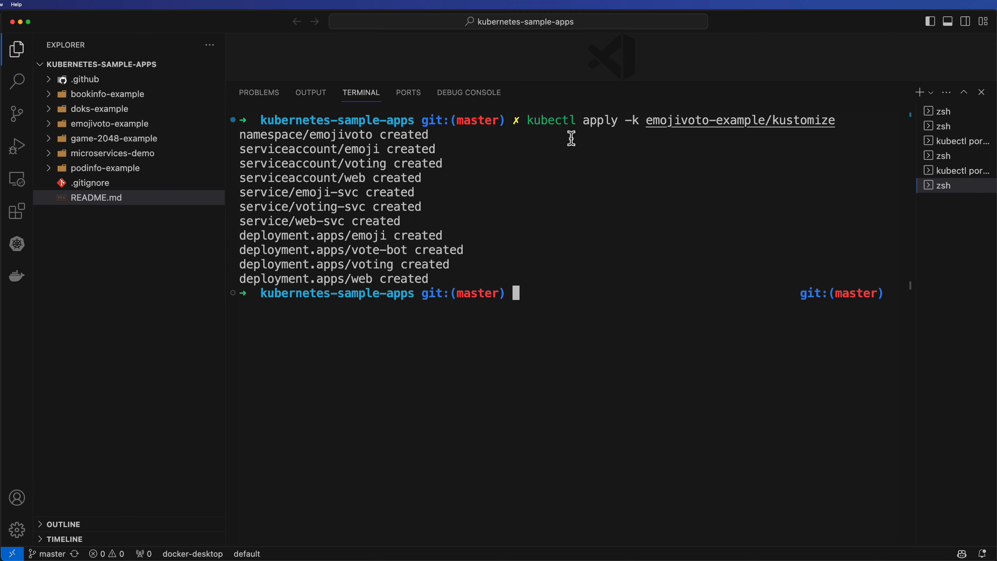
Review the namespace, service accounts, services and deployments listed in the apply output
key("ctrl+alt+a")
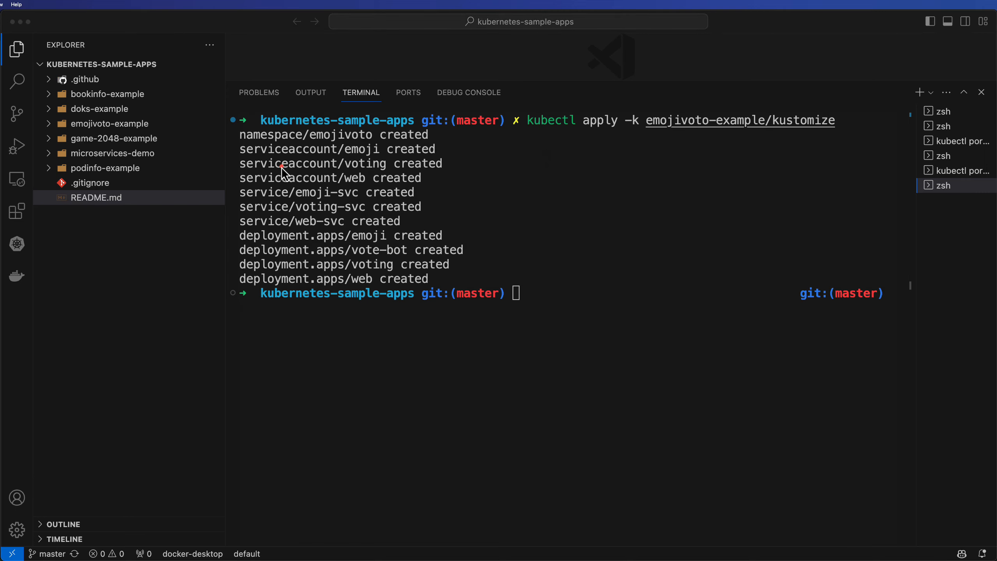
left_click_drag(307, 140, 375, 139)
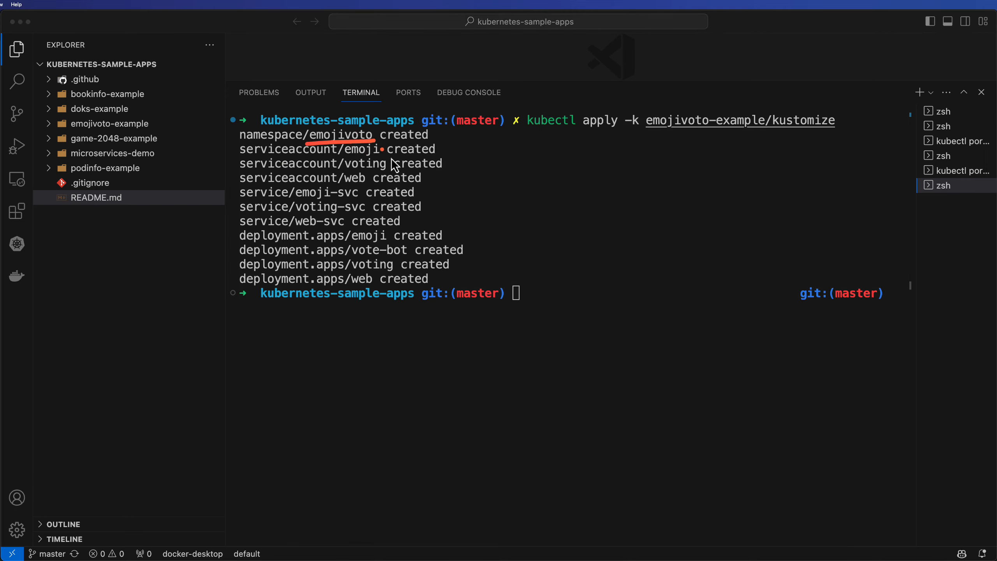
mouse_move(235, 149)
left_mouse_down()
mouse_move(220, 157)
mouse_move(221, 179)
mouse_move(241, 179)
mouse_move(230, 228)
left_mouse_up()
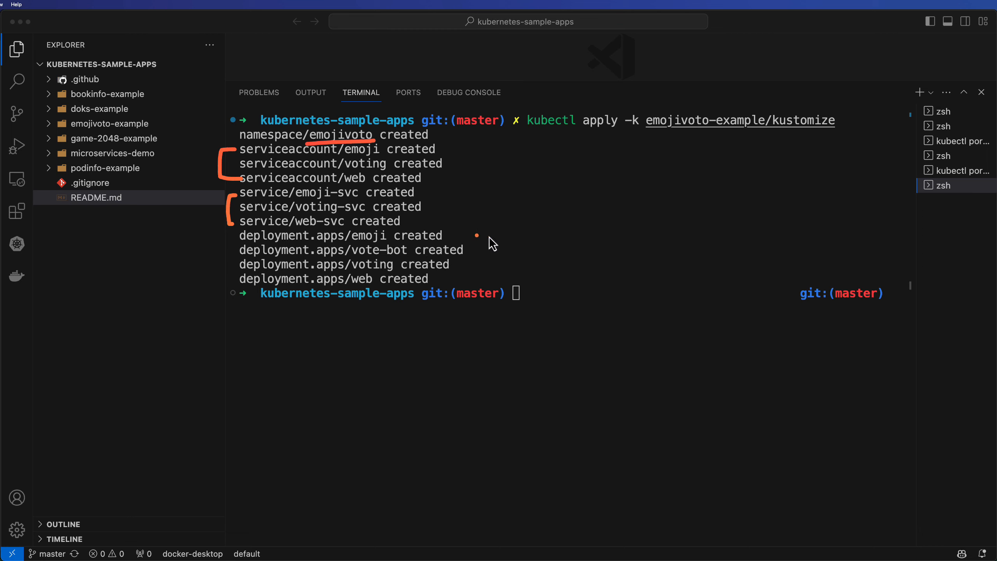
left_click(476, 254)
mouse_move(454, 233)
left_mouse_down()
mouse_move(477, 228)
mouse_move(483, 254)
left_mouse_up()
left_click_drag(457, 265, 476, 265)
key("Escape")
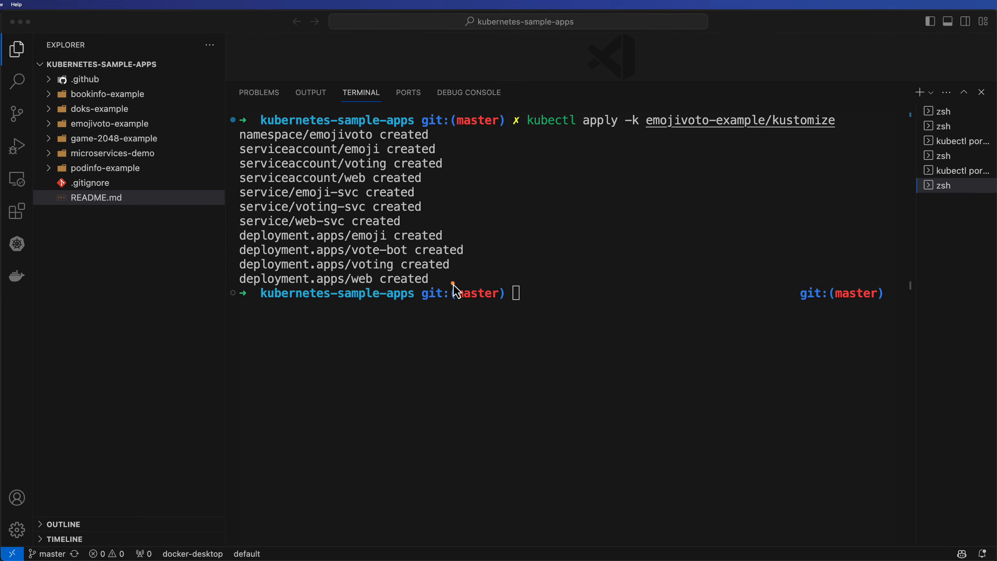
left_click_drag(461, 281, 437, 282)
key("Escape")
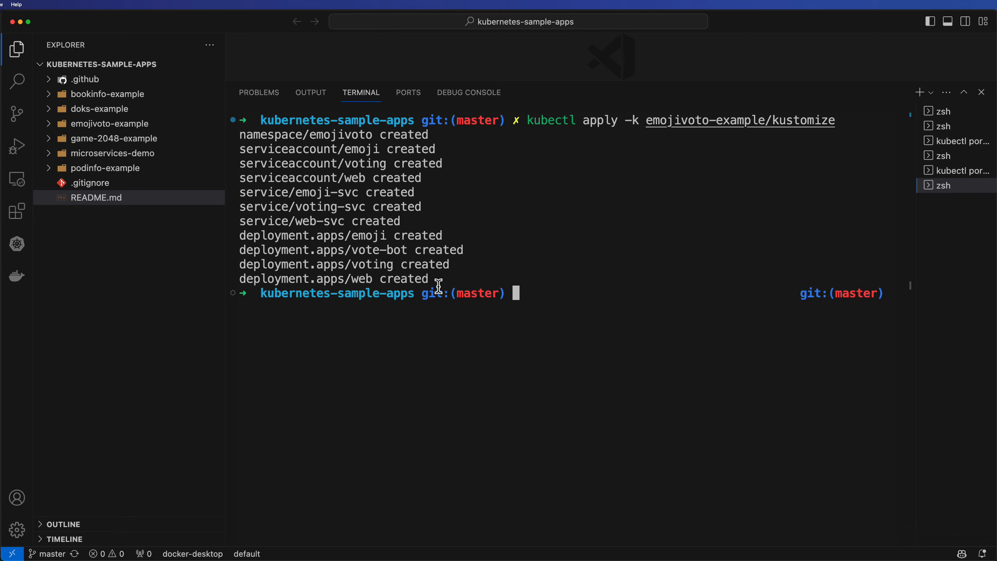
Open the Kubernetes view and collapse the Workloads and Namespaces nodes of the docker-desktop cluster
left_click(17, 212)
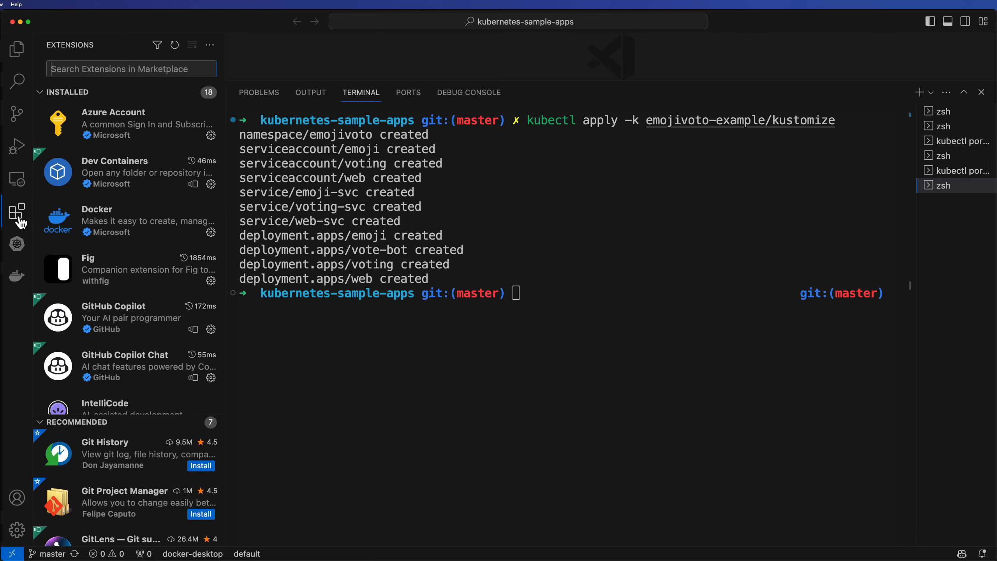
left_click(21, 246)
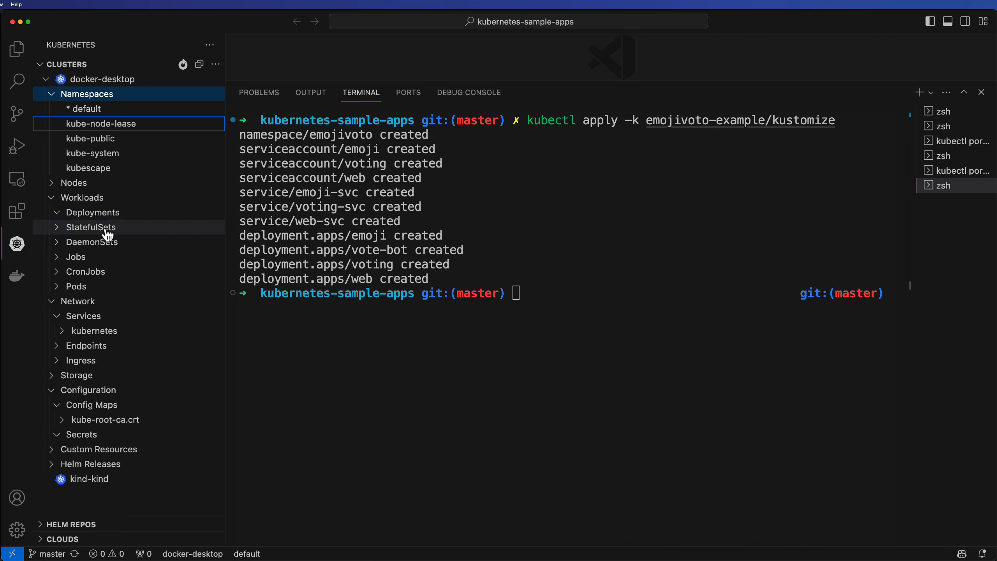
left_click(50, 198)
left_click(53, 96)
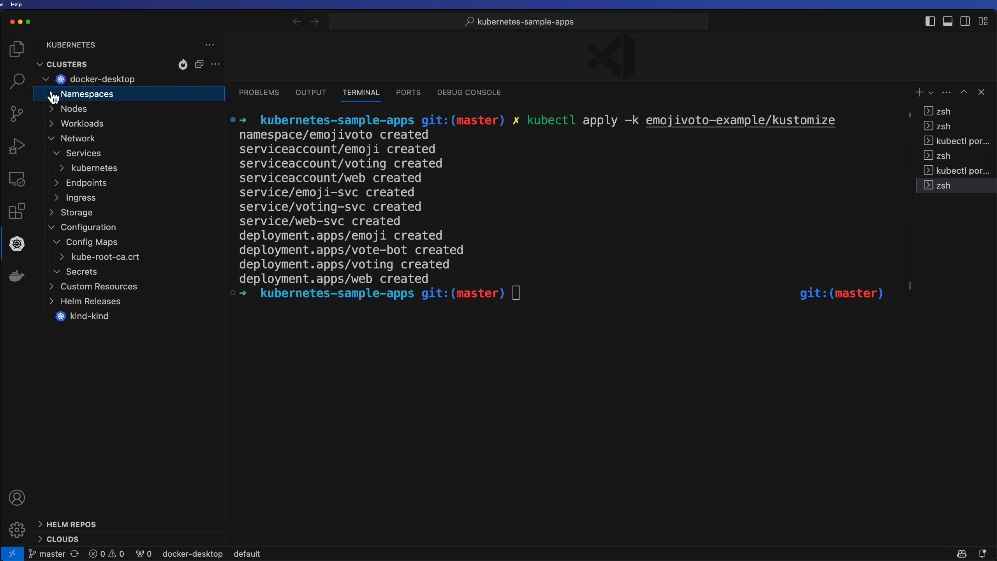
Refresh the cluster's namespaces and switch the active namespace to emojivoto
left_click(53, 96)
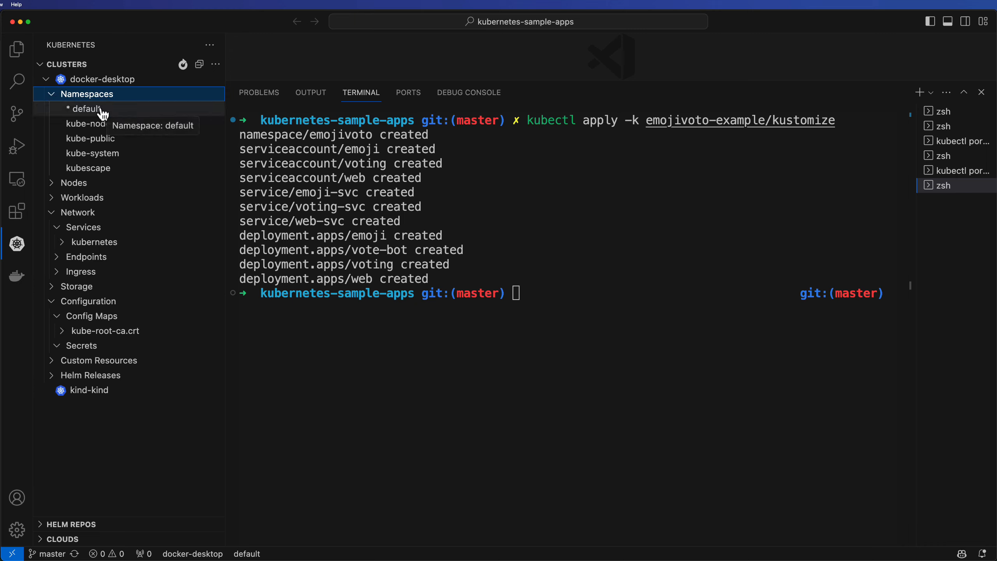
left_click(183, 63)
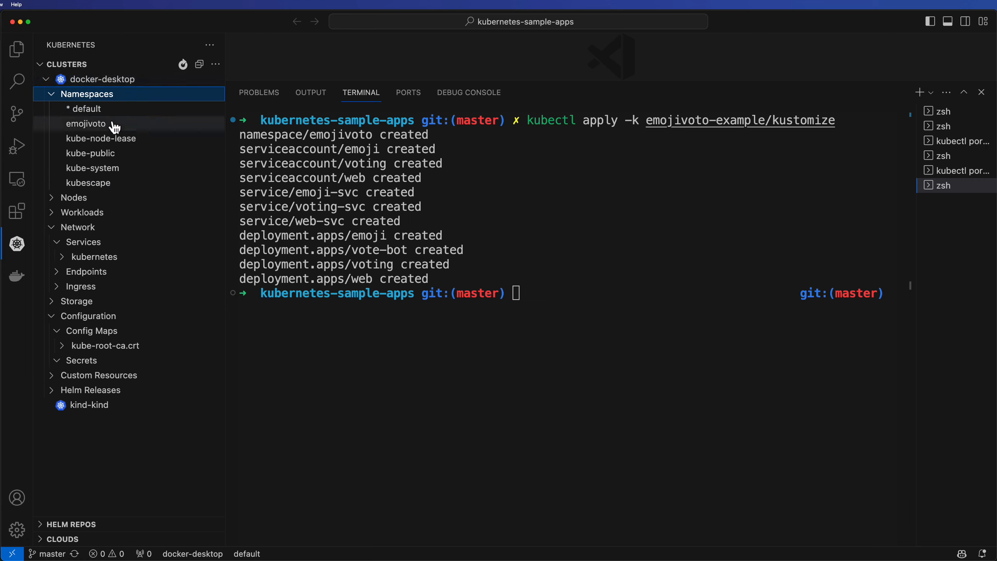
right_click(114, 127)
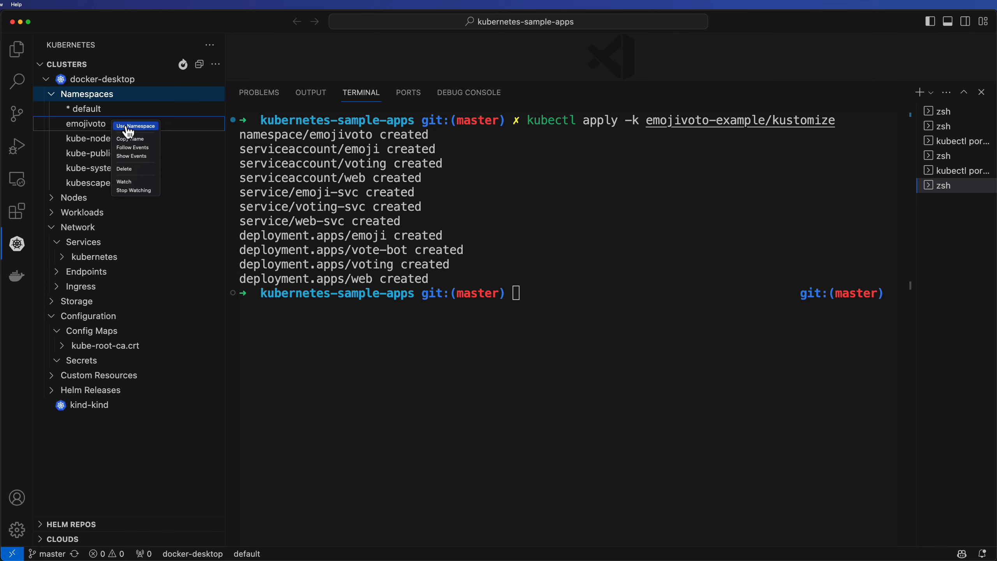
left_click(128, 127)
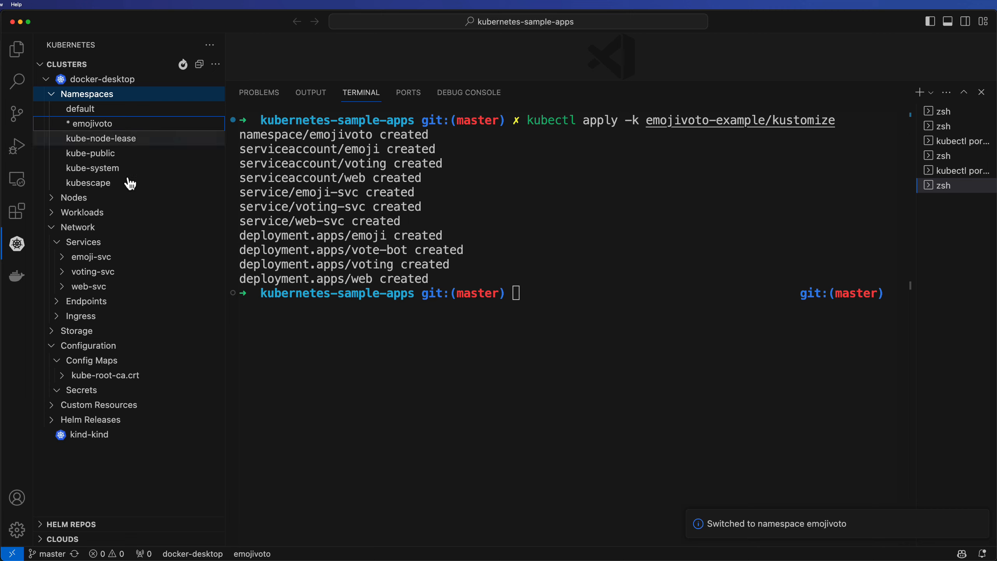
Browse the emojivoto deployments, pods and services in the cluster tree
left_click(51, 231)
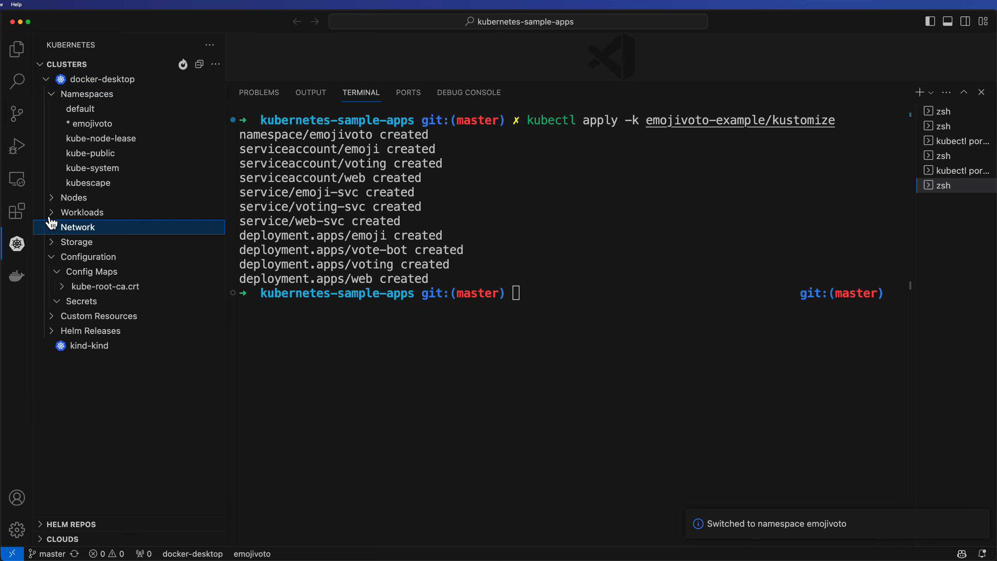
left_click(51, 212)
left_click(57, 303)
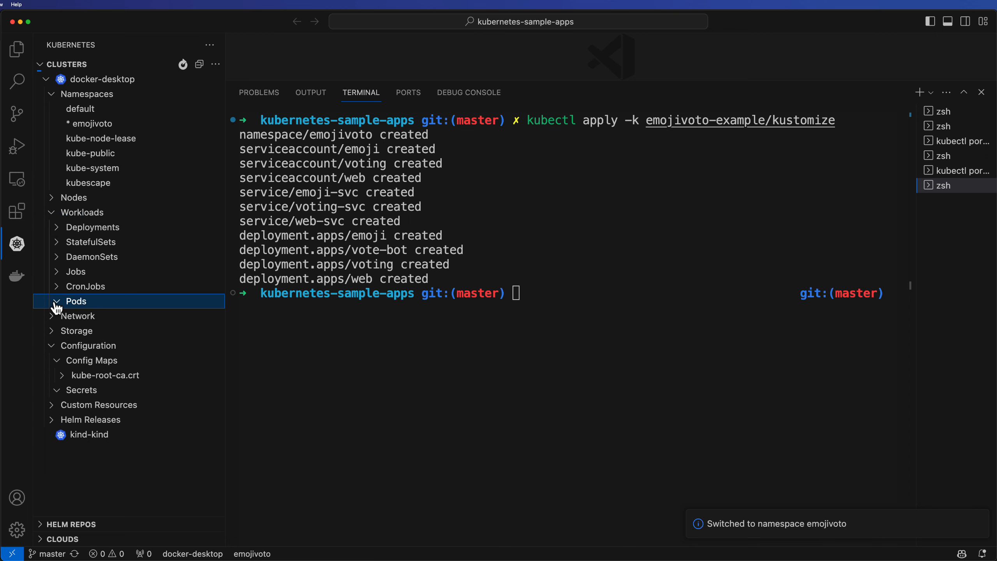
left_click(58, 228)
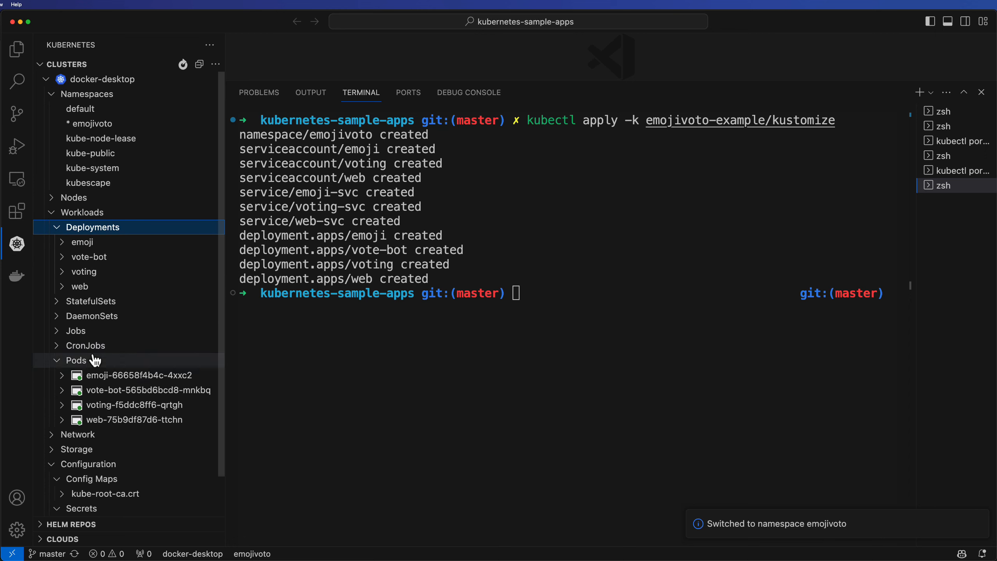
scroll(63, 354, "down", 2)
left_click(51, 391)
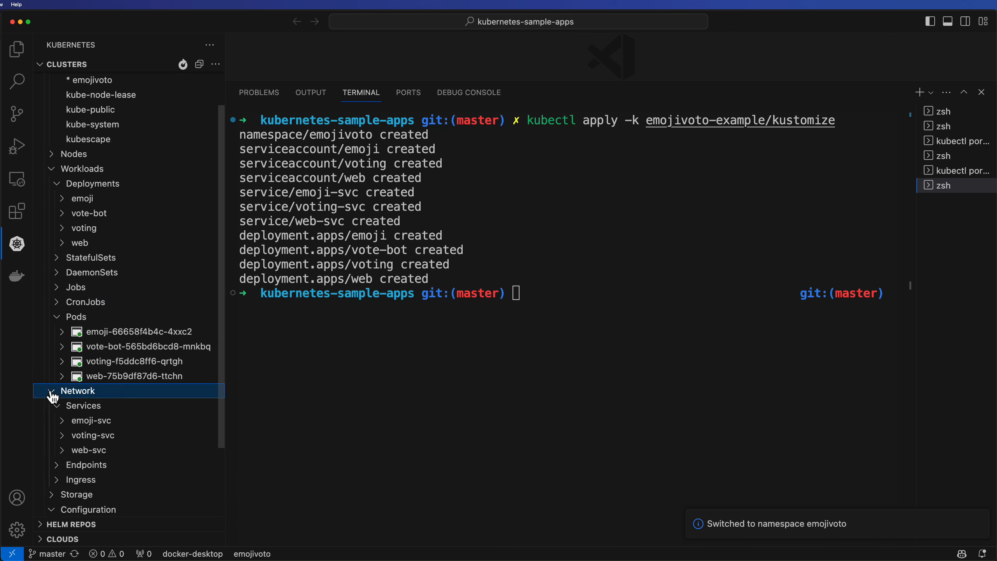
scroll(63, 391, "down", 4)
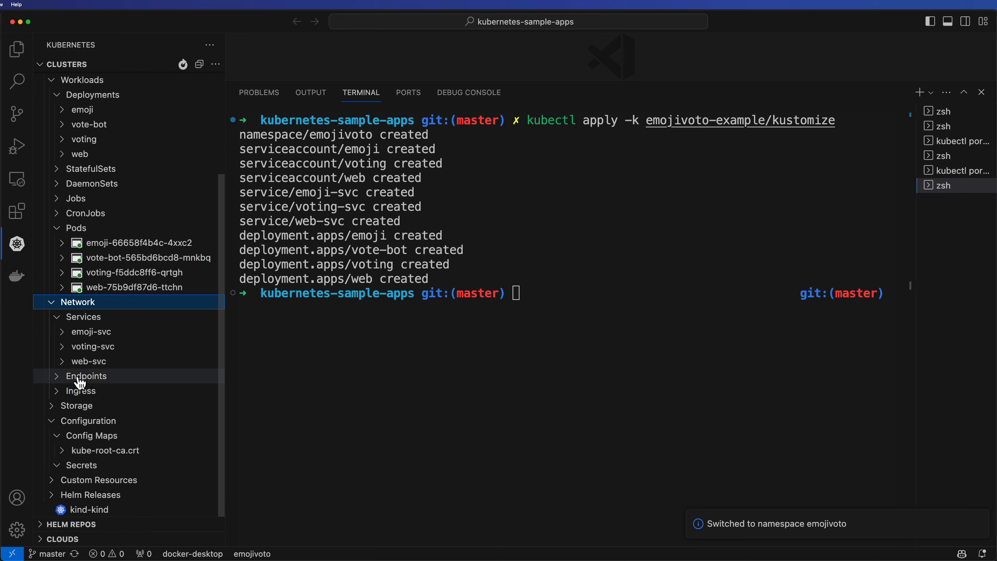
left_click(68, 435)
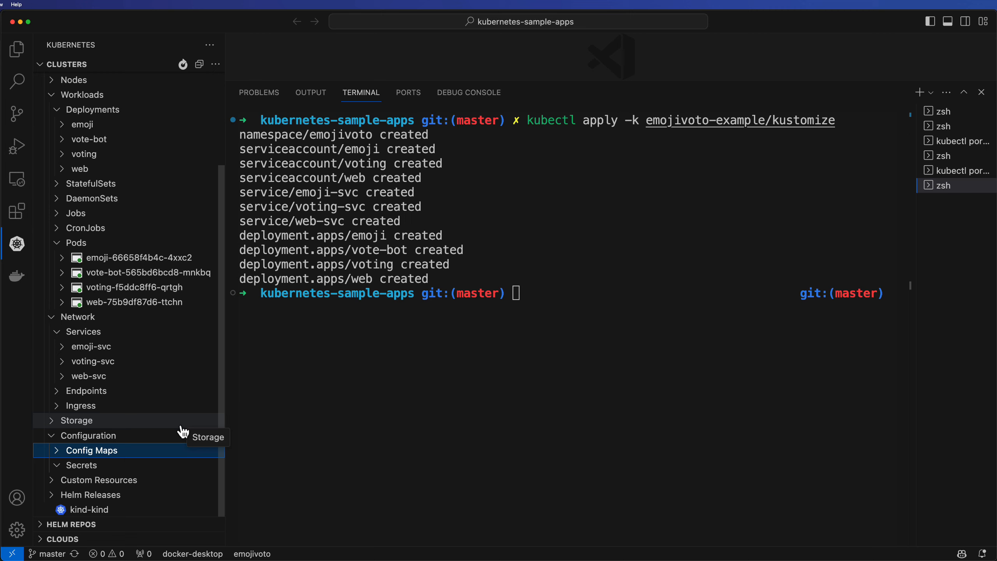
left_click(58, 243)
left_click(51, 318)
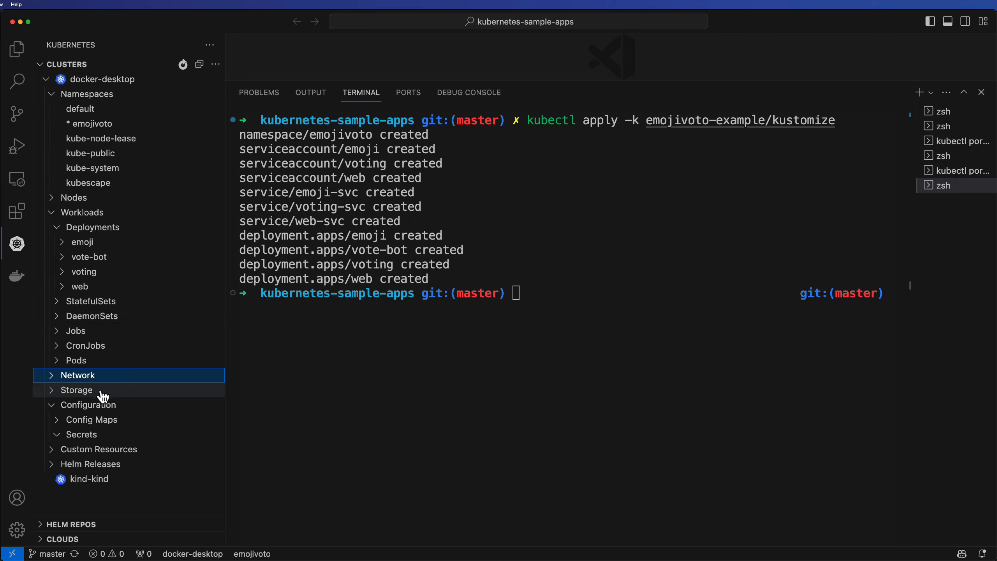
left_click(53, 377)
scroll(56, 385, "down", 2)
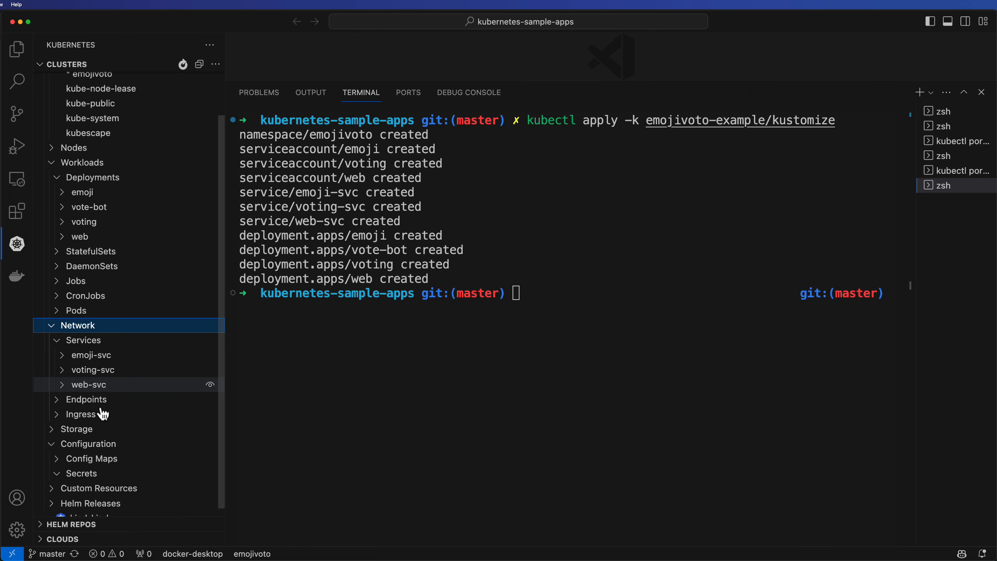
Try to port-forward the web-svc service with the mapping 8080:80
right_click(96, 385)
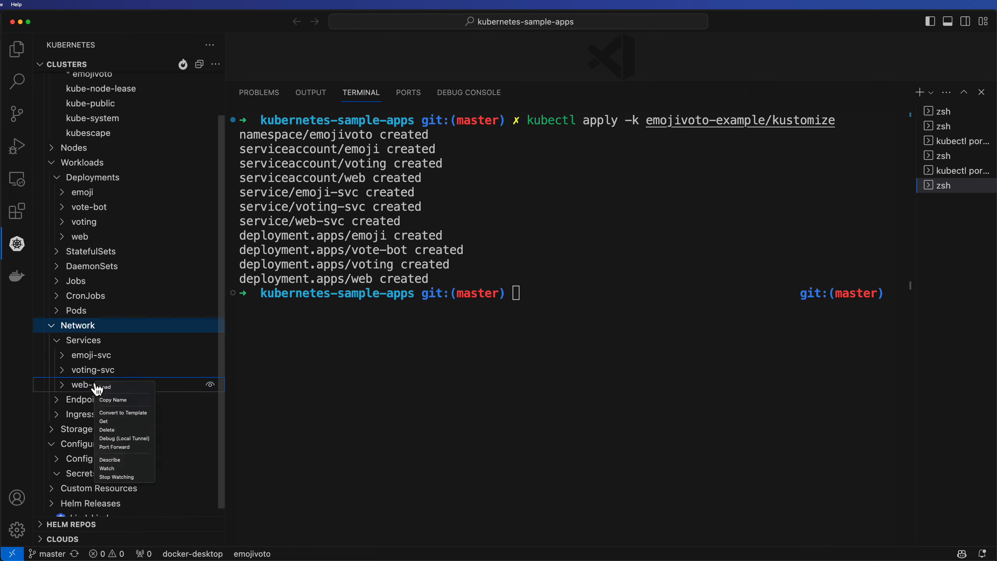
left_click(115, 448)
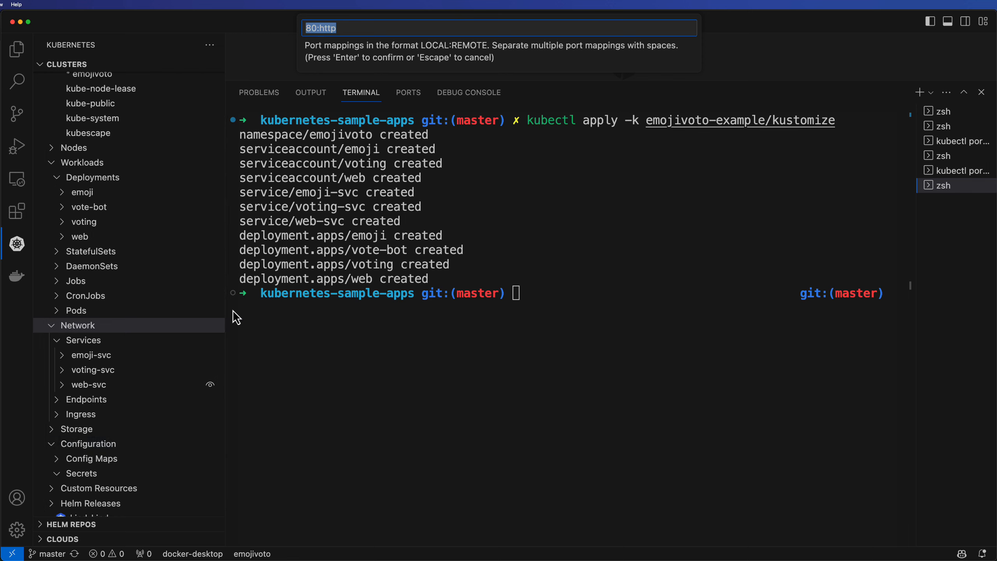
type("8080:80")
key("Return")
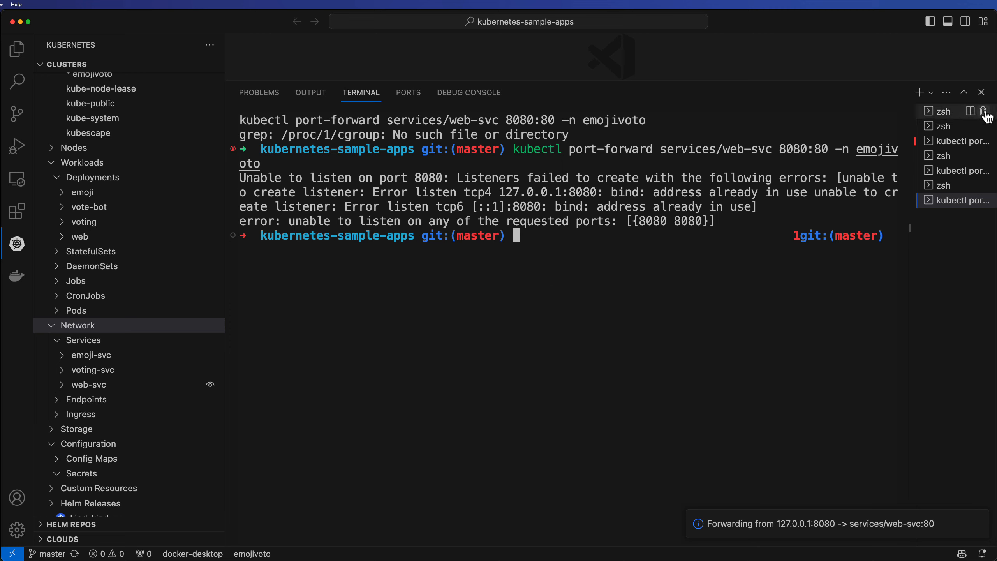
Kill the existing terminal sessions to free port 8080
left_click(984, 111)
left_click(984, 111)
left_click(984, 111)
left_click(984, 112)
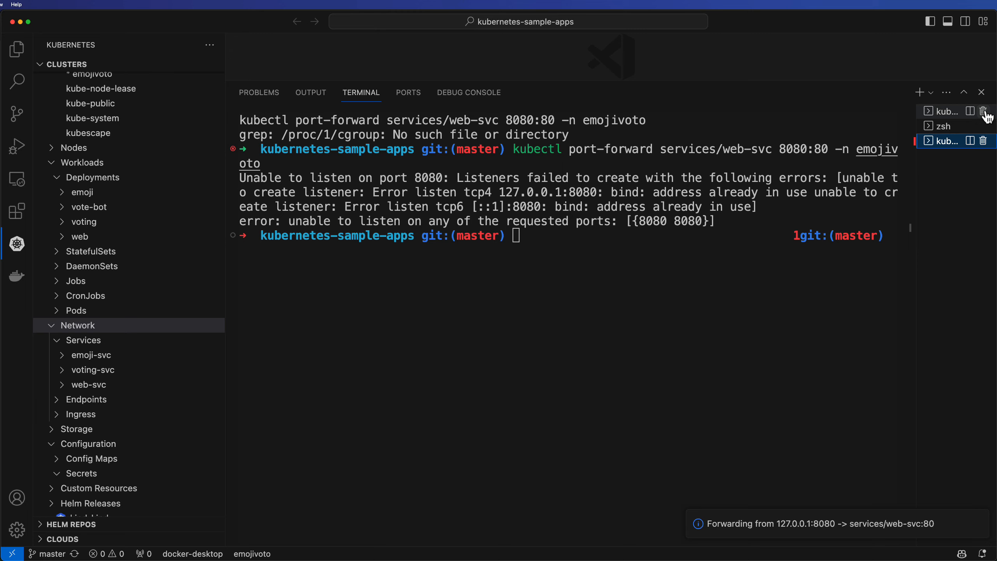
left_click(984, 112)
left_click(984, 111)
left_click(984, 112)
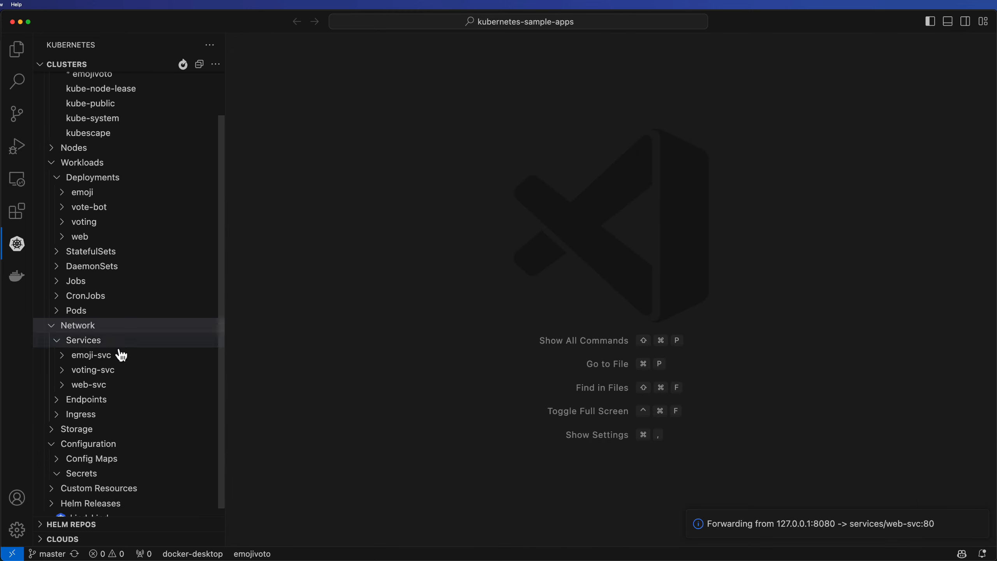
Port-forward the web-svc service with the mapping 8080:80
right_click(106, 391)
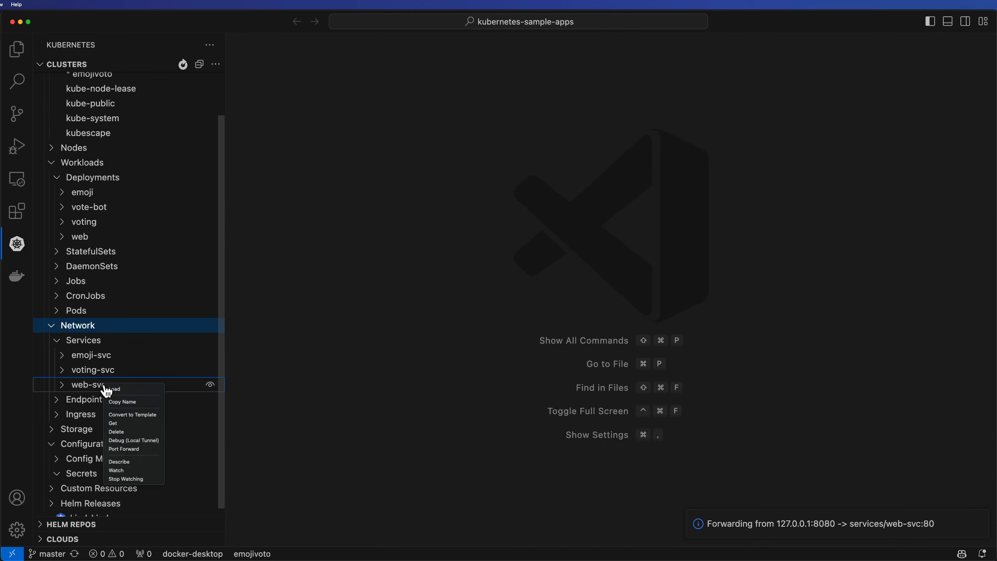
left_click(129, 453)
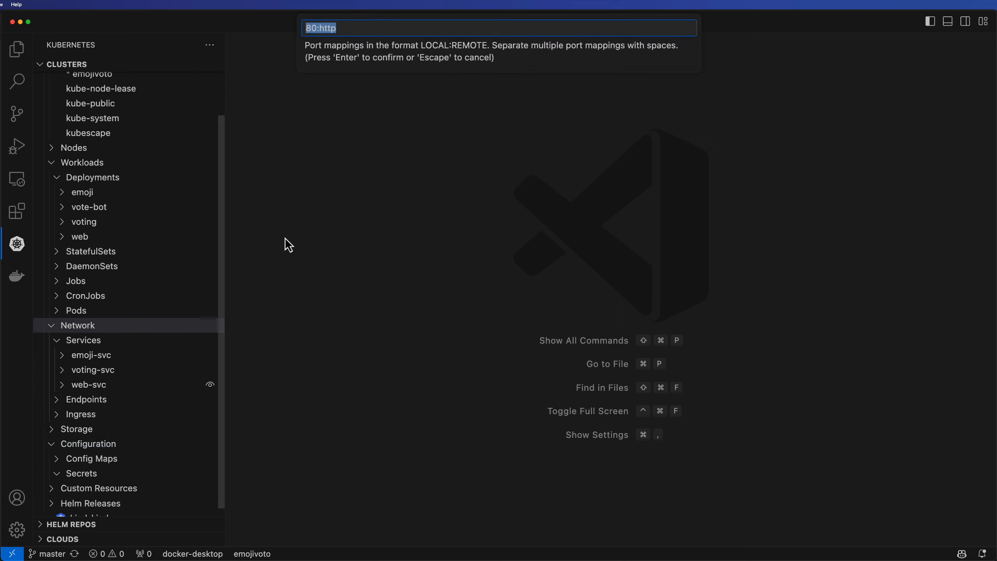
type("8080:")
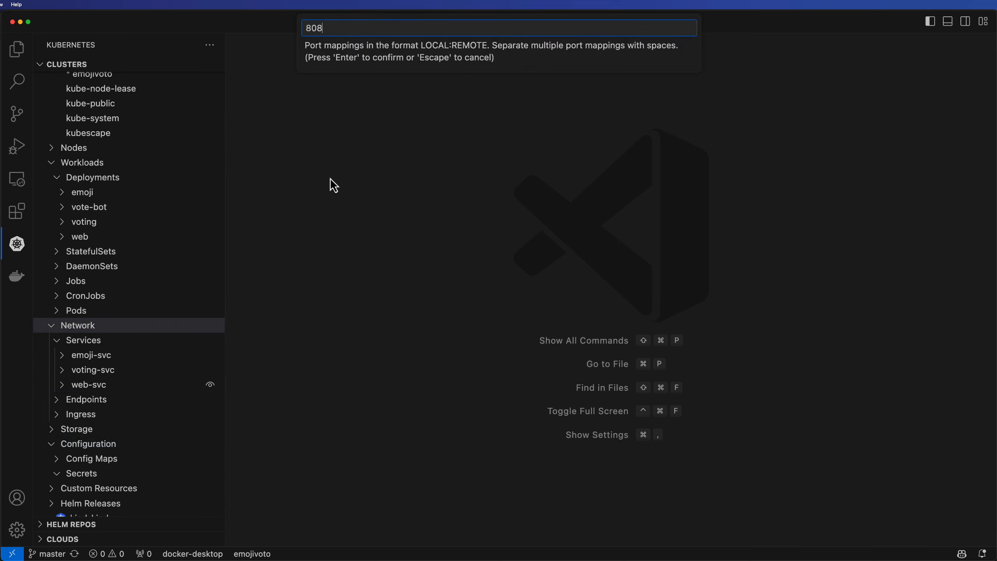
type("80")
key("Return")
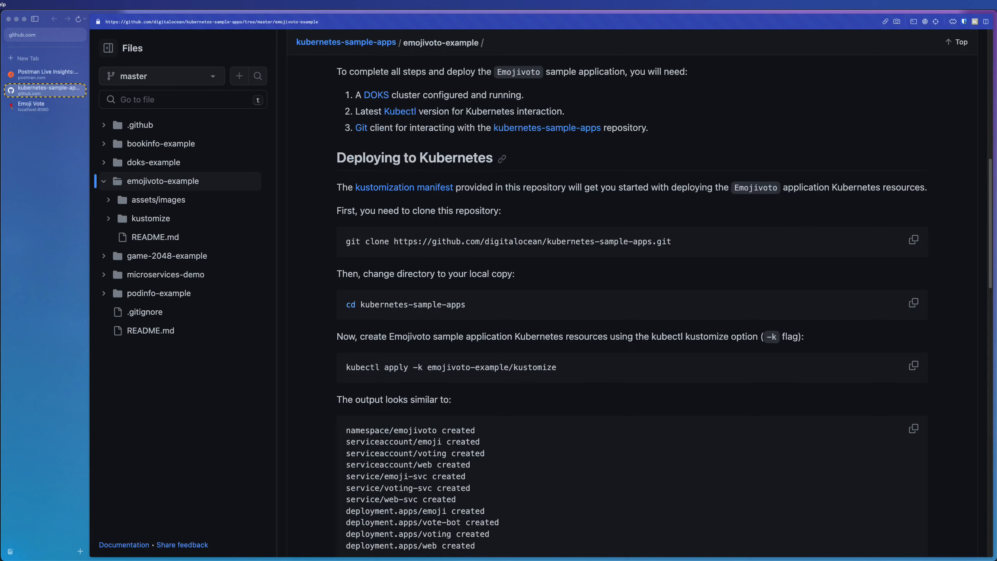
Switch to the browser and reload the Emoji Vote tab at localhost:8080
left_click(27, 105)
key("super+r")
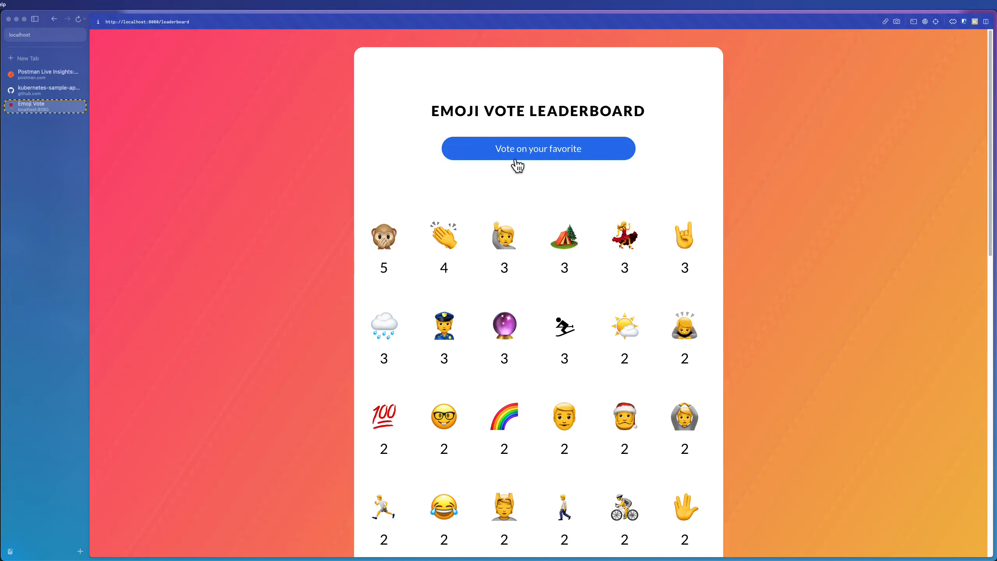
Vote for the tears-of-joy emoji in the app and go back to the leaderboard
left_click(513, 158)
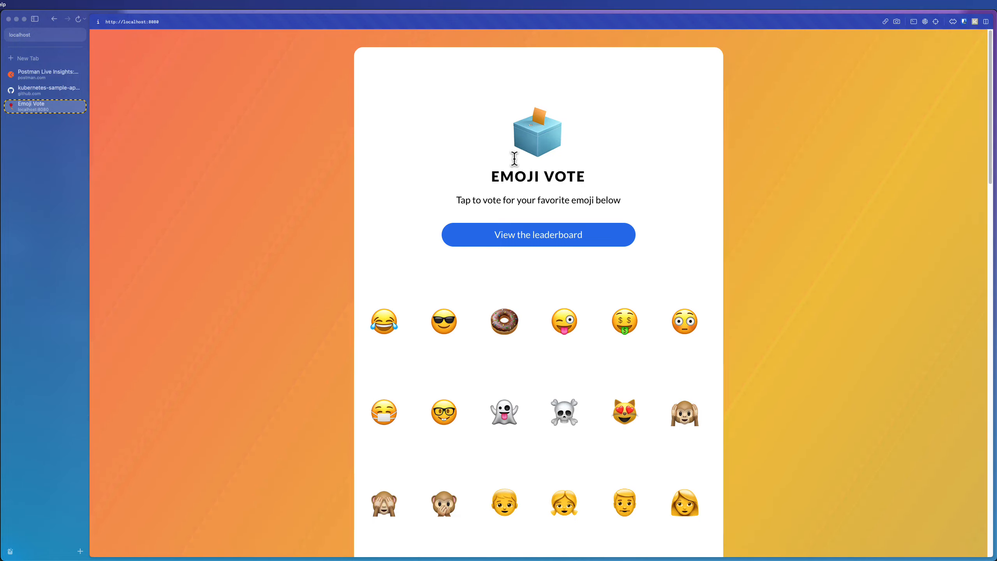
left_click(384, 323)
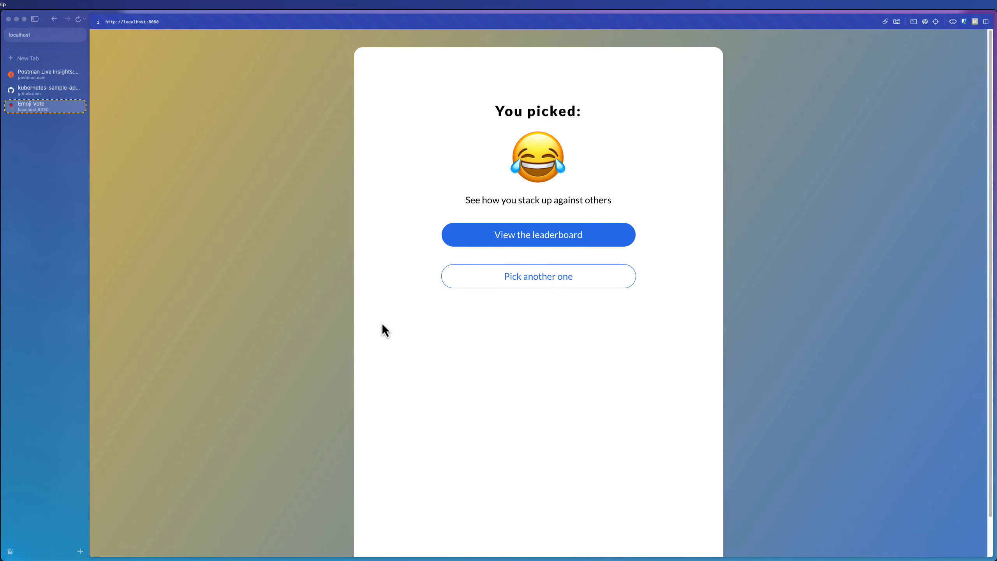
left_click(547, 245)
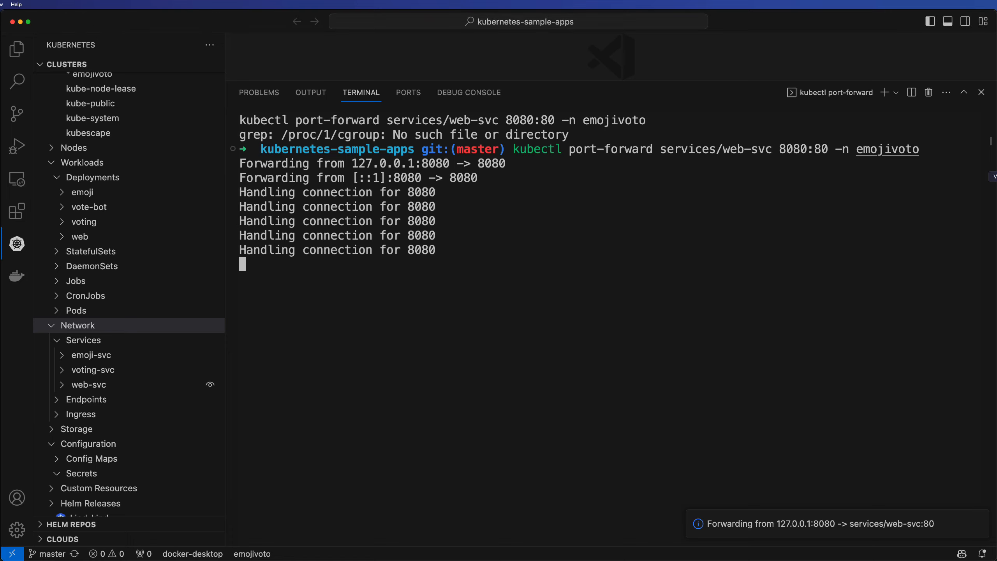
Switch to Postman and create a new collection named LCA Demo
left_click(886, 93)
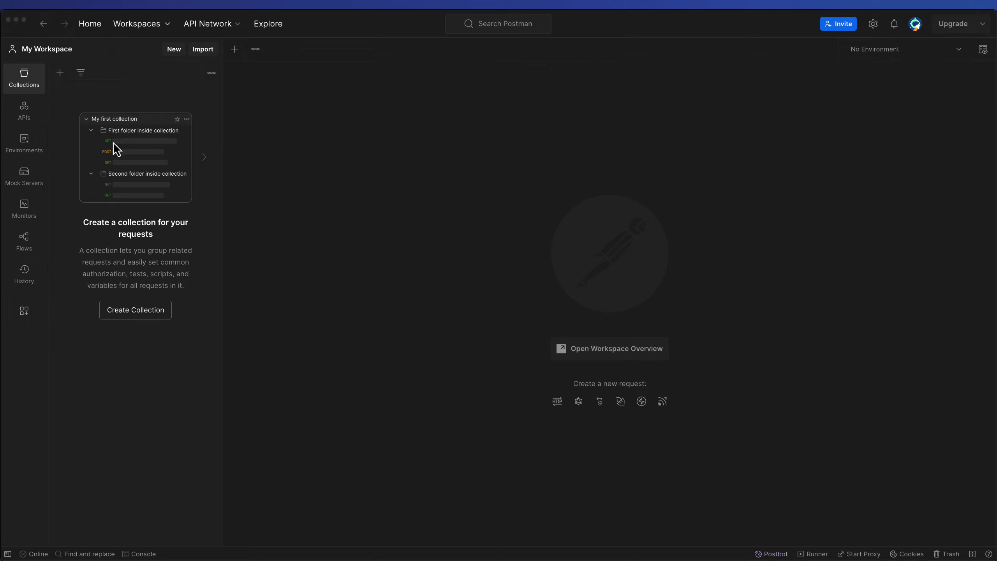
left_click_drag(131, 394, 146, 347)
left_click(143, 321)
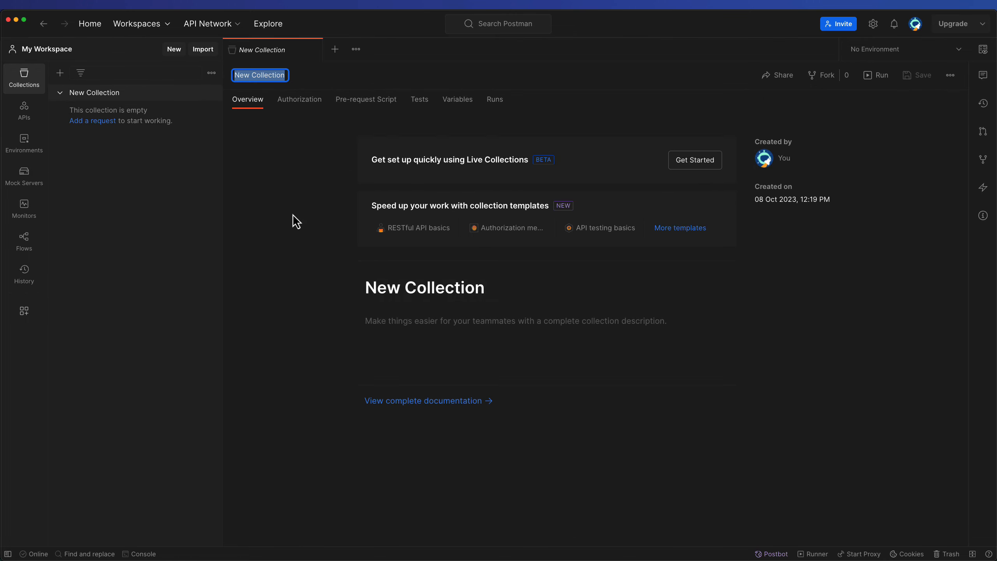
type("LCA Demo")
key("Return")
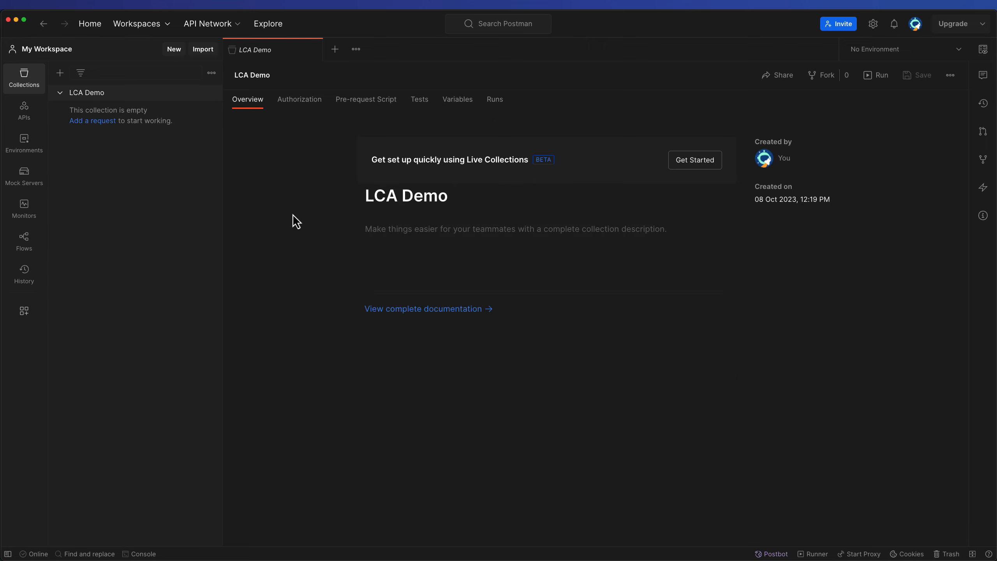
Start setting up a Live Collection for the LCA Demo collection
key("ctrl+a")
mouse_move(290, 196)
left_mouse_down()
mouse_move(353, 159)
mouse_move(352, 175)
left_mouse_up()
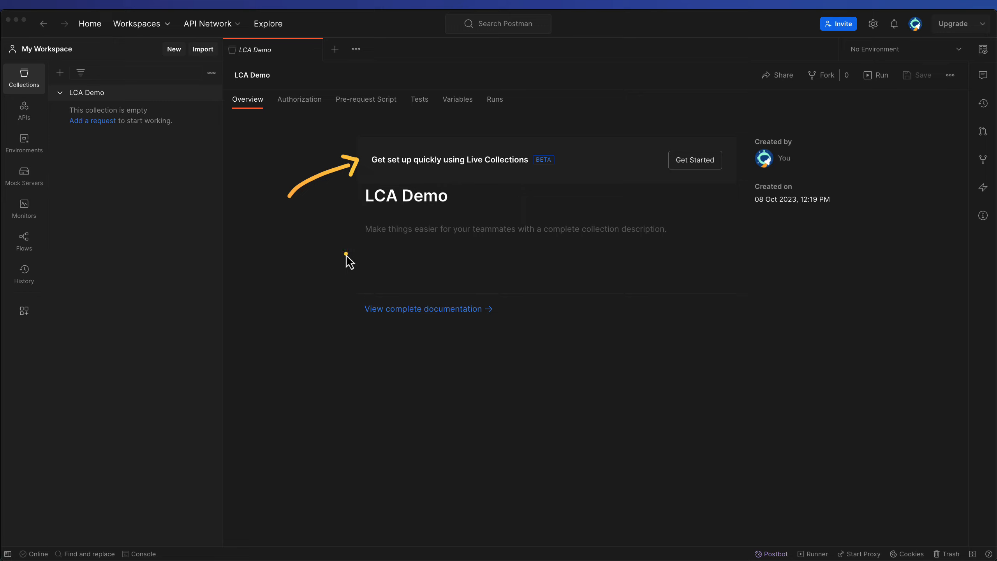
left_click(696, 162)
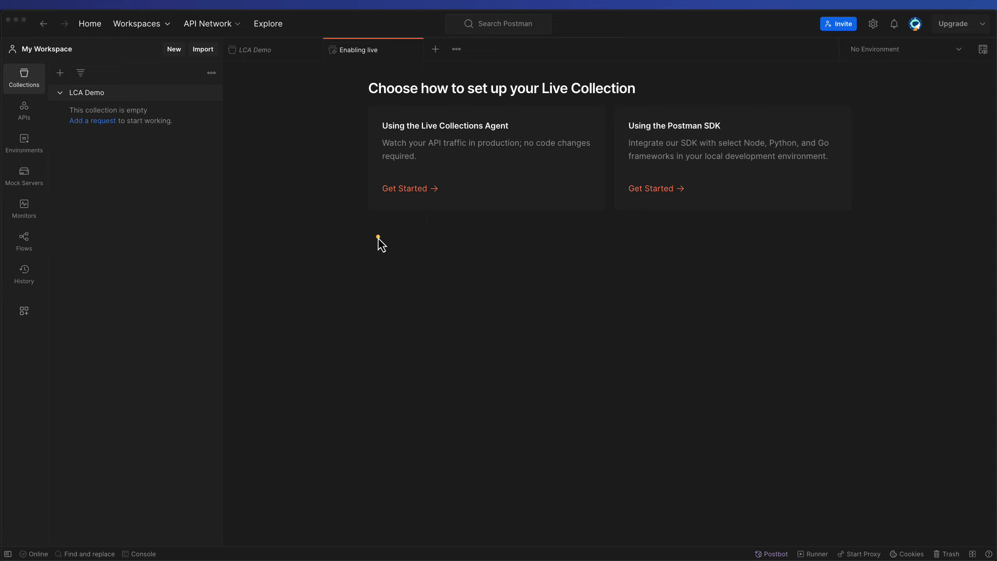
Choose to set up the Live Collection using the Live Collections Agent
mouse_move(283, 183)
left_mouse_down()
mouse_move(349, 135)
mouse_move(358, 147)
left_mouse_up()
mouse_move(798, 82)
left_mouse_down()
mouse_move(731, 119)
mouse_move(740, 128)
left_mouse_up()
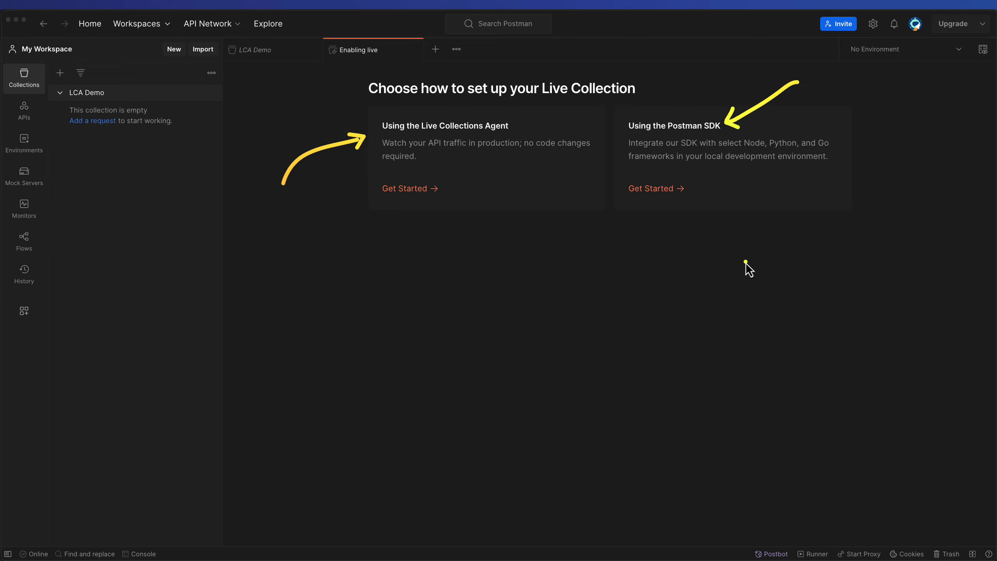
left_click(422, 190)
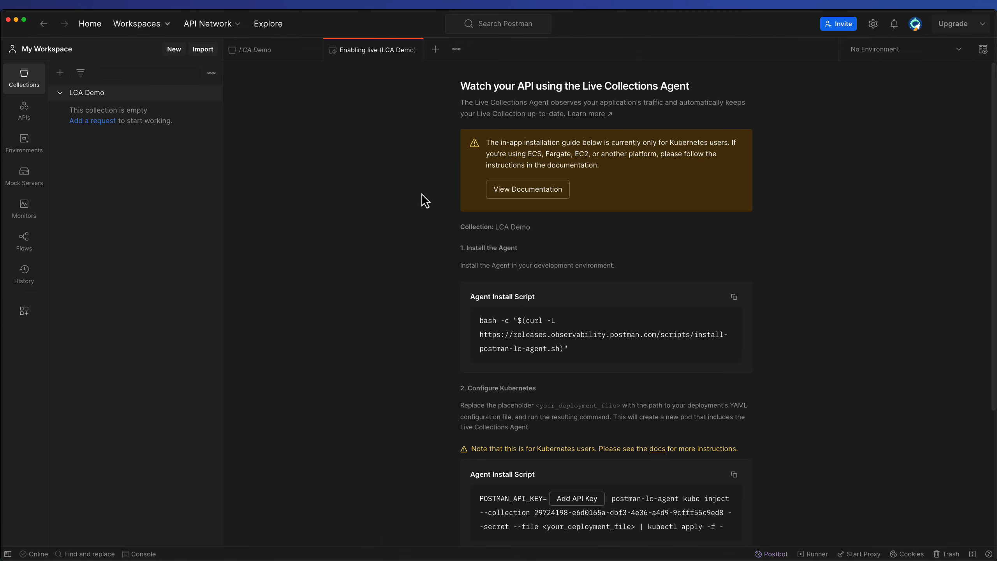
Review the Agent Install Script and the Kubernetes configuration instructions
left_click_drag(336, 232, 480, 186)
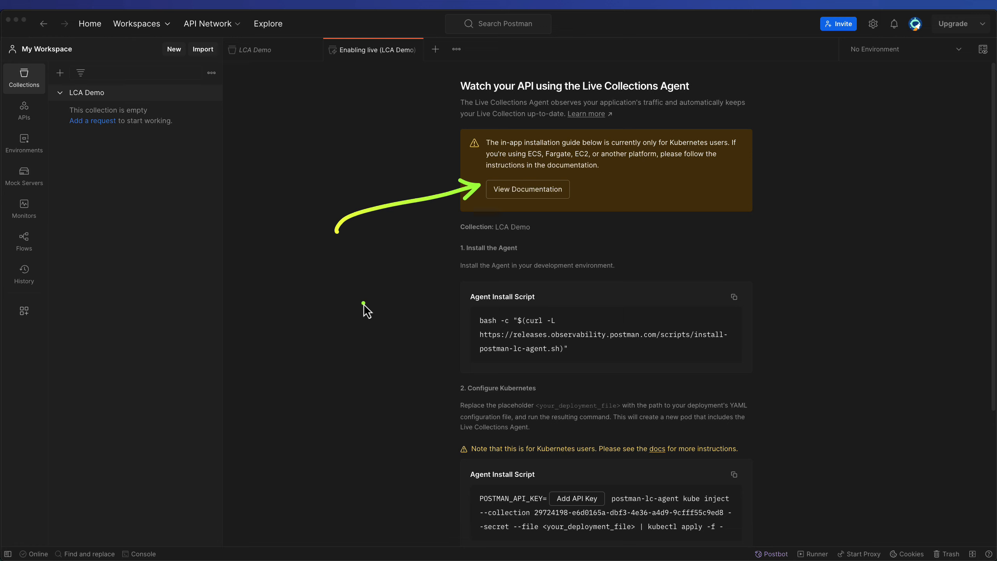
mouse_move(328, 363)
left_mouse_down()
mouse_move(373, 334)
mouse_move(441, 330)
left_mouse_up()
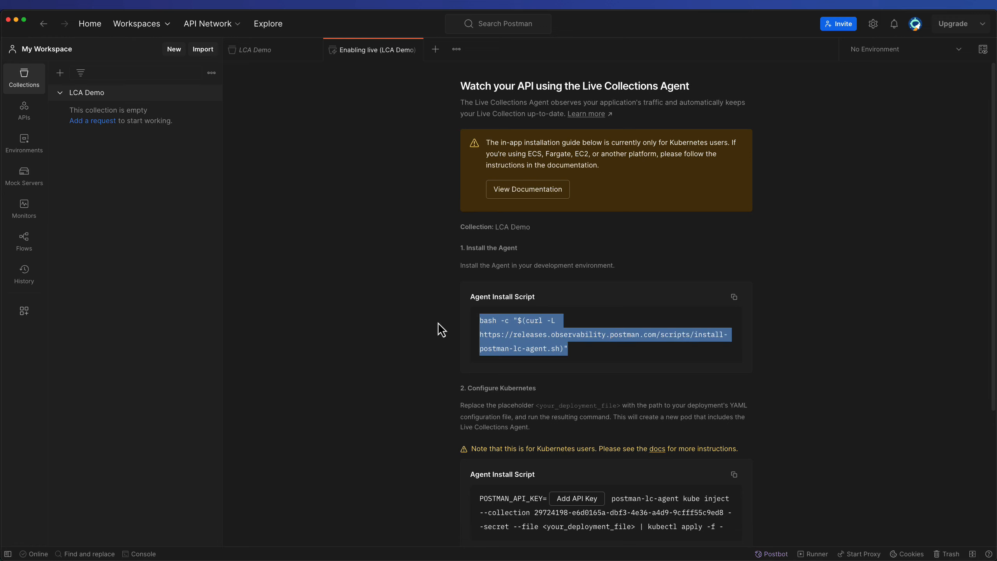
left_click(441, 330)
left_click(448, 385)
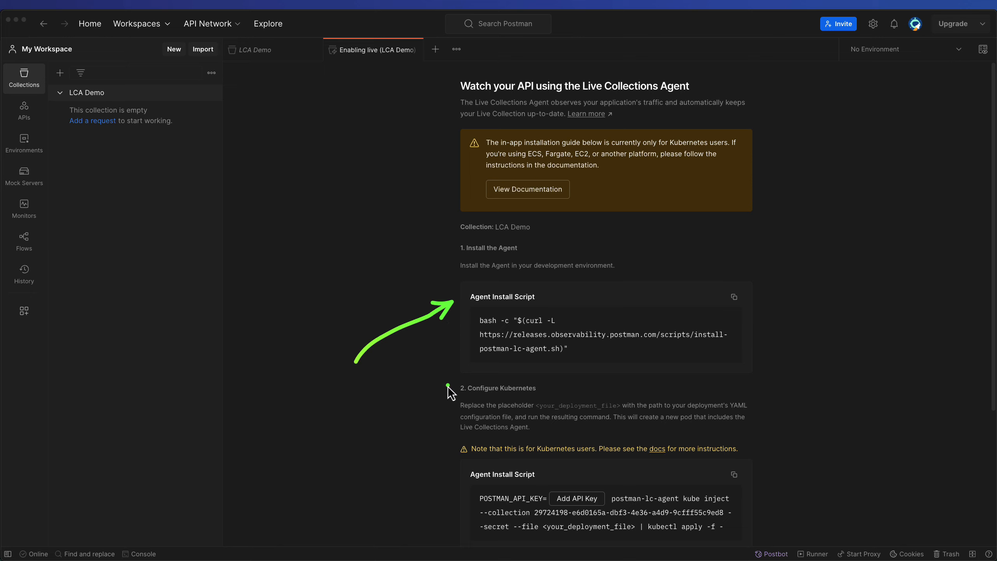
Copy the Agent Install Script and run it in the VS Code terminal to install the Postman Live Collections Agent
left_click(735, 297)
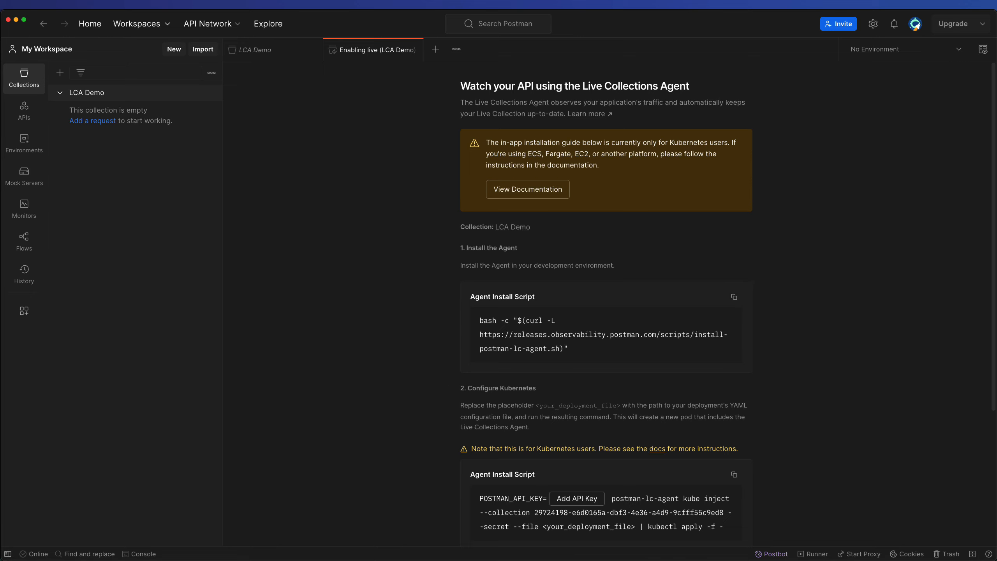
key("super+Tab")
key("super+v")
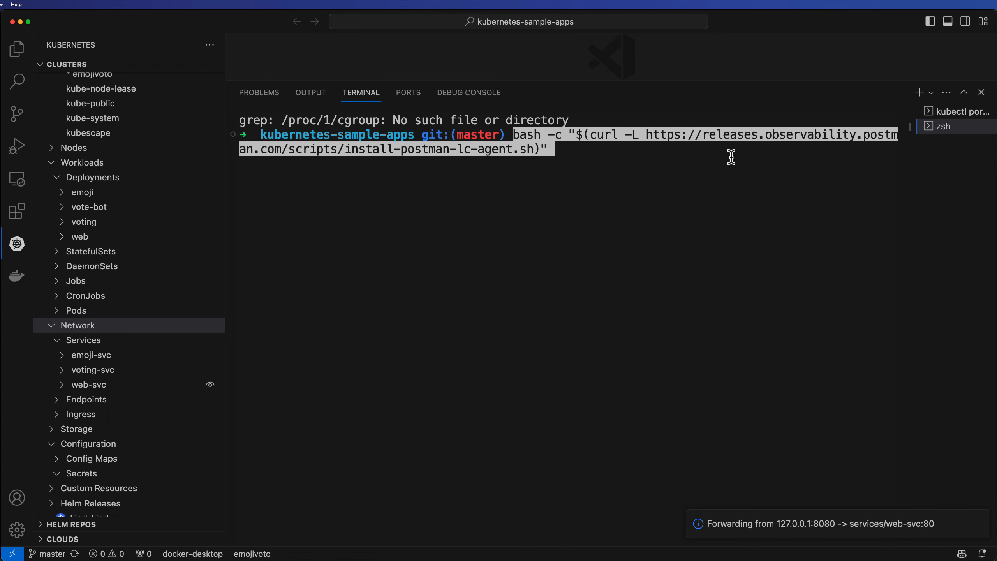
key("Return")
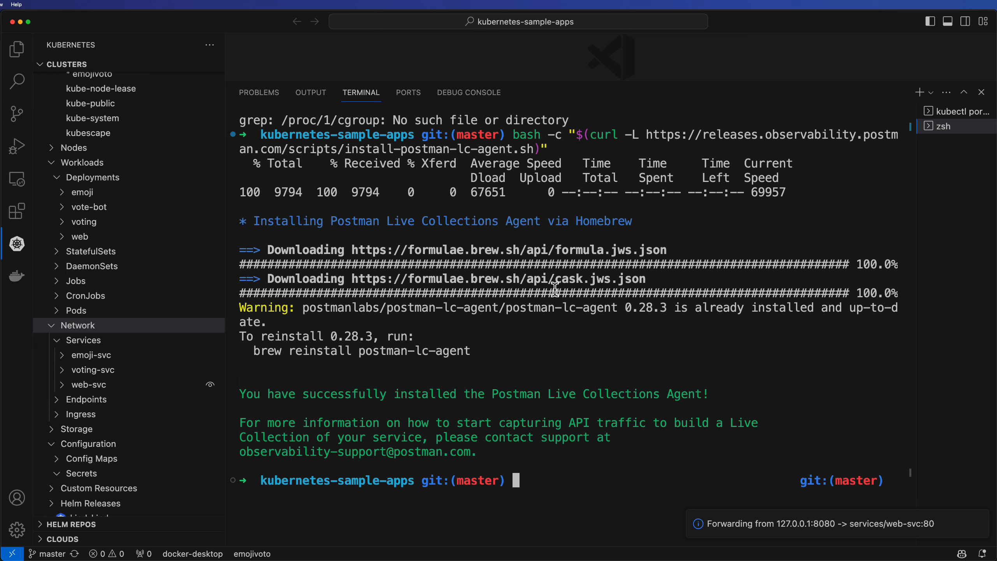
key("ctrl+a")
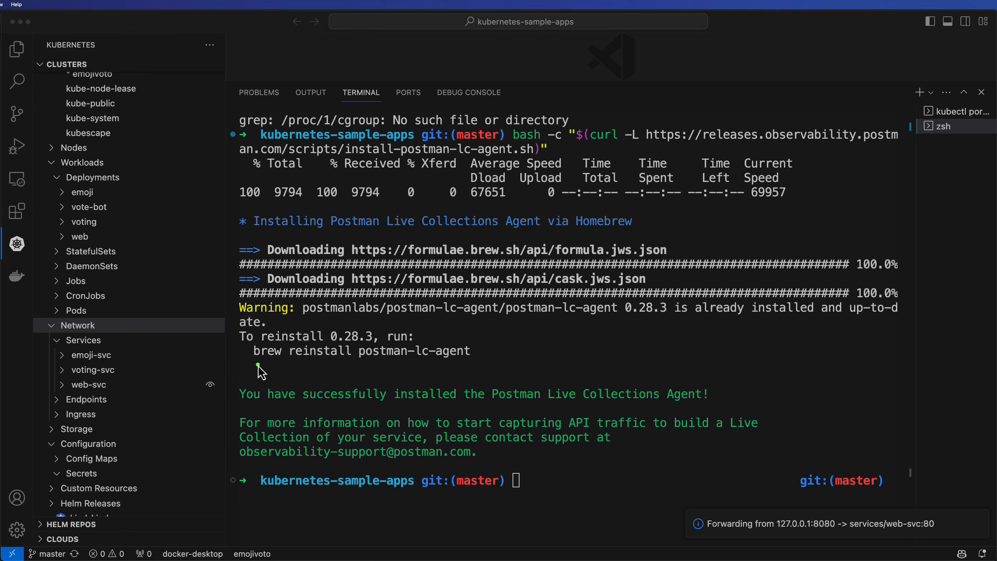
left_click_drag(242, 366, 465, 365)
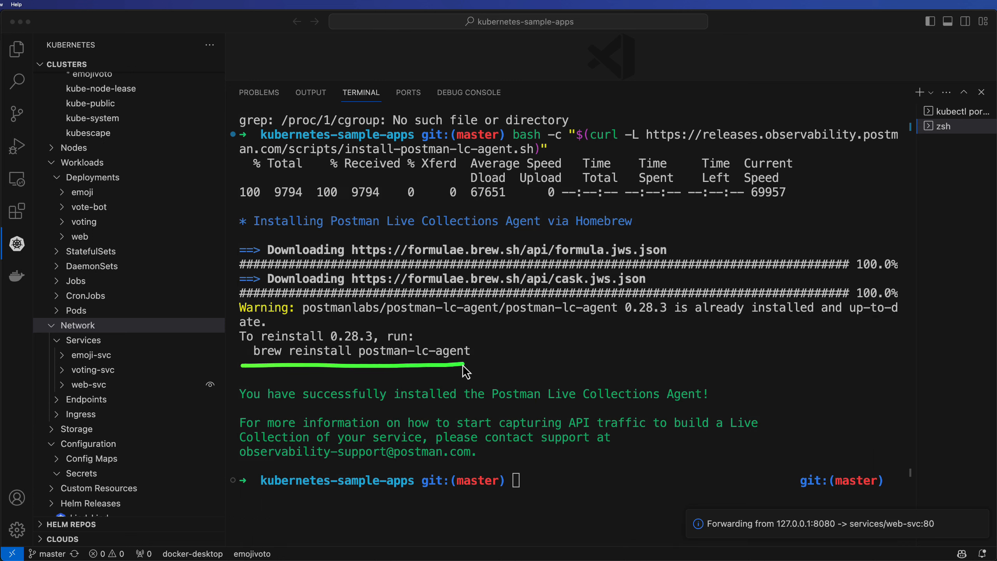
key("Escape")
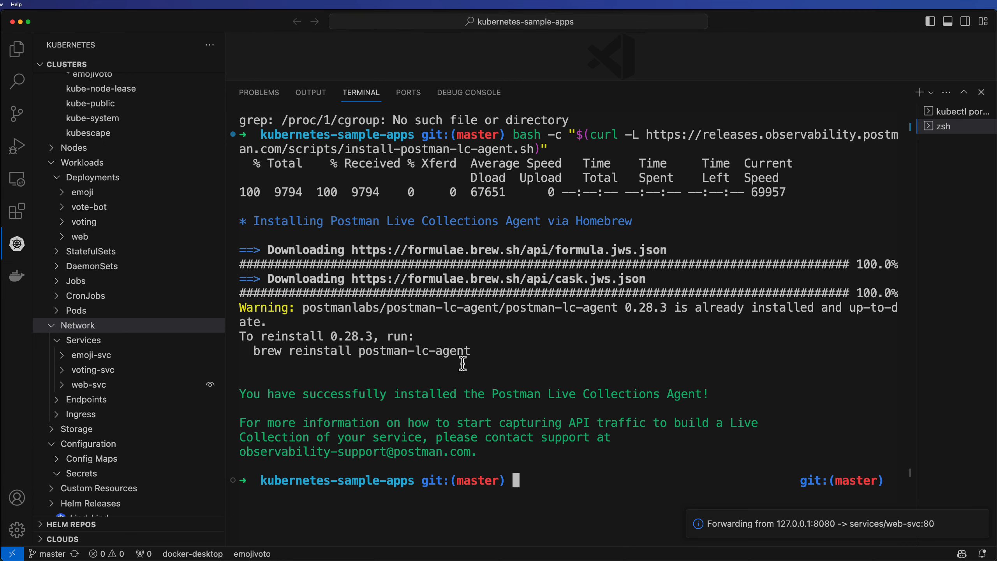
key("ctrl+l")
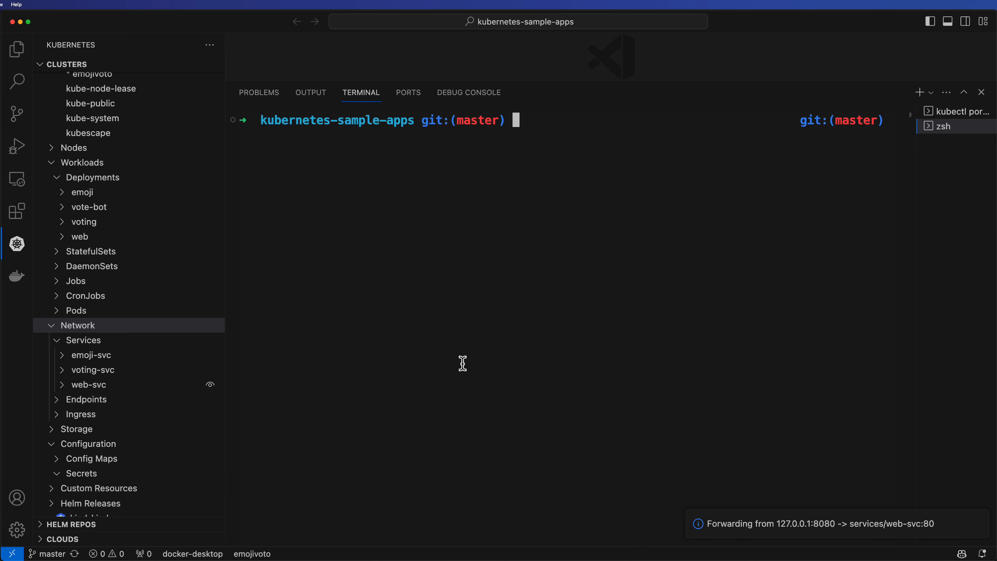
Generate a new Postman API key named lca-demp-app, copy it, and insert it into the Kubernetes configuration command
key("super+Tab")
scroll(461, 371, "down", 5)
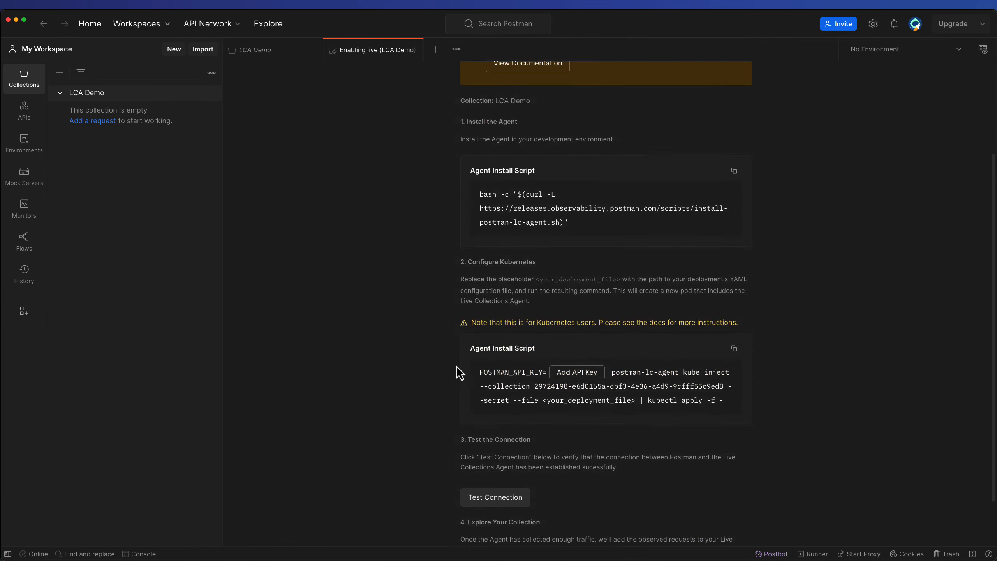
mouse_move(315, 397)
left_mouse_down()
mouse_move(330, 381)
mouse_move(465, 335)
left_mouse_up()
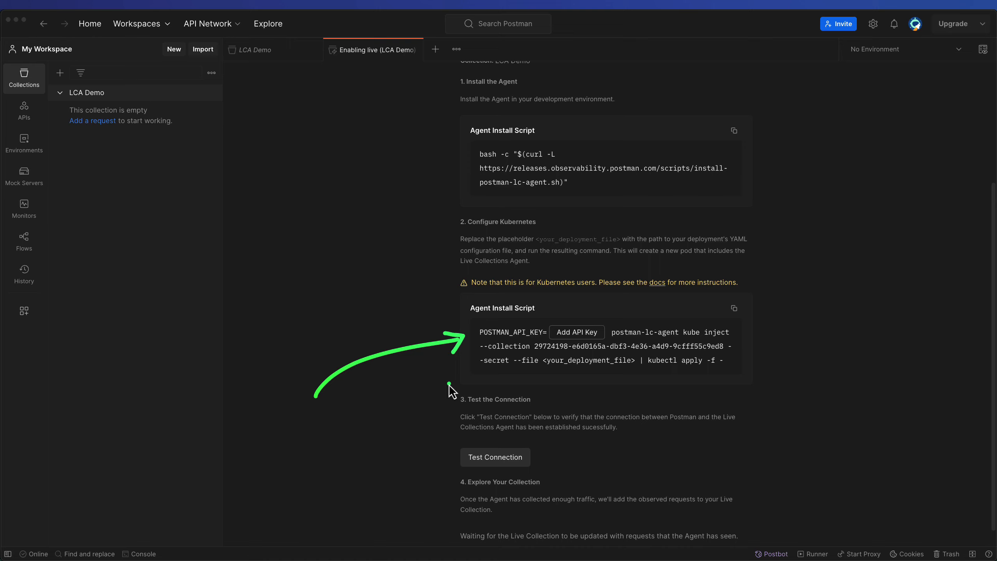
key("Escape")
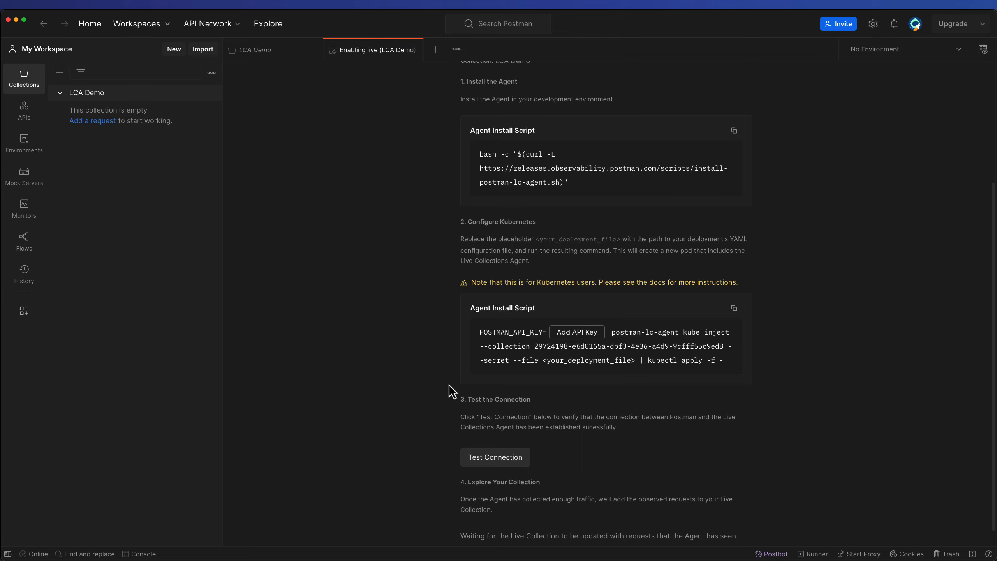
left_click(591, 336)
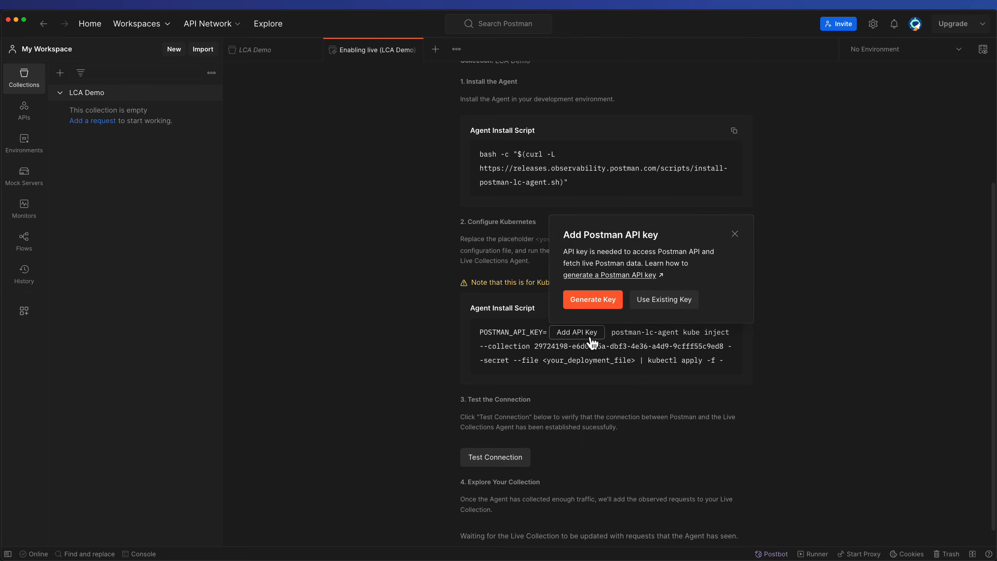
left_click(592, 307)
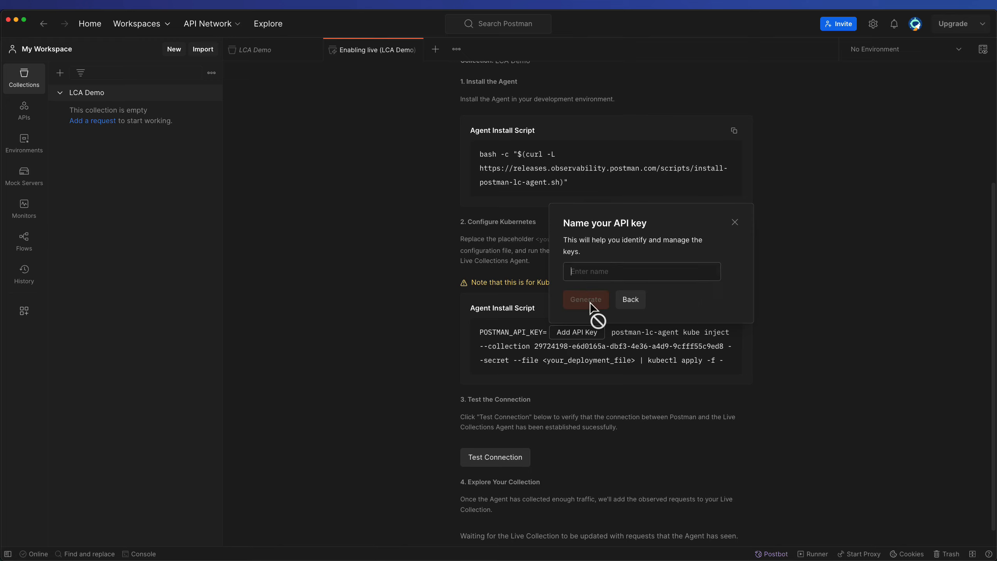
type("lca-demp-app")
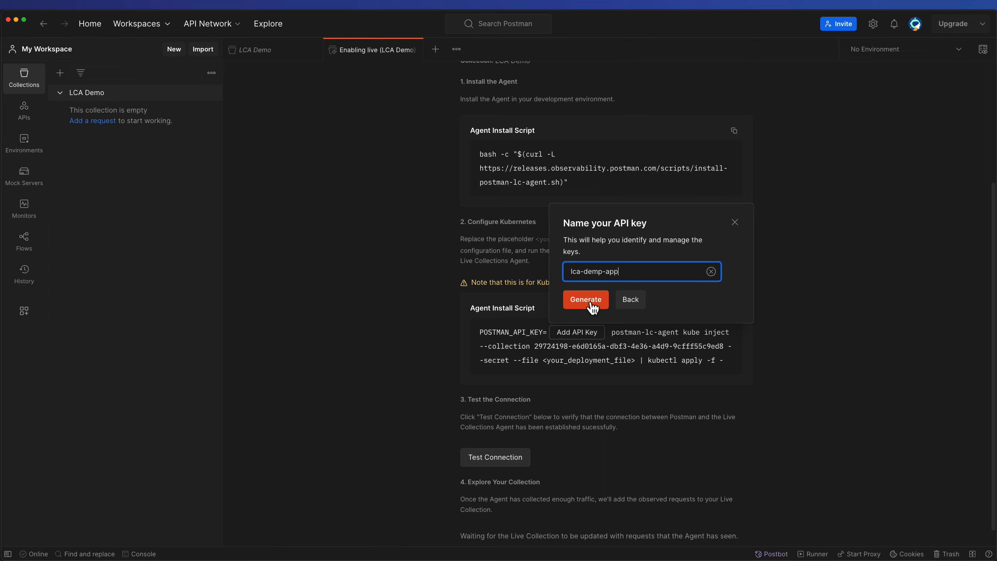
left_click(593, 307)
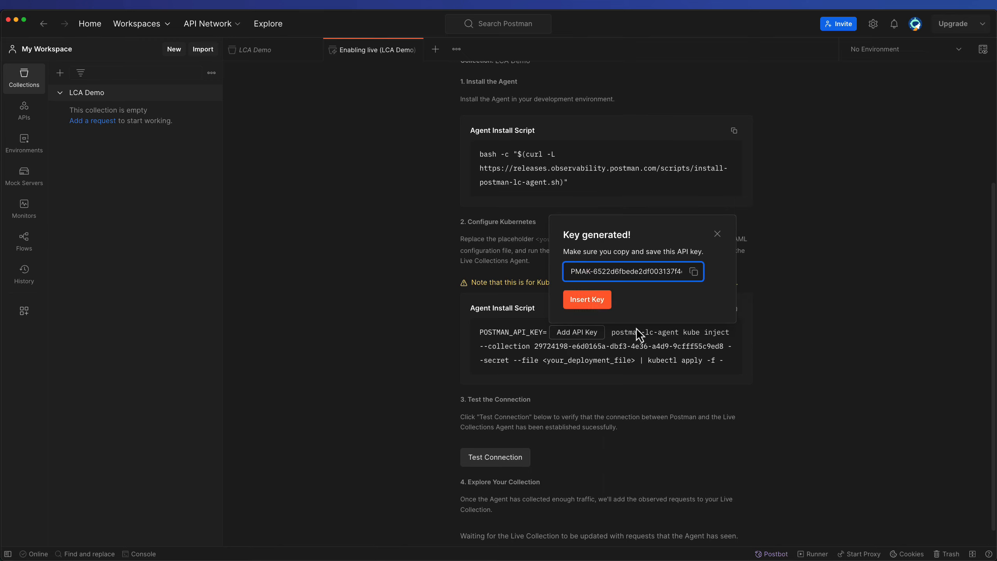
left_click(694, 272)
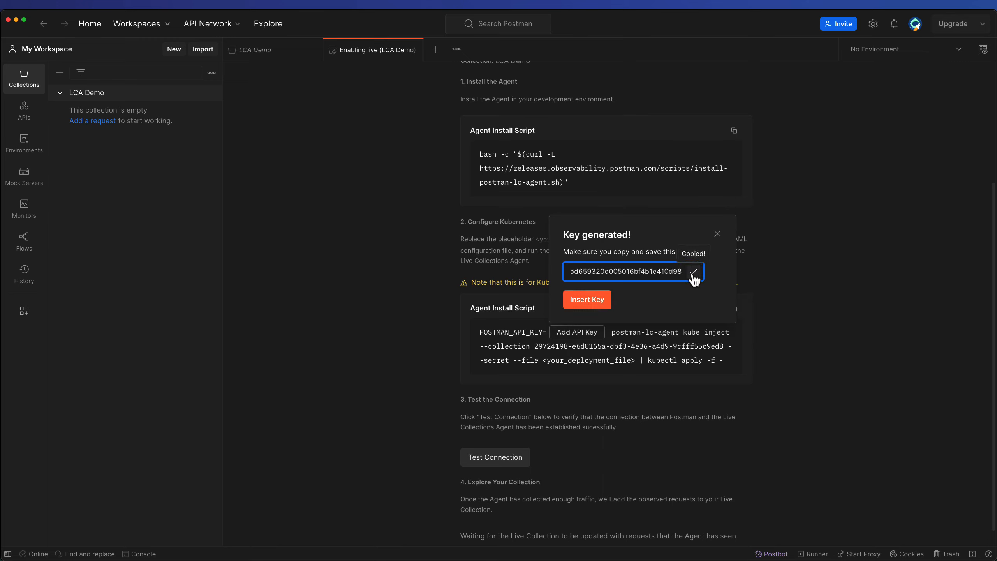
left_click(600, 299)
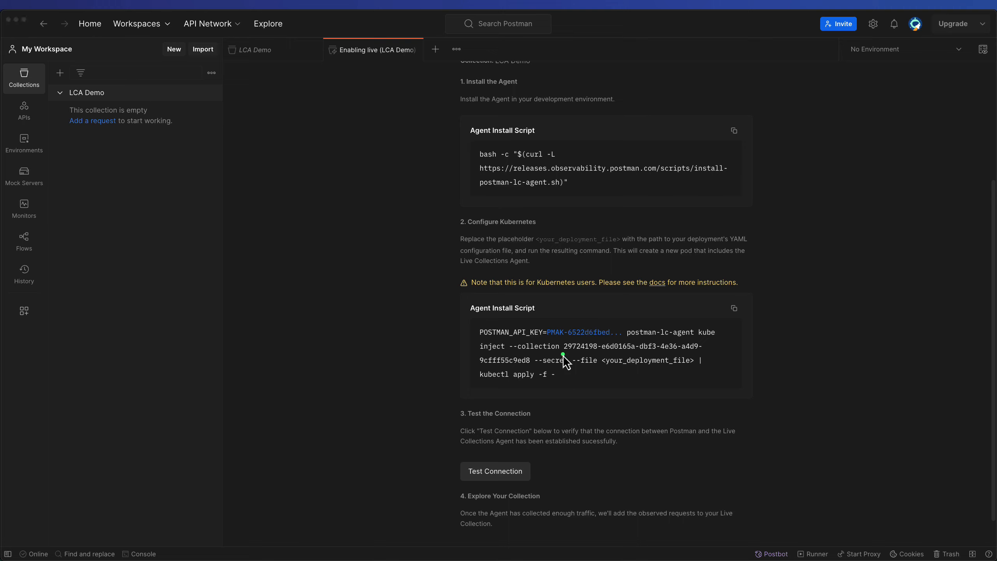
left_click_drag(668, 355, 700, 355)
left_click(735, 309)
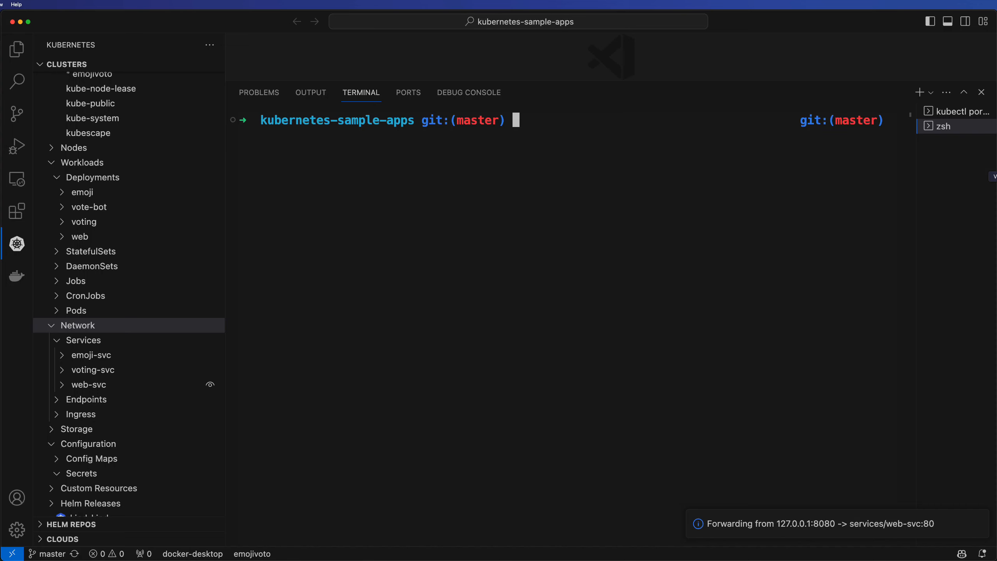
key("super+v")
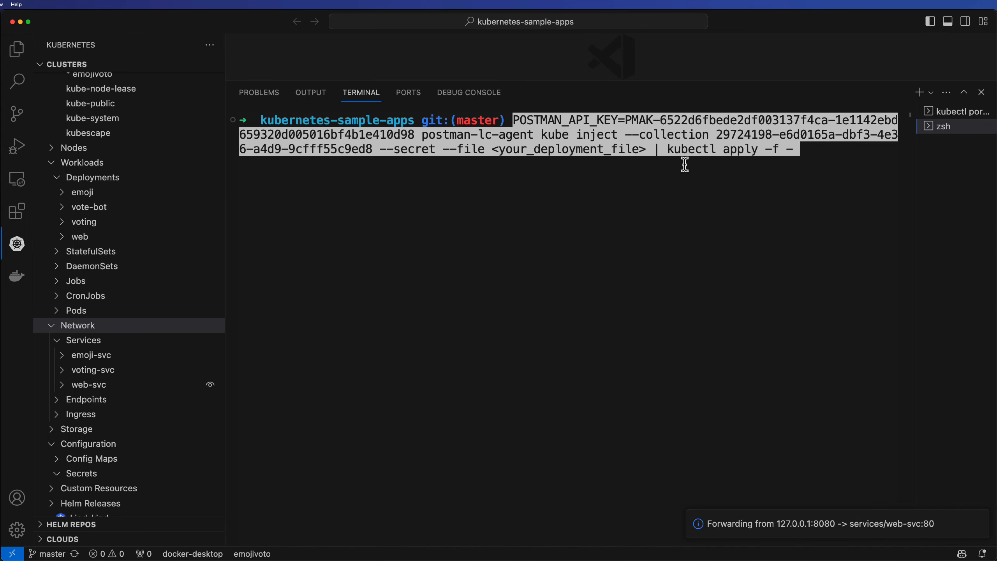
key("Right")
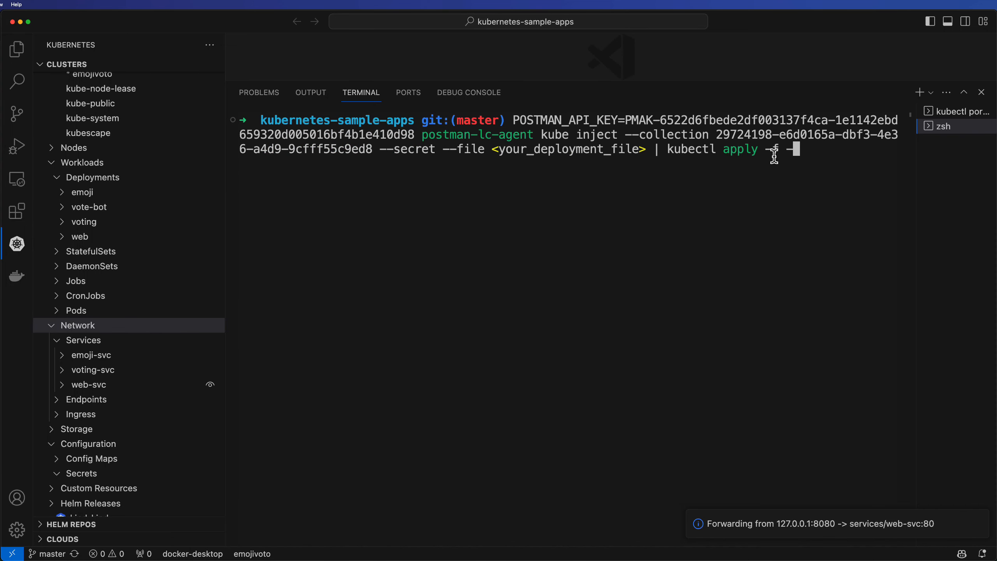
key("ctrl+a")
left_click_drag(491, 164, 646, 161)
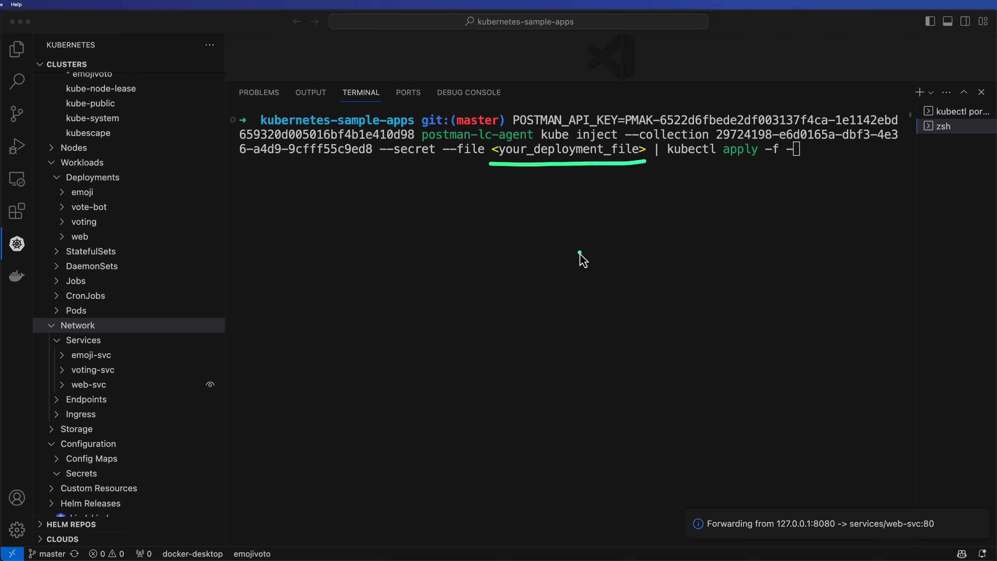
key("Escape")
key("ctrl+c")
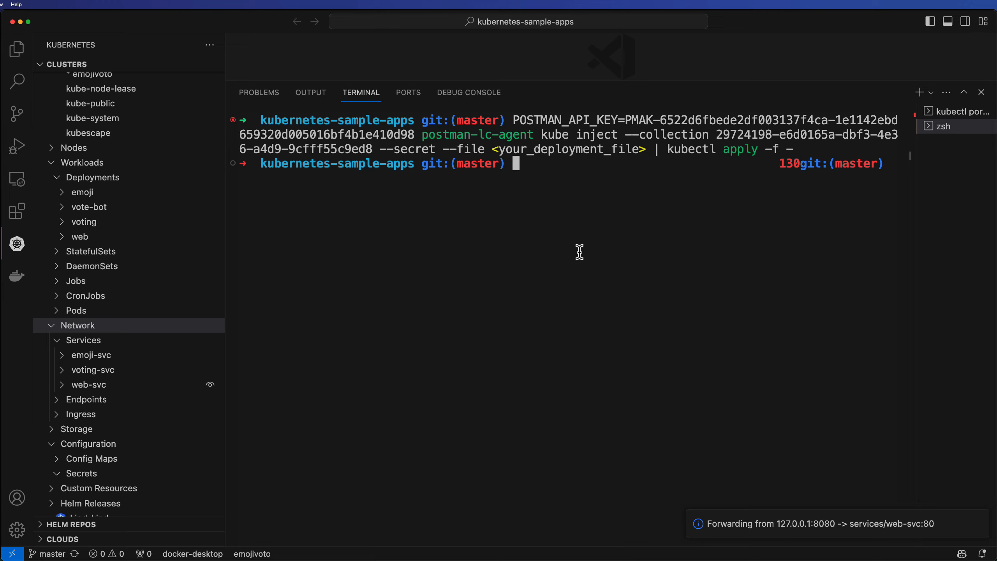
key("ctrl+l")
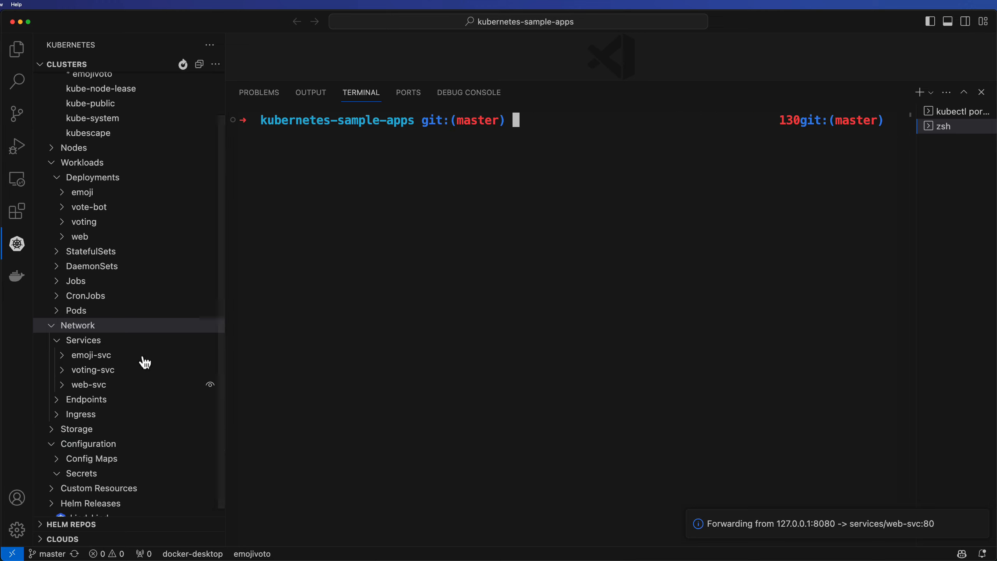
Run kubectl get deployments.apps -n emojivoto web -o yaml in the terminal and review the web deployment's YAML output
key("super+Tab")
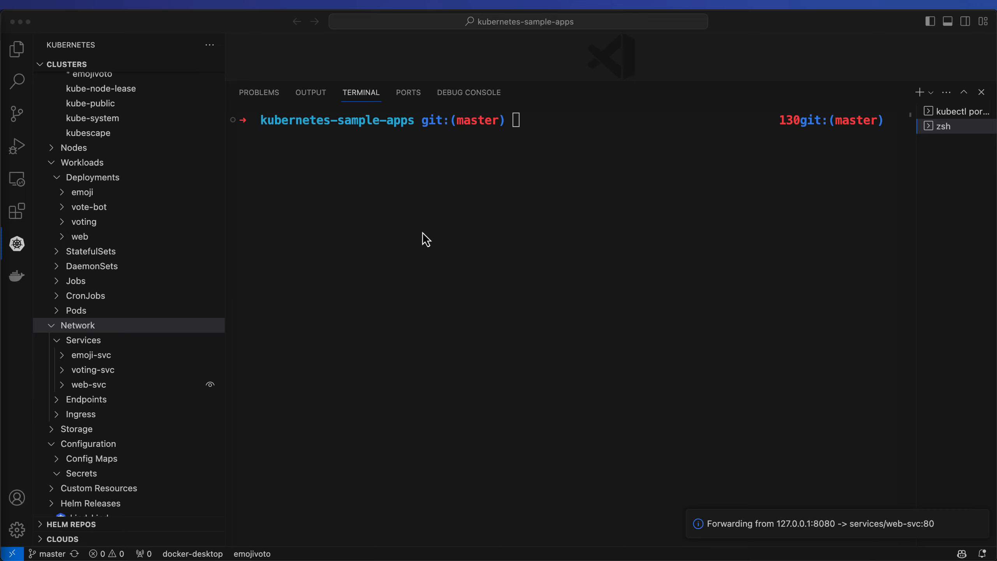
left_click(528, 140)
key("super+v")
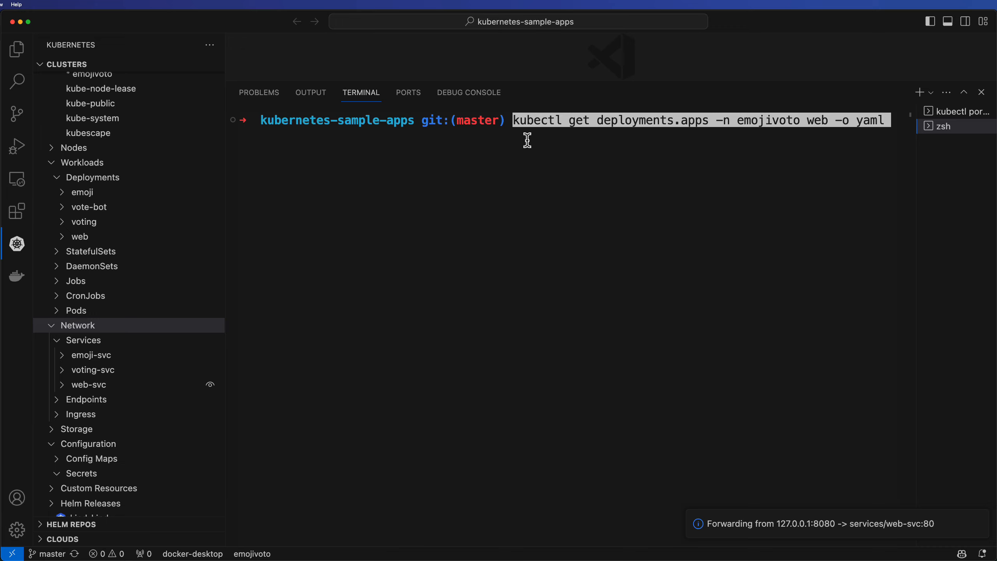
key("alt+Tab")
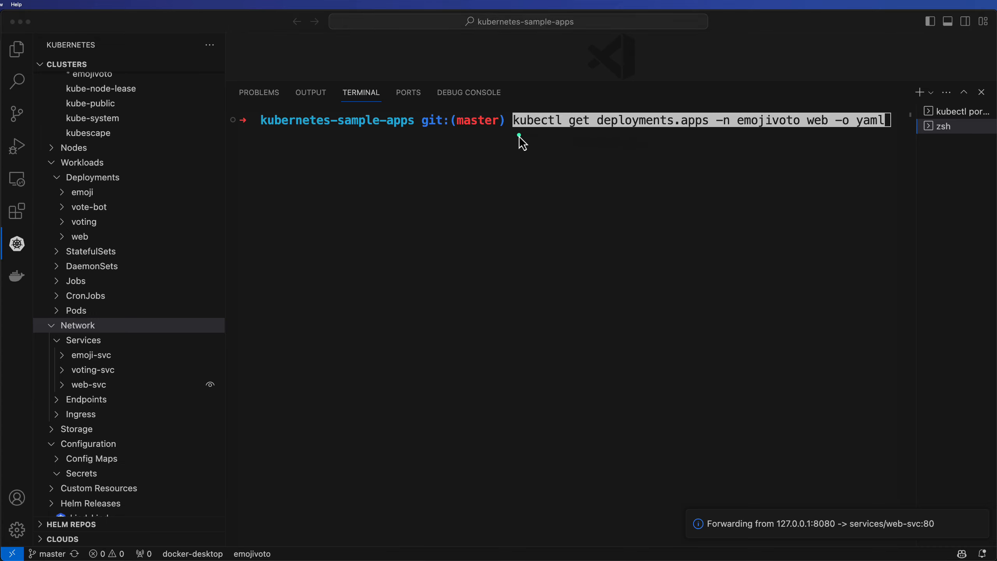
left_click_drag(517, 135, 704, 133)
left_click_drag(794, 76, 767, 98)
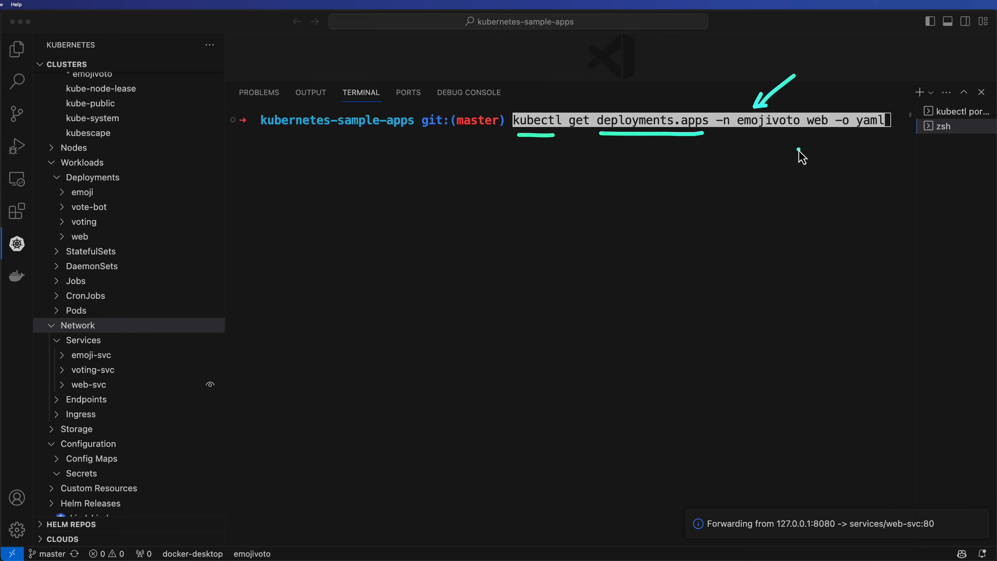
left_click_drag(840, 77, 826, 110)
left_click(820, 101)
left_click_drag(856, 165, 876, 123)
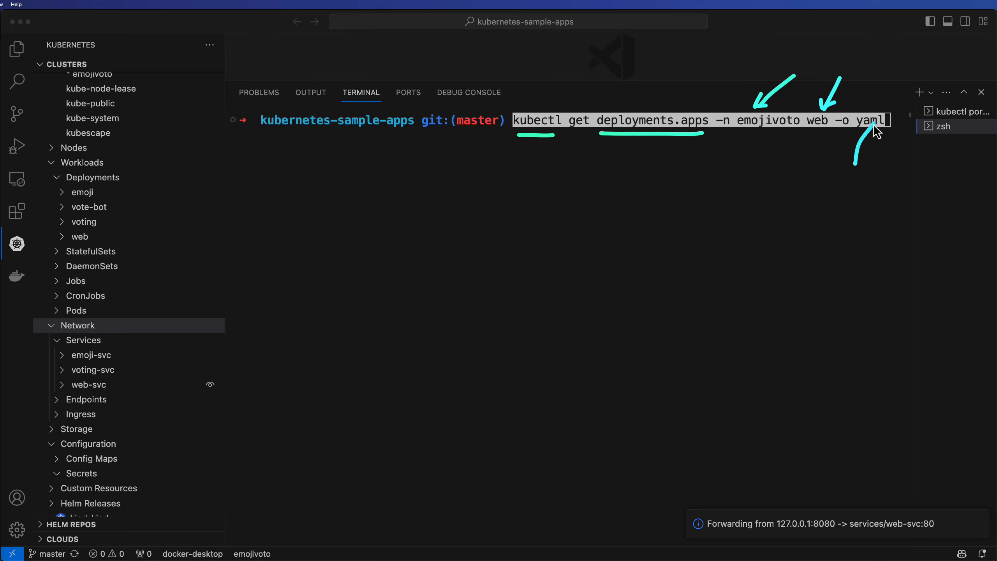
key("Escape")
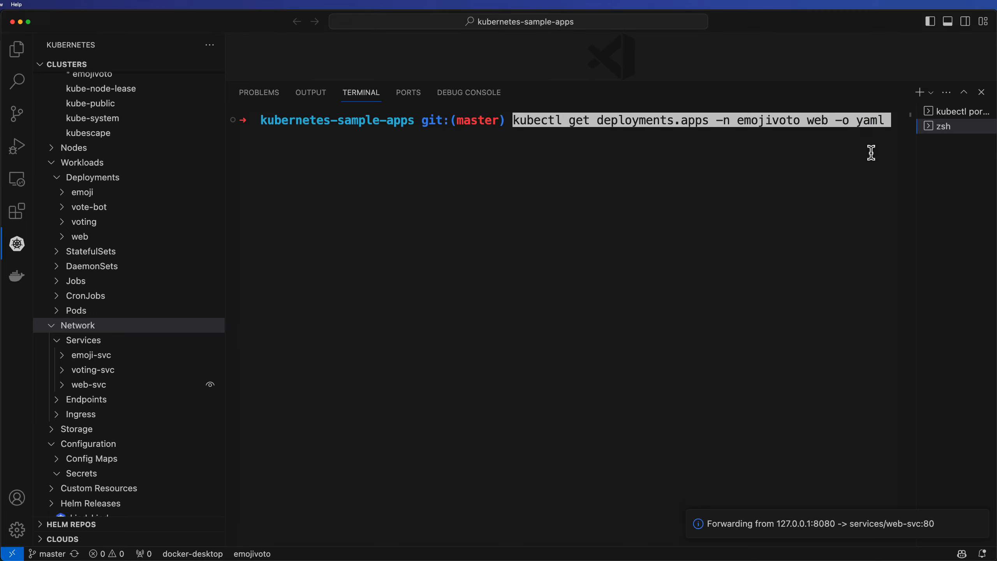
key("Return")
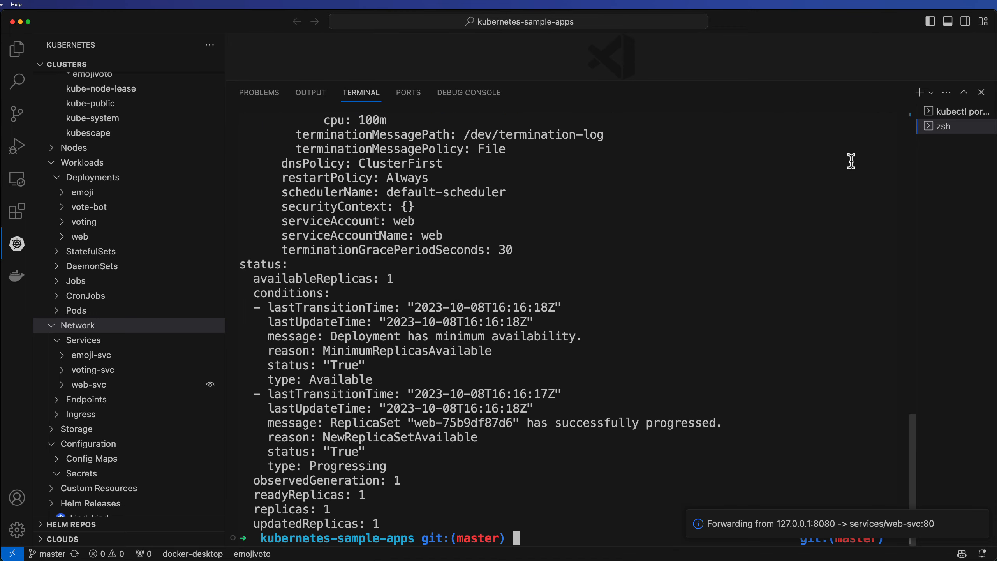
scroll(510, 322, "up", 10)
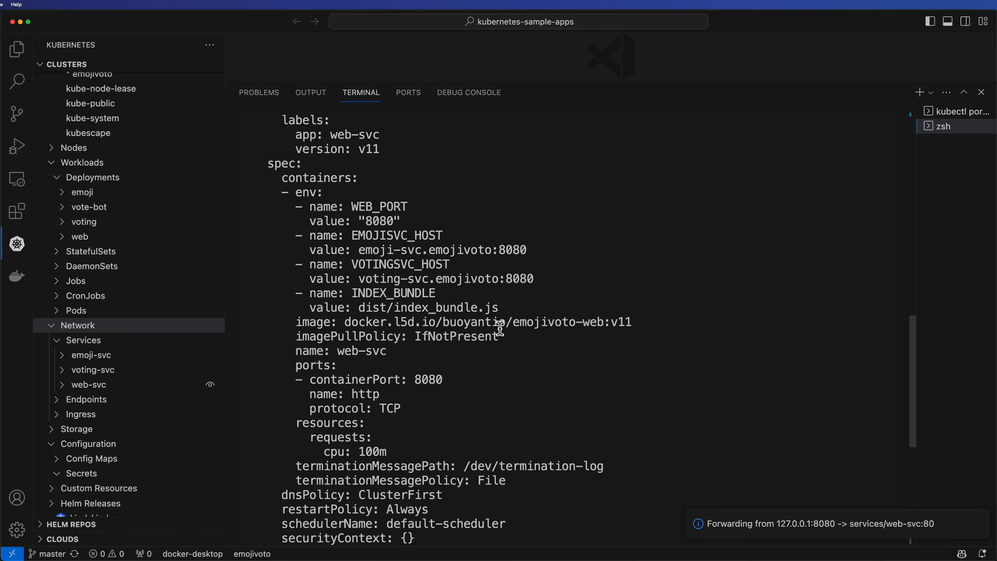
scroll(500, 329, "down", 2)
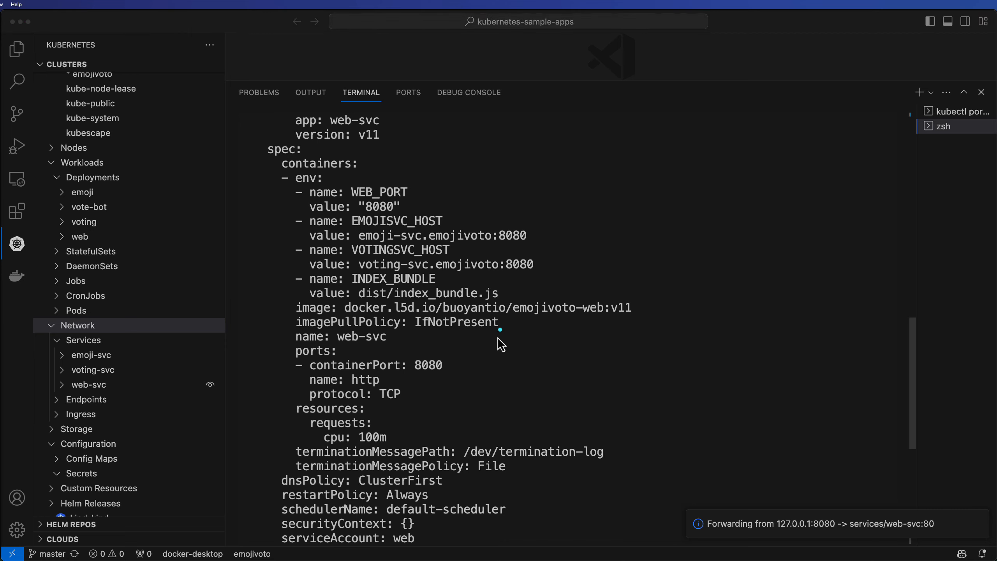
mouse_move(510, 175)
left_mouse_down()
mouse_move(435, 207)
mouse_move(458, 215)
left_mouse_up()
scroll(518, 263, "down", 10)
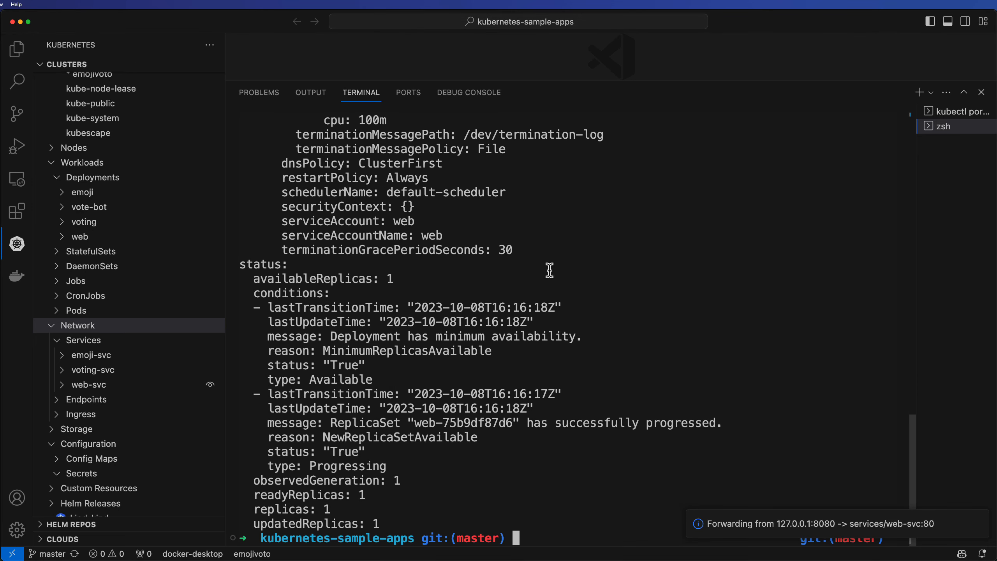
Rerun the command redirecting its output to web_lca.yaml and open the file explorer to locate the new file
key("ctrl+l")
key("Up")
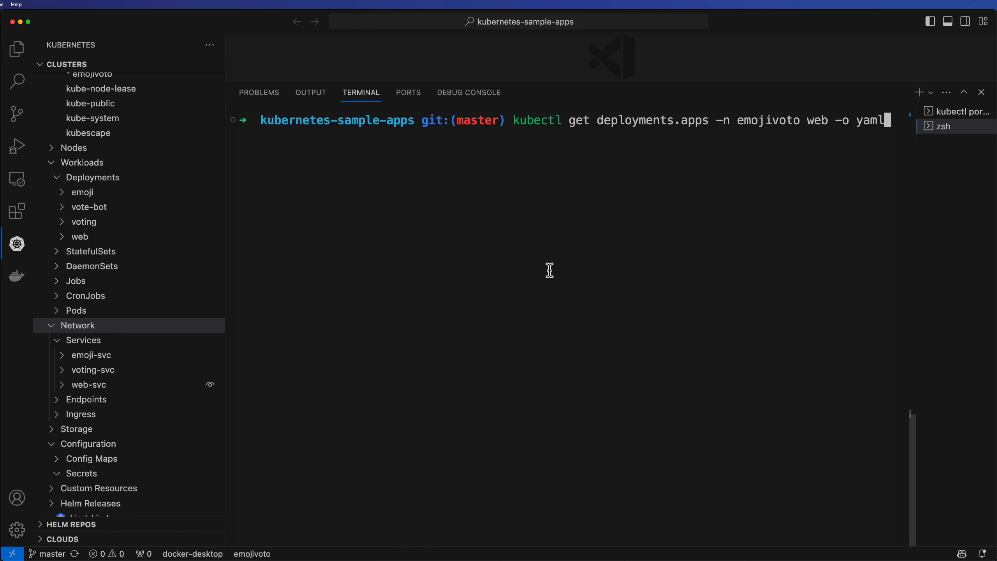
type("> web_")
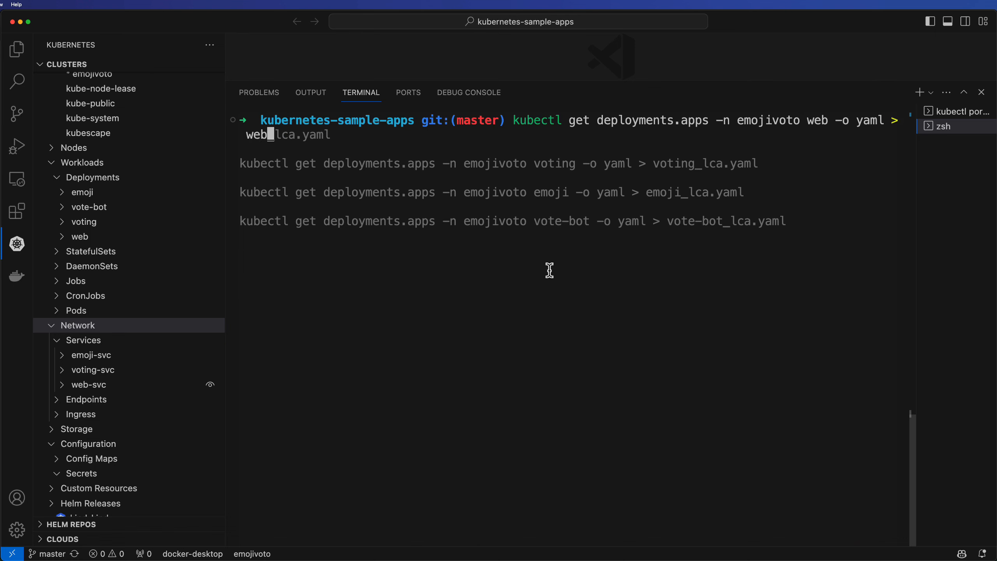
type("lca.yaml")
key("Return")
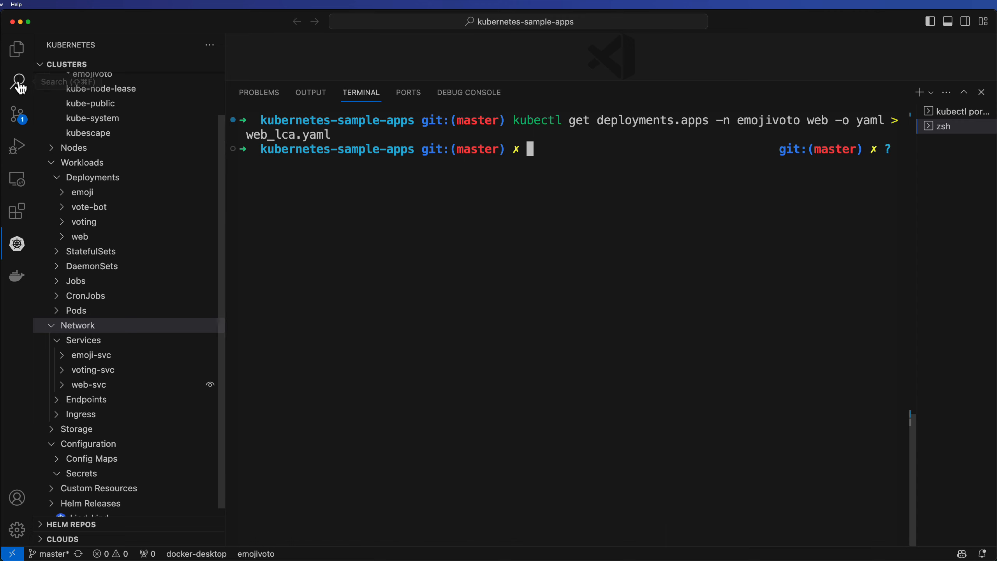
left_click(16, 49)
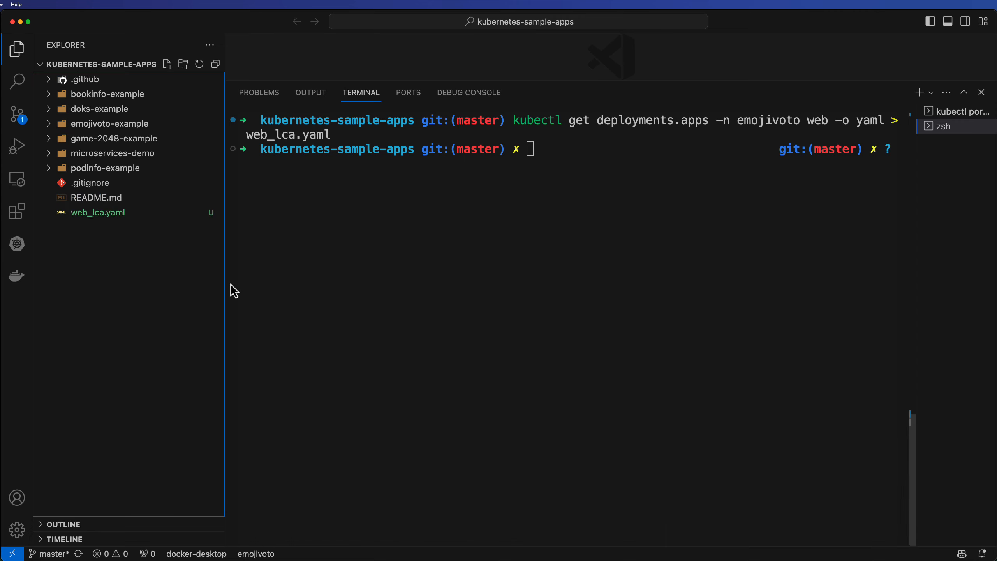
Open web_lca.yaml in the editor and review the web deployment's YAML, then close the file
left_click(103, 214)
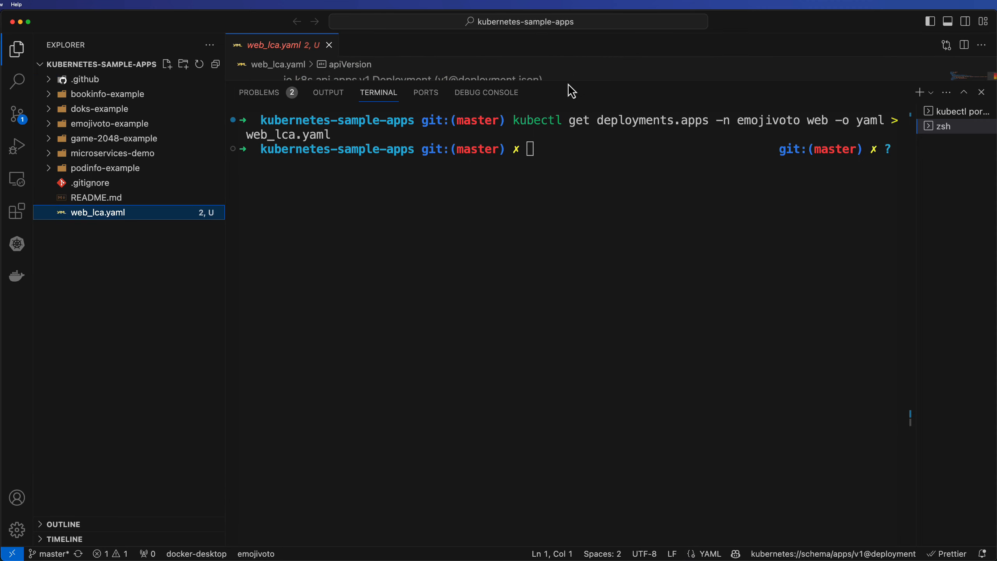
left_click_drag(568, 75, 550, 470)
left_click(597, 321)
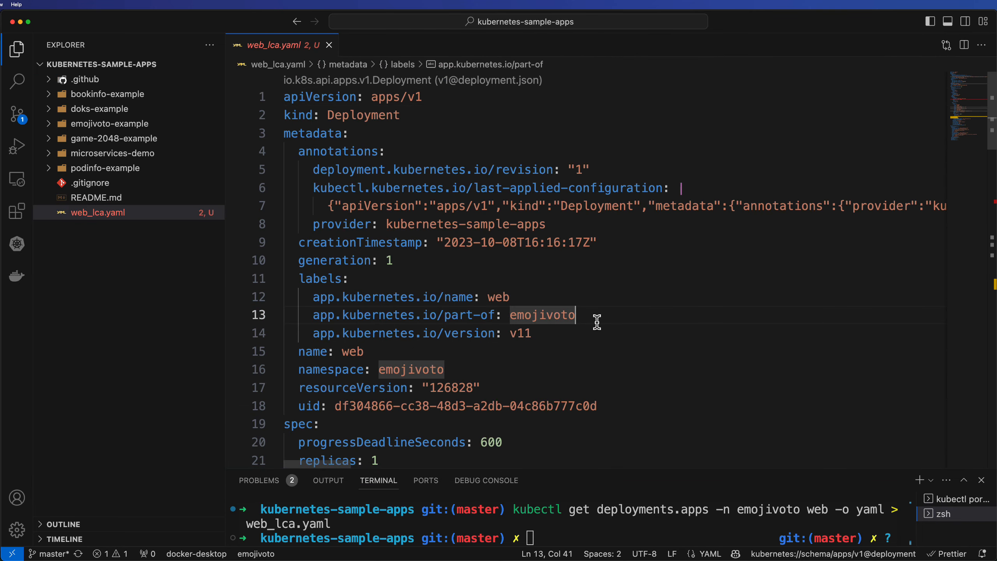
scroll(597, 322, "down", 4)
scroll(597, 322, "down", 7)
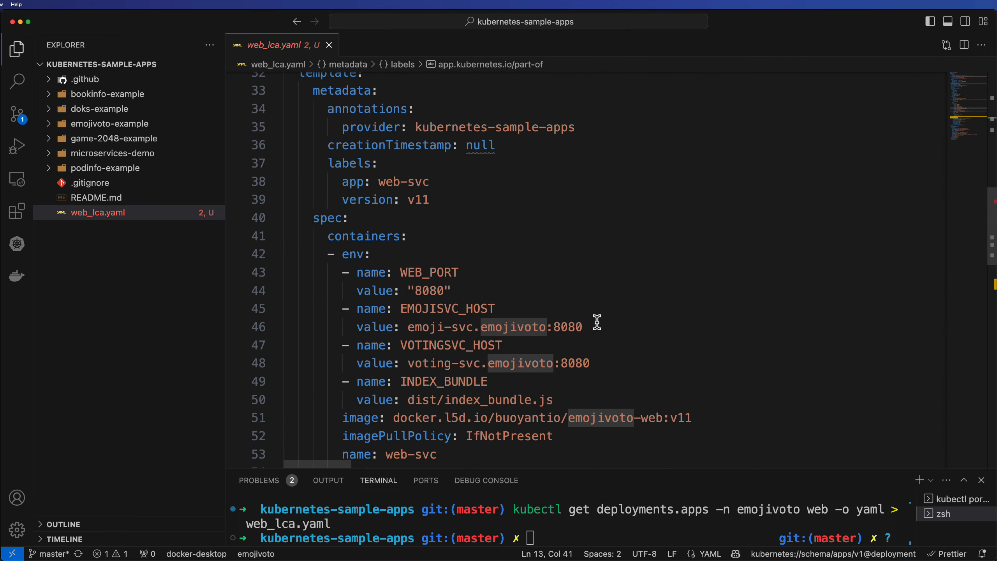
scroll(597, 322, "down", 5)
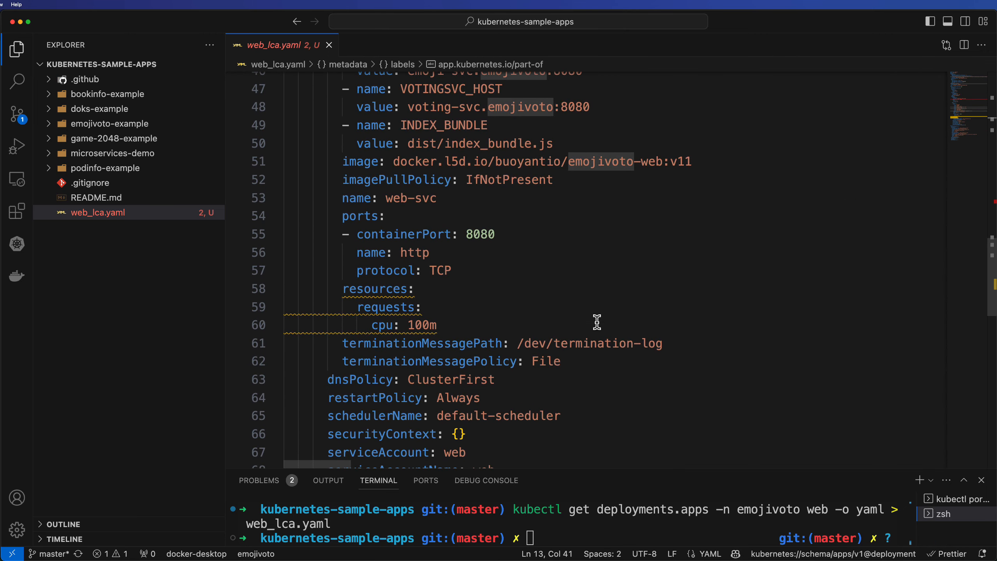
scroll(597, 322, "down", 6)
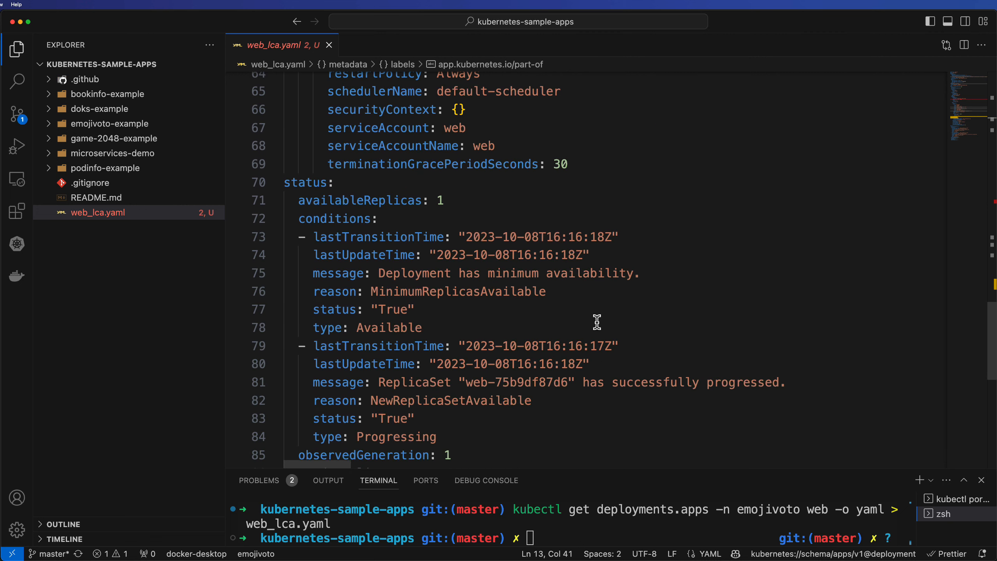
scroll(597, 322, "up", 20)
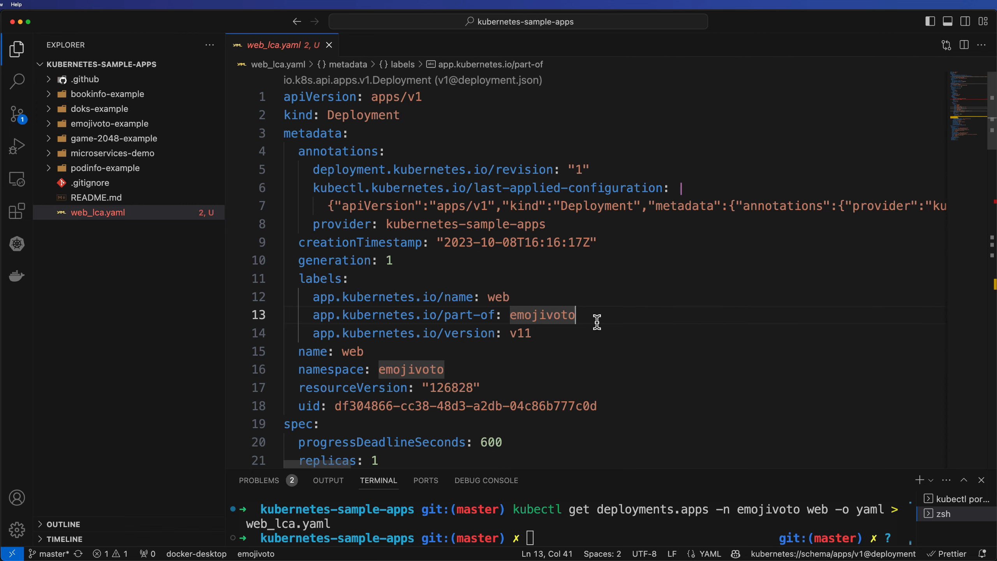
left_click(329, 45)
left_click_drag(634, 468, 630, 98)
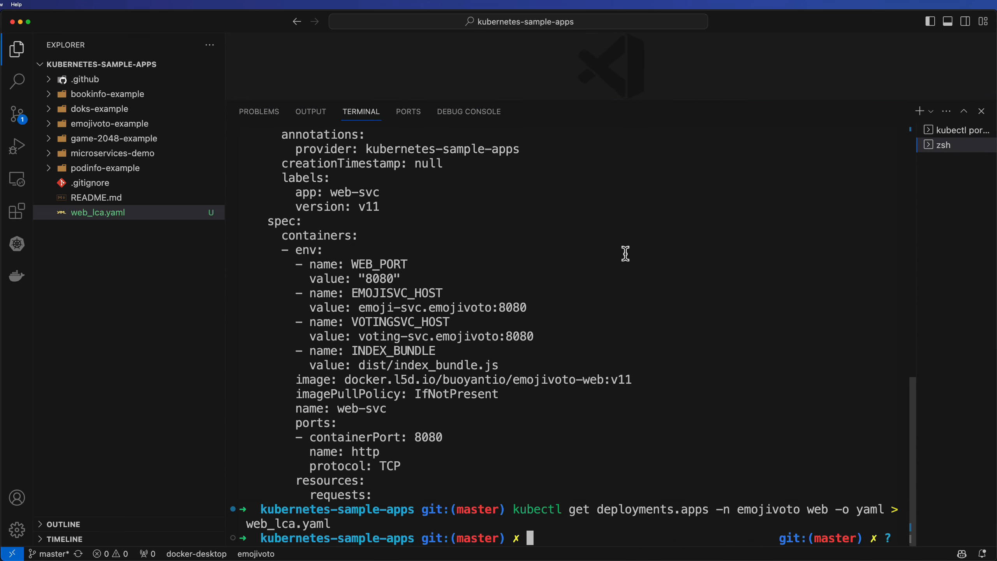
key("ctrl+l")
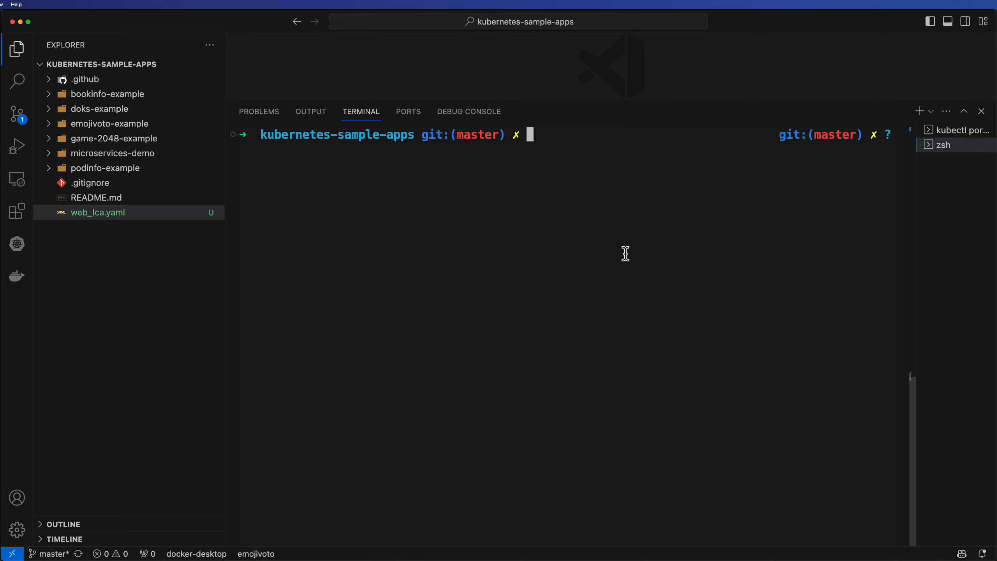
key("Up")
key("Up")
key("Up")
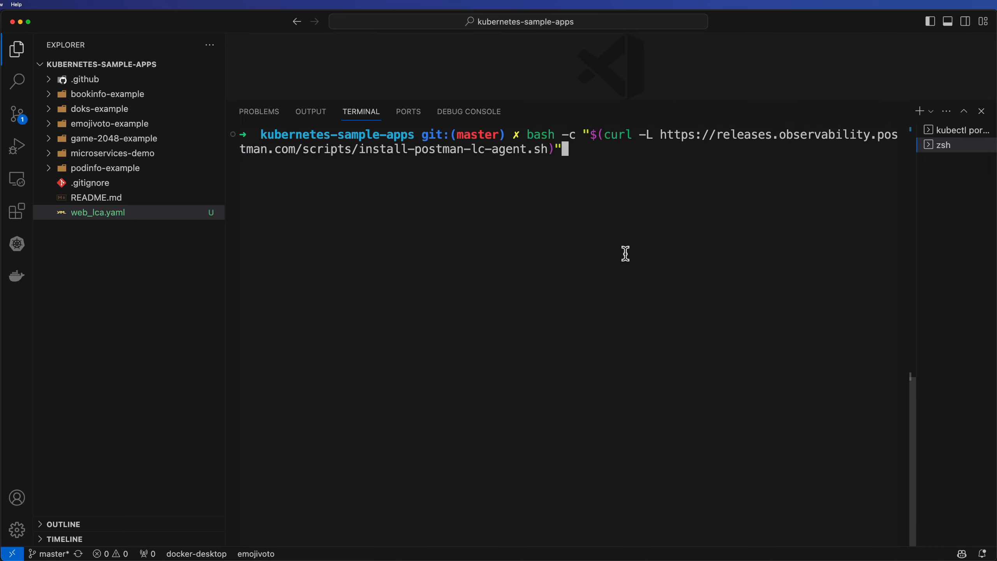
key("Down")
key("Down")
key("Down")
Copy the Kubernetes configuration command with the Postman API key, swap its deployment-file placeholder for web_lca.yaml, and run it
key("super+Tab")
key("super+Tab")
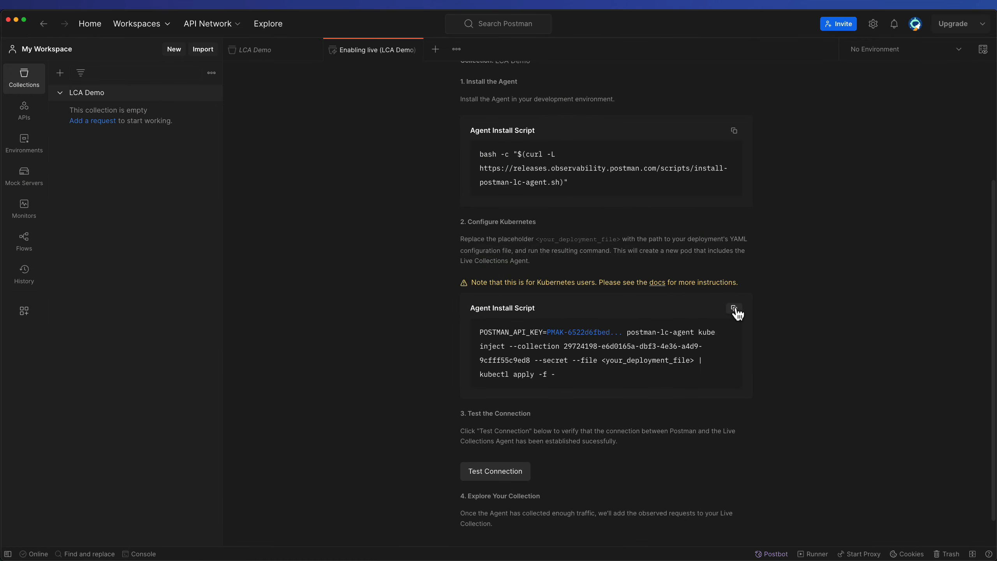
left_click(735, 308)
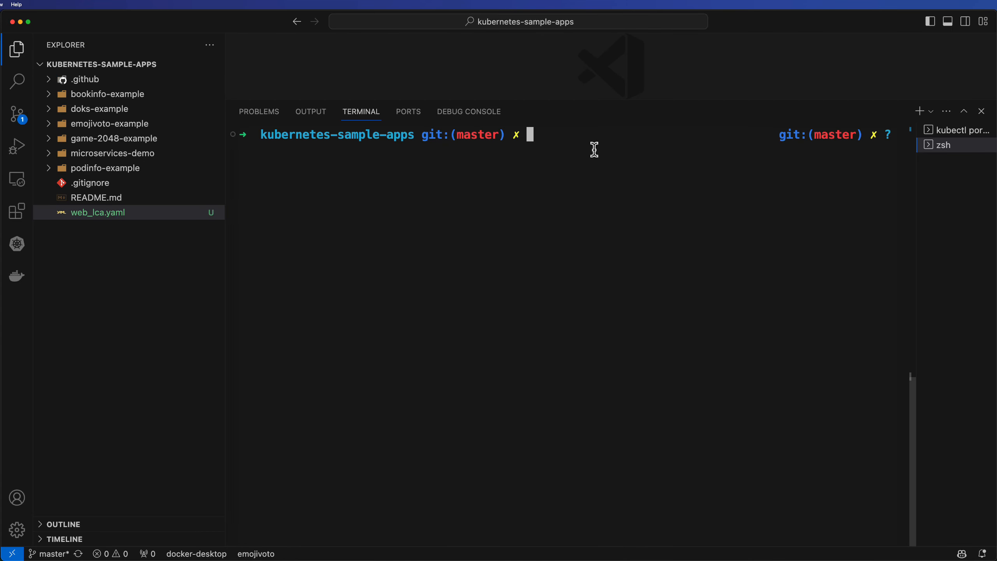
key("super+v")
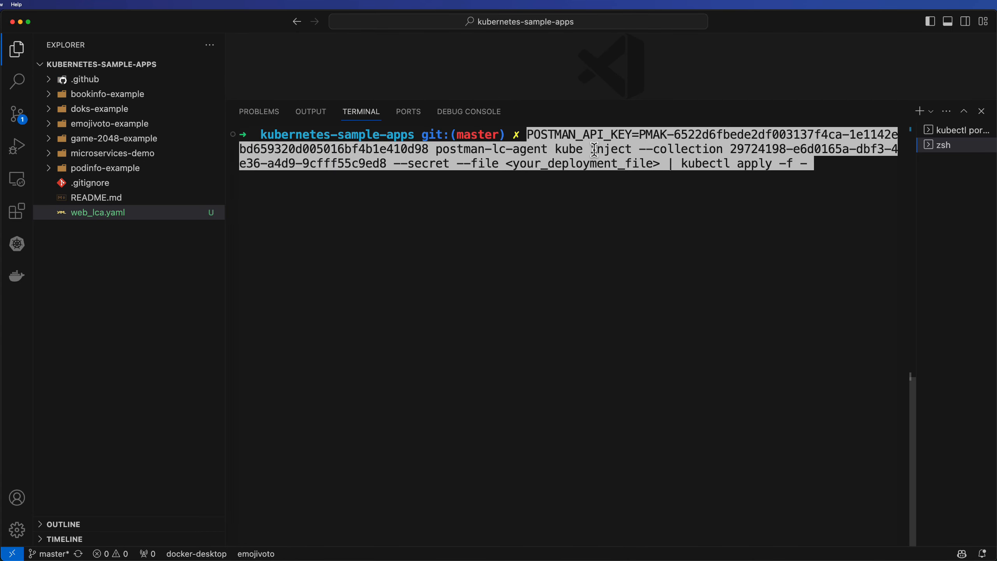
key("Left")
key("Left")
key("Left")
key("Left")
key("Left")
key("Left")
key("Left")
key("Left")
key("Left")
key("Left")
key("Left")
key("Left")
key("Left")
key("Left")
key("Left")
key("Left")
key("Left")
key("Left")
key("Left")
key("Left")
key("Left")
key("BackSpace")
key("BackSpace")
key("BackSpace")
key("BackSpace")
key("BackSpace")
key("BackSpace")
key("BackSpace")
key("BackSpace")
key("BackSpace")
key("BackSpace")
key("BackSpace")
key("BackSpace")
key("BackSpace")
key("BackSpace")
key("BackSpace")
key("BackSpace")
key("BackSpace")
key("BackSpace")
key("BackSpace")
key("BackSpace")
key("BackSpace")
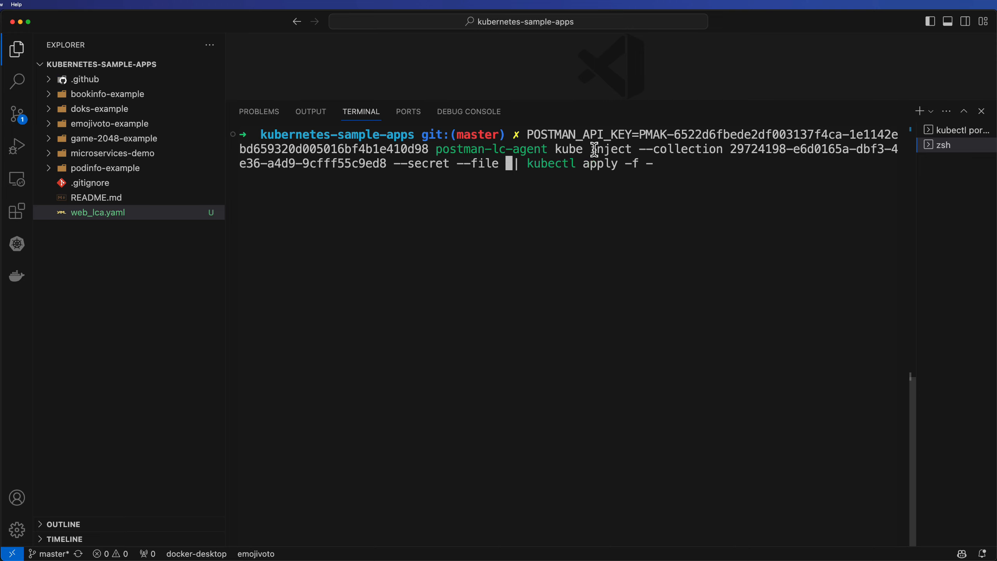
type("web_lca.yaml")
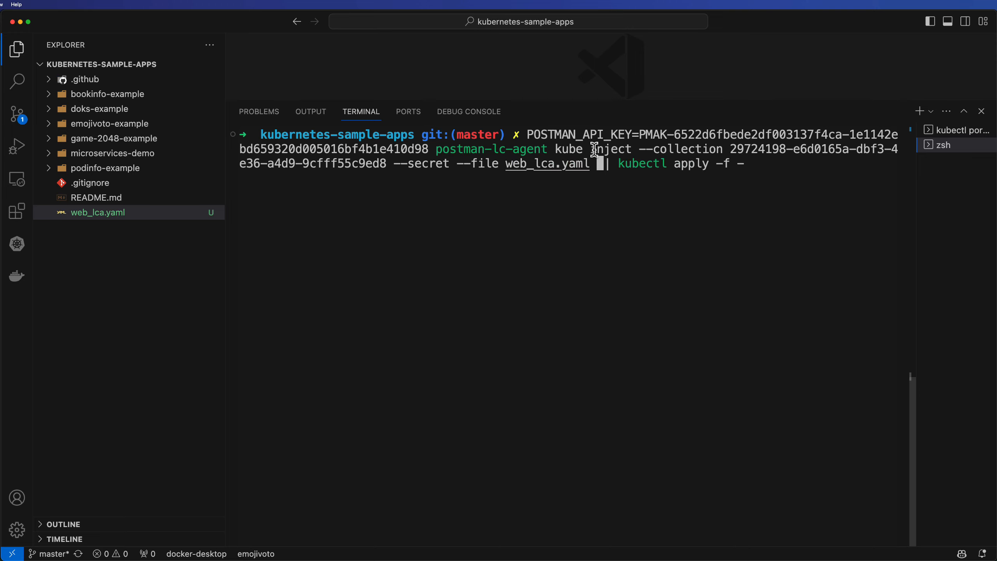
key("Delete")
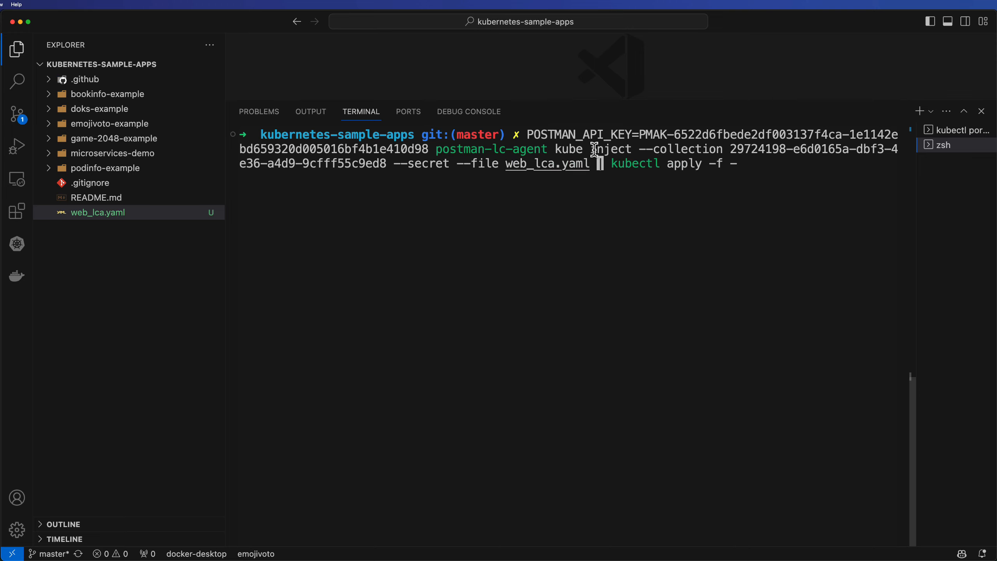
key("Return")
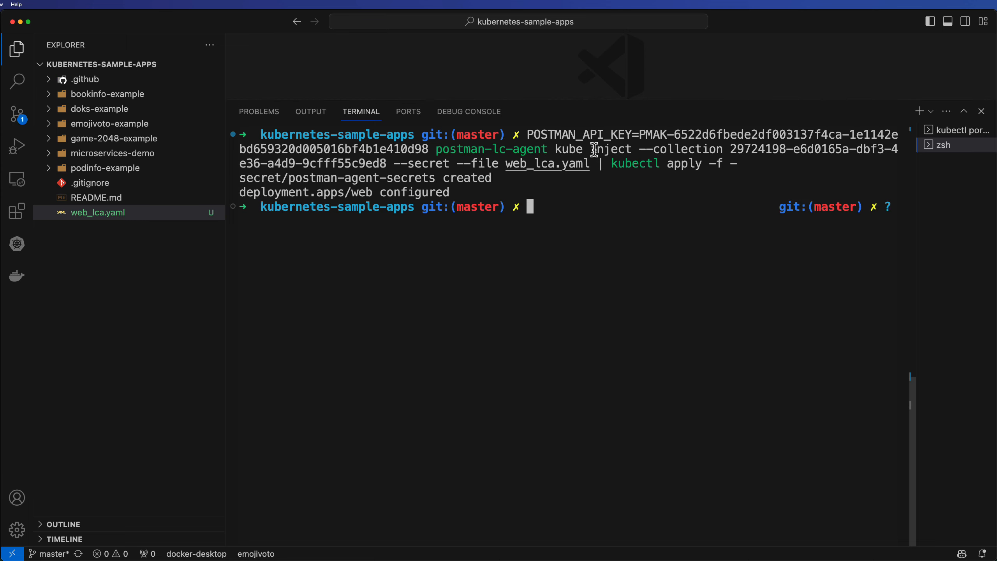
Rerun kubectl get deployments.apps -n emojivoto web -o yaml, saving the output to web_lca_after.yaml
key("ctrl+a")
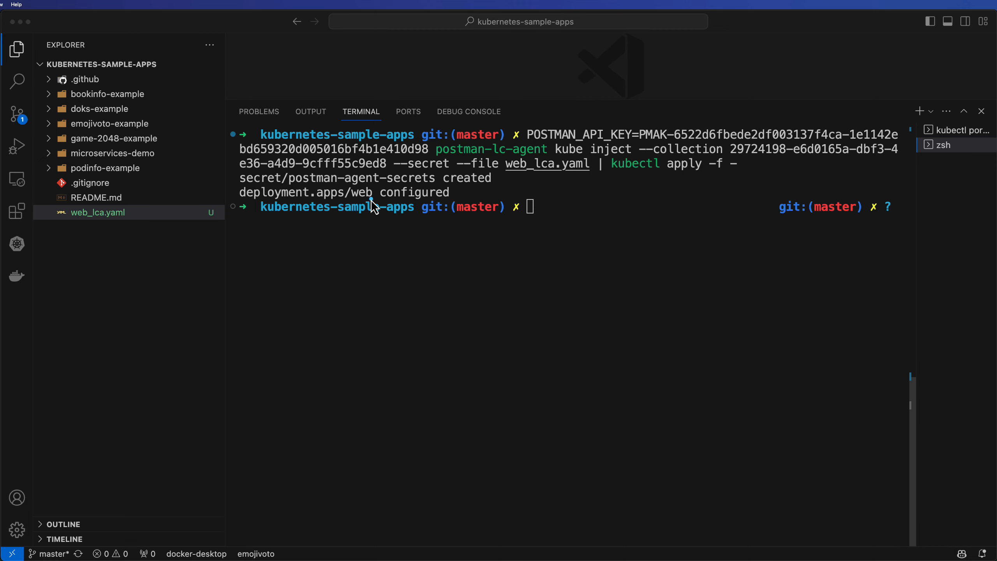
left_click(407, 196)
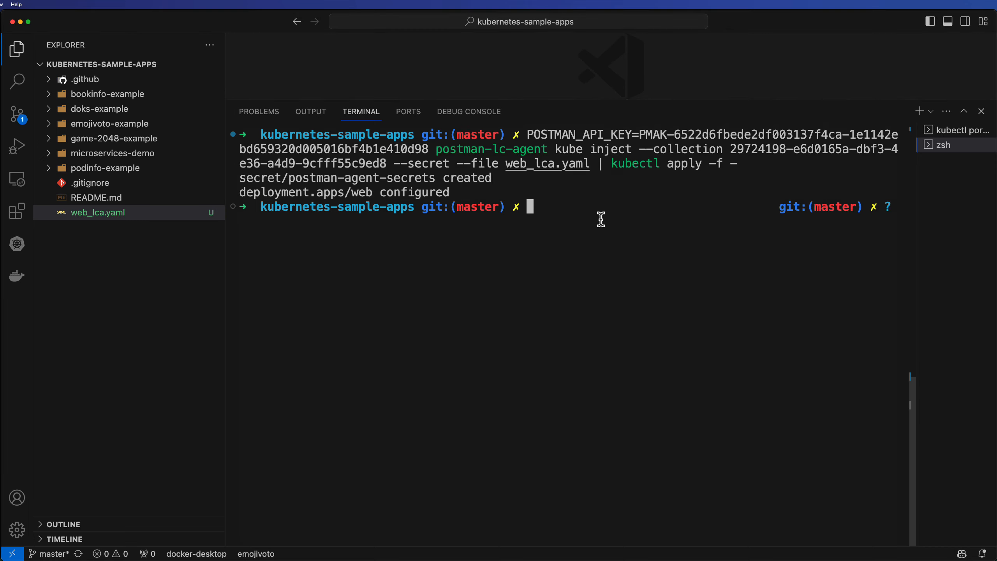
key("super+v")
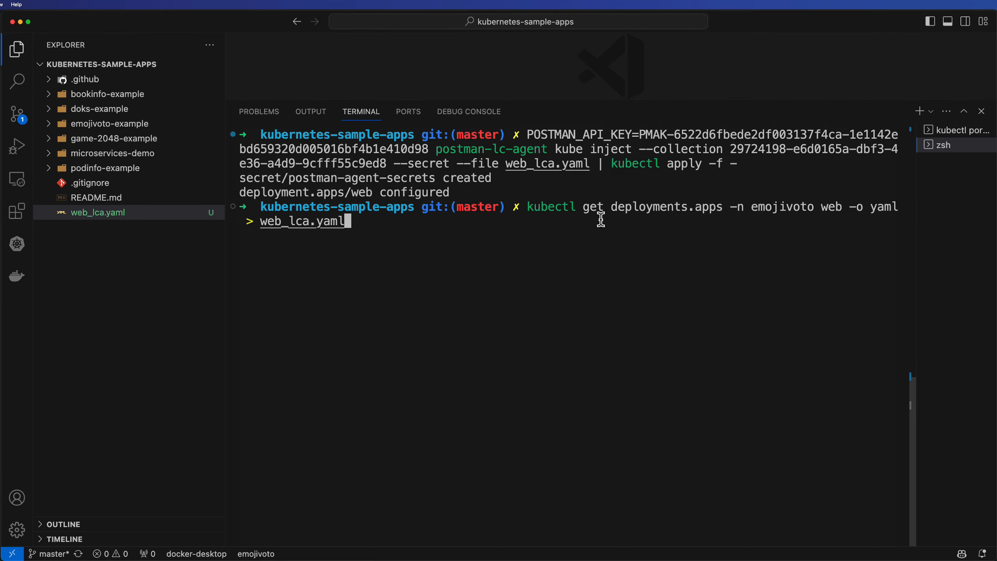
key("Left")
key("Left")
key("Left")
key("Left")
key("Left")
type("_after")
key("Return")
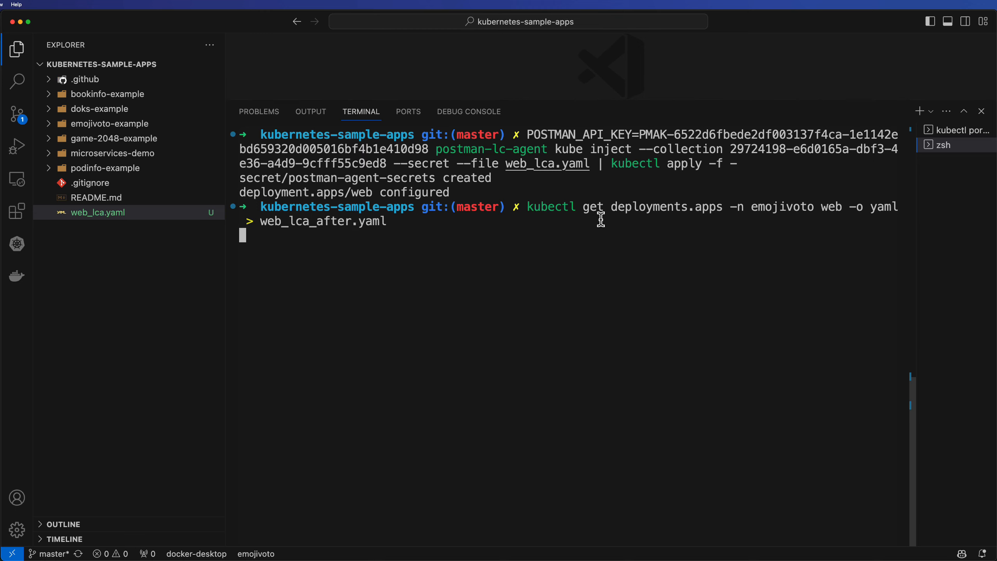
Open web_lca_after.yaml and review the injected Postman agent container, its POSTMAN_API_KEY secret reference and image, then close it
left_click(138, 213)
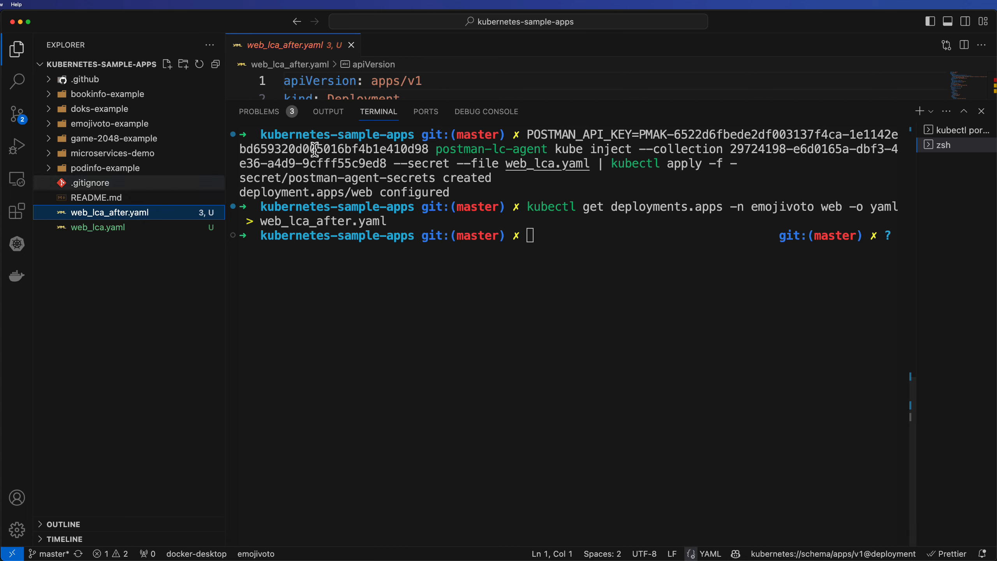
left_click_drag(601, 99, 554, 459)
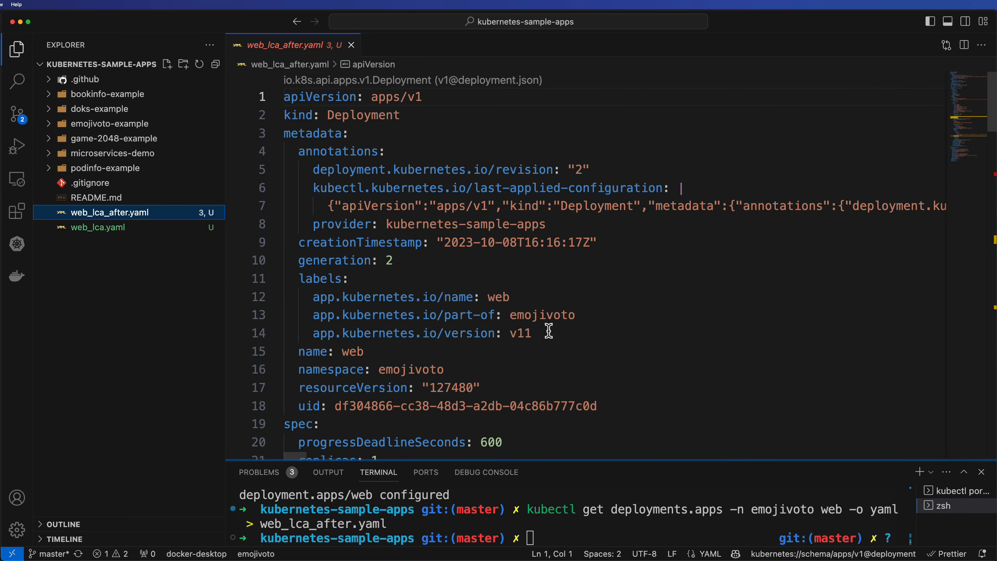
scroll(564, 241, "down", 9)
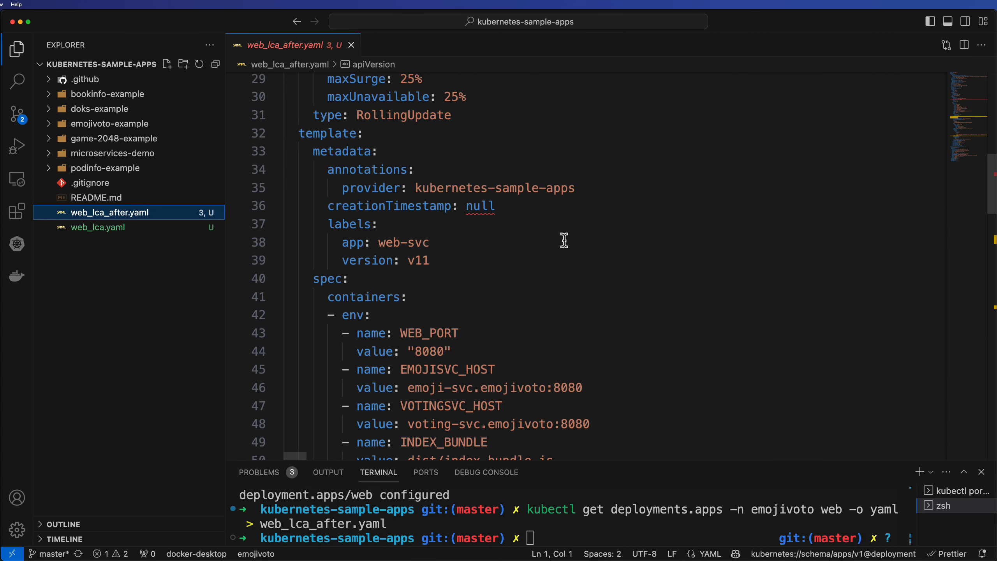
scroll(564, 241, "down", 3)
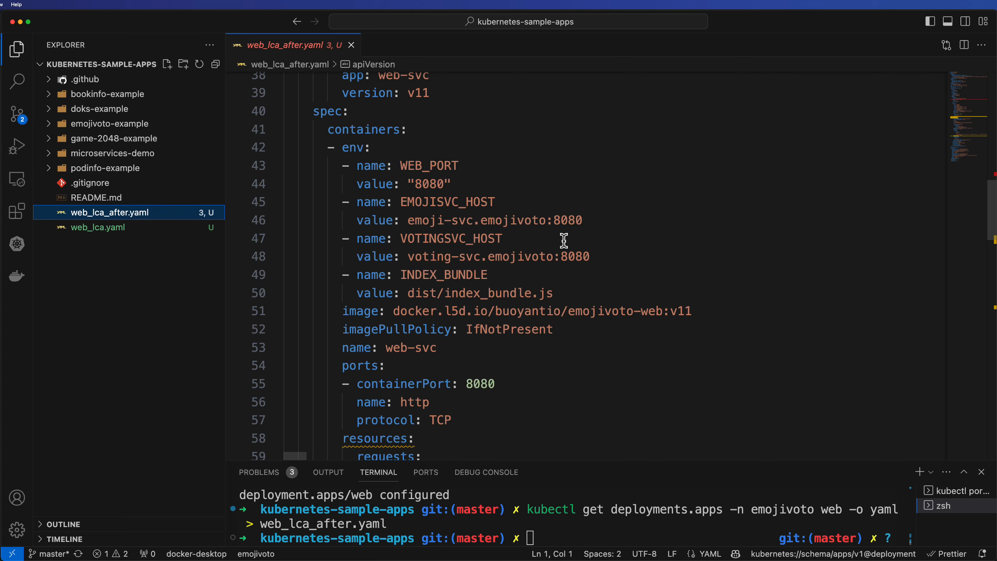
key("ctrl+a")
mouse_move(223, 141)
left_mouse_down()
mouse_move(272, 131)
mouse_move(269, 142)
left_mouse_up()
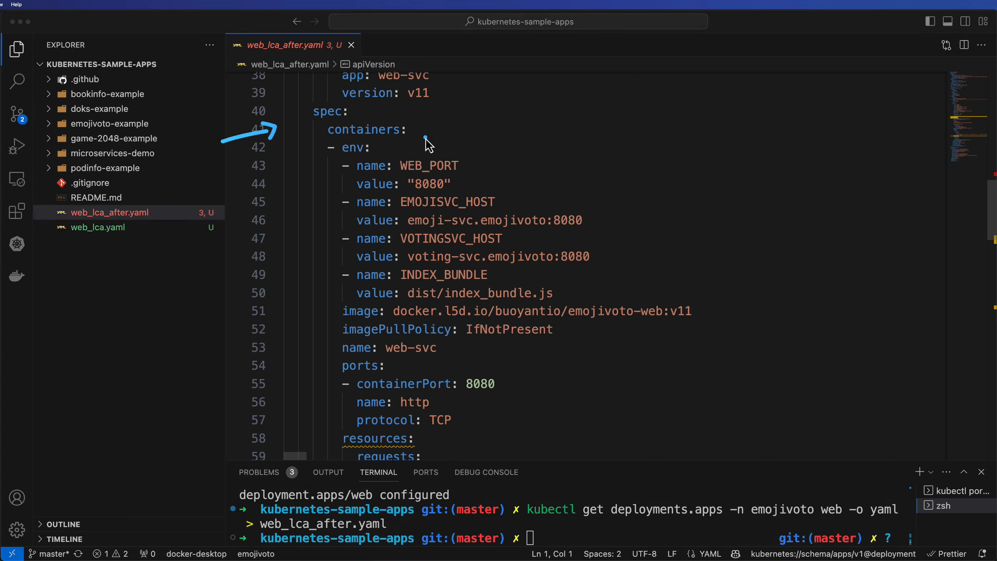
key("Escape")
scroll(431, 203, "down", 8)
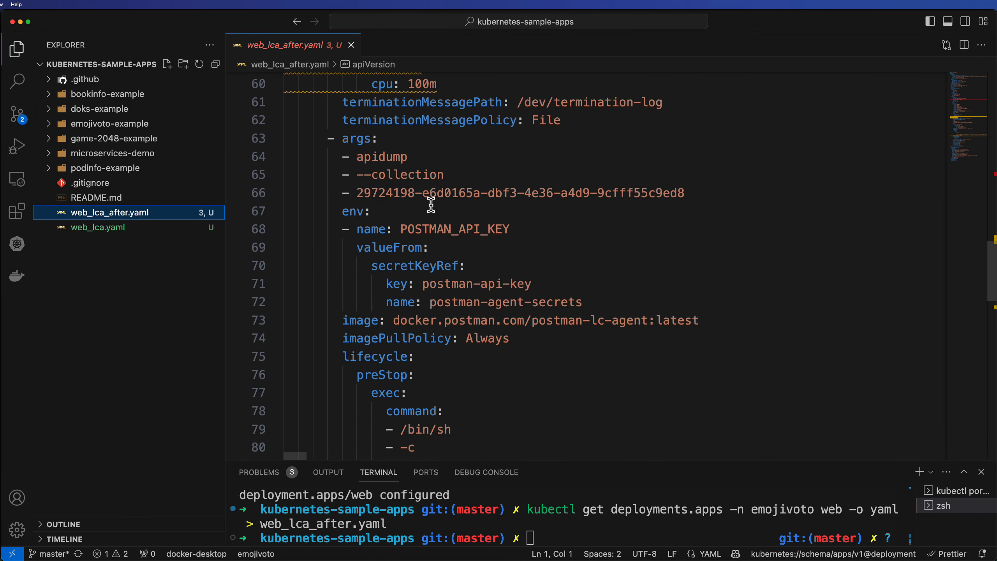
key("ctrl+shift+a")
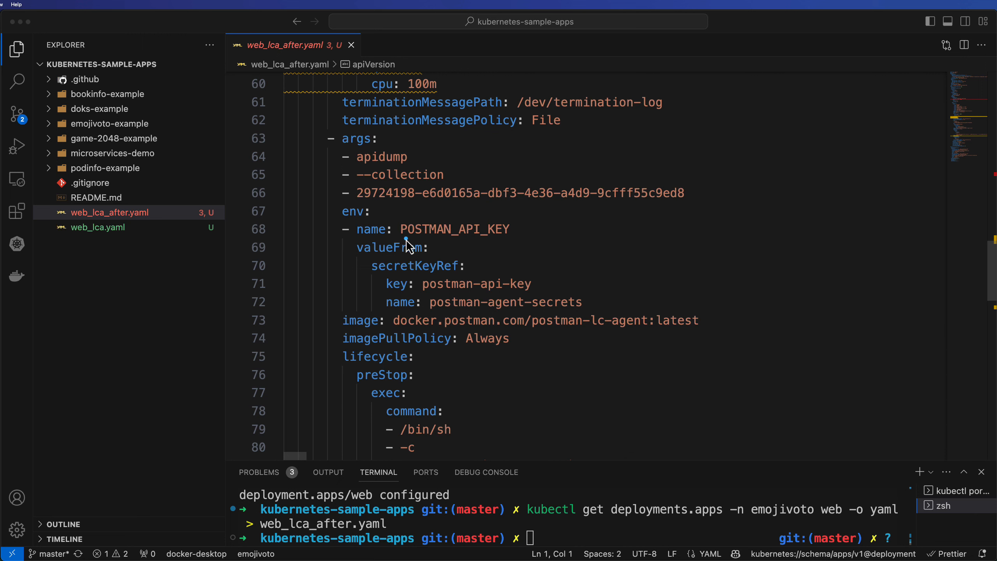
left_click_drag(405, 238, 517, 238)
left_click_drag(396, 327, 705, 326)
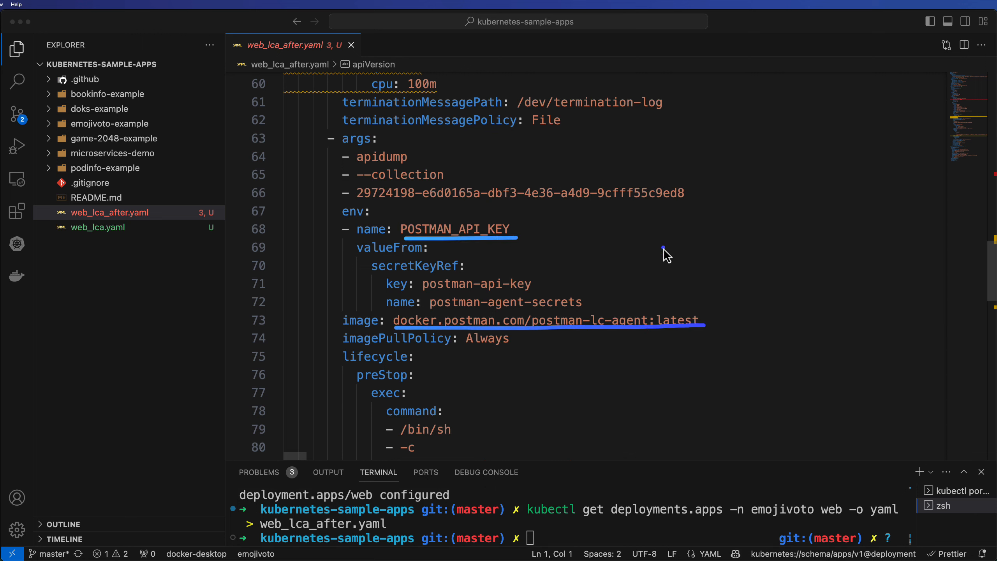
left_click_drag(664, 248, 605, 311)
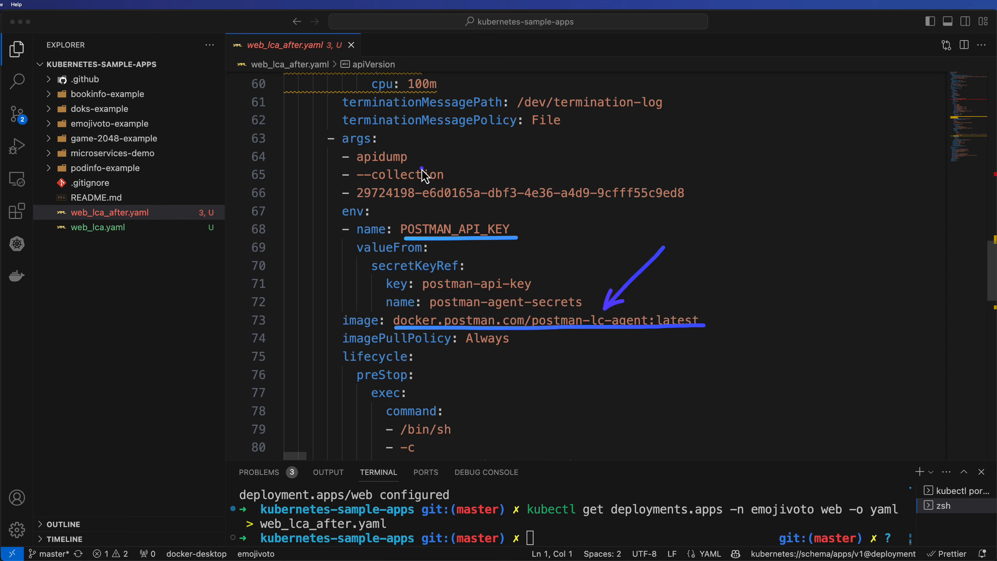
mouse_move(409, 160)
left_mouse_down()
mouse_move(453, 145)
mouse_move(486, 167)
left_mouse_up()
left_click_drag(358, 205, 673, 203)
left_click(623, 301)
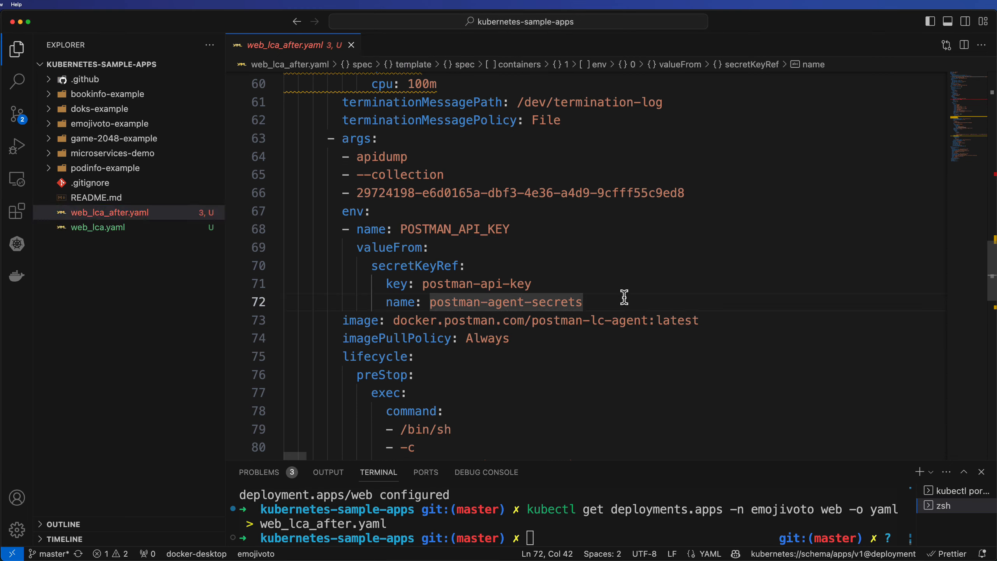
left_click(351, 45)
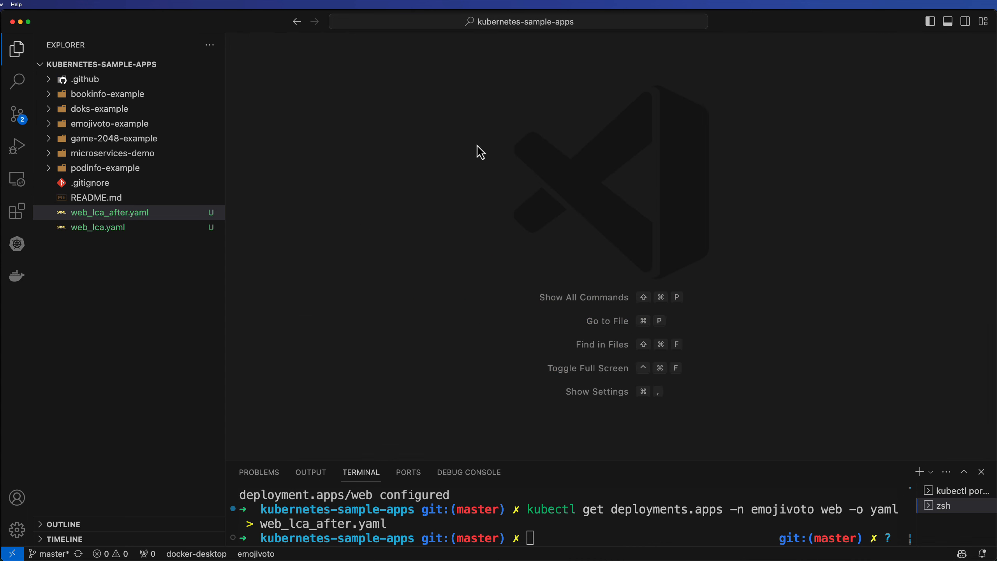
Open the Kubernetes cluster explorer and refresh it to inspect the emojivoto deployments and secrets
left_click_drag(612, 460, 581, 161)
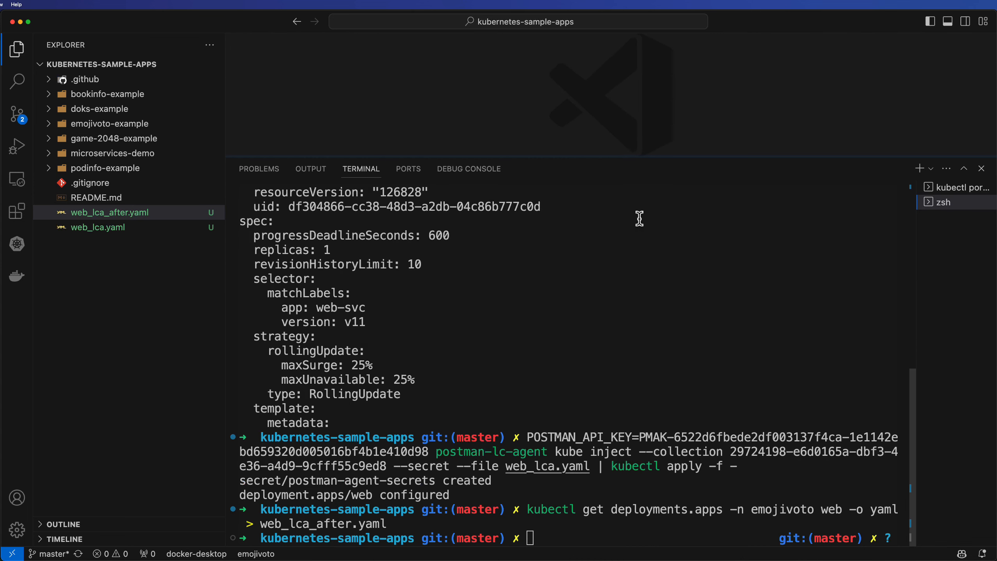
key("ctrl+l")
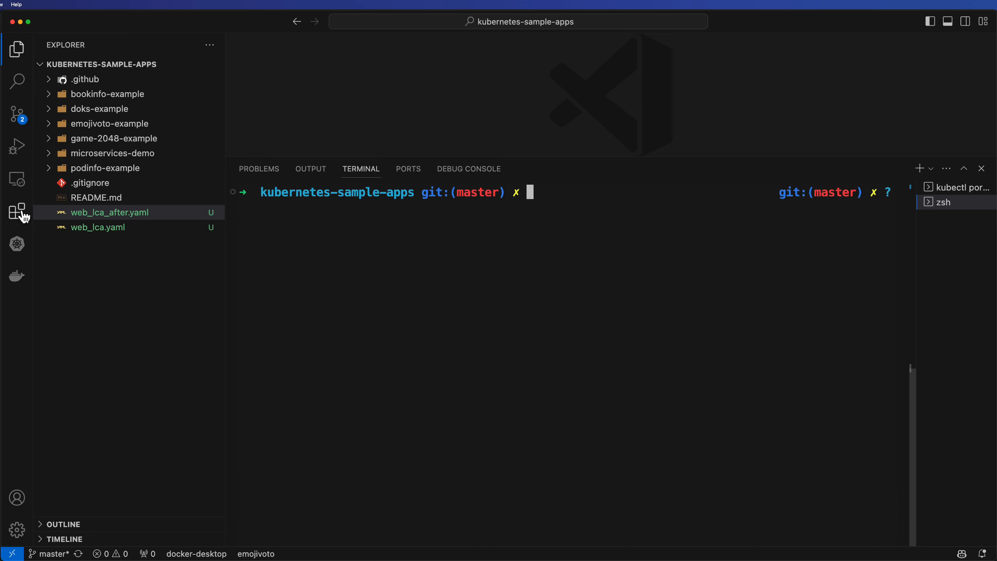
left_click(16, 244)
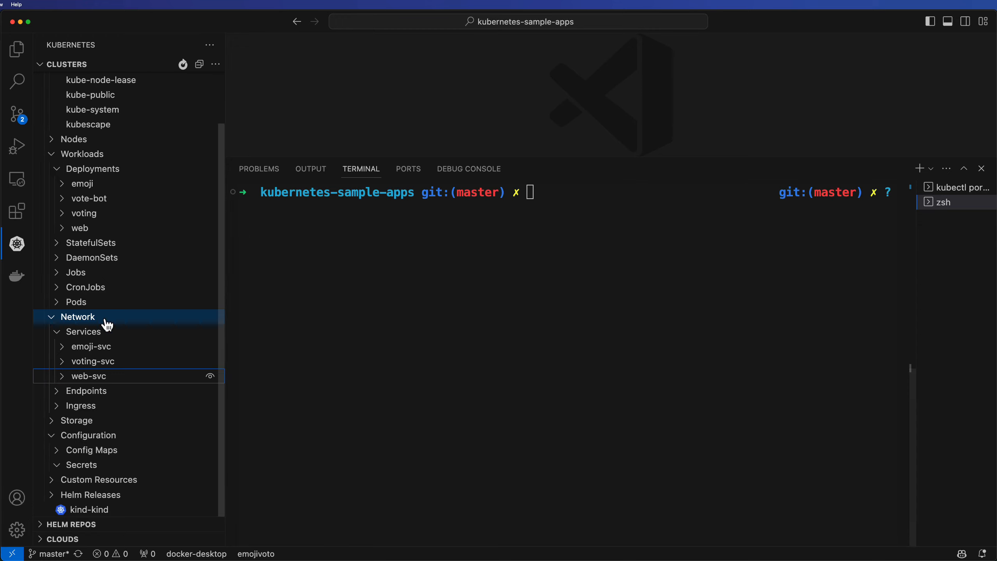
left_click(185, 66)
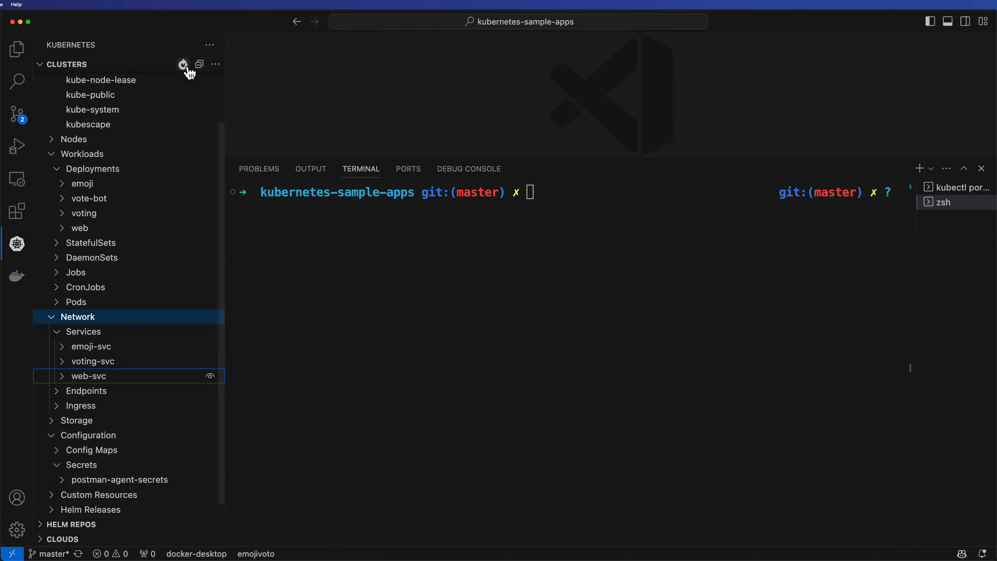
left_click(51, 321)
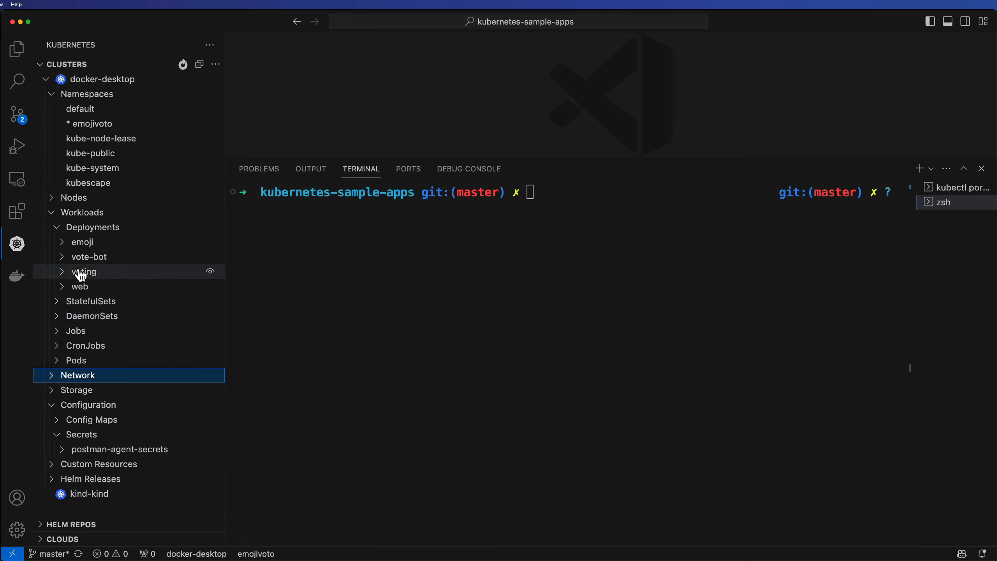
Expand the web deployment's pod and open a shell terminal in its postman-lc-agent container
left_click(63, 287)
left_click(68, 303)
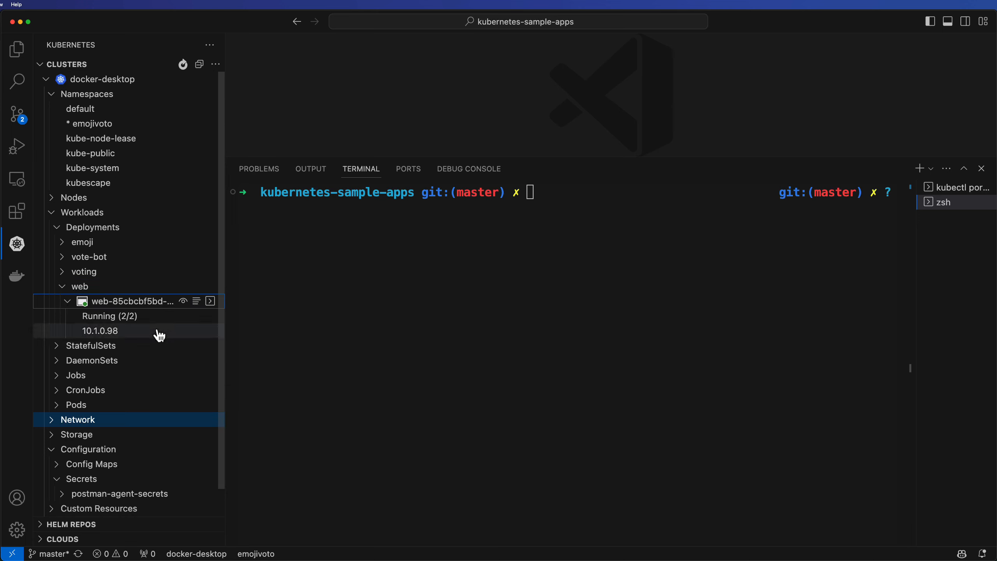
right_click(131, 303)
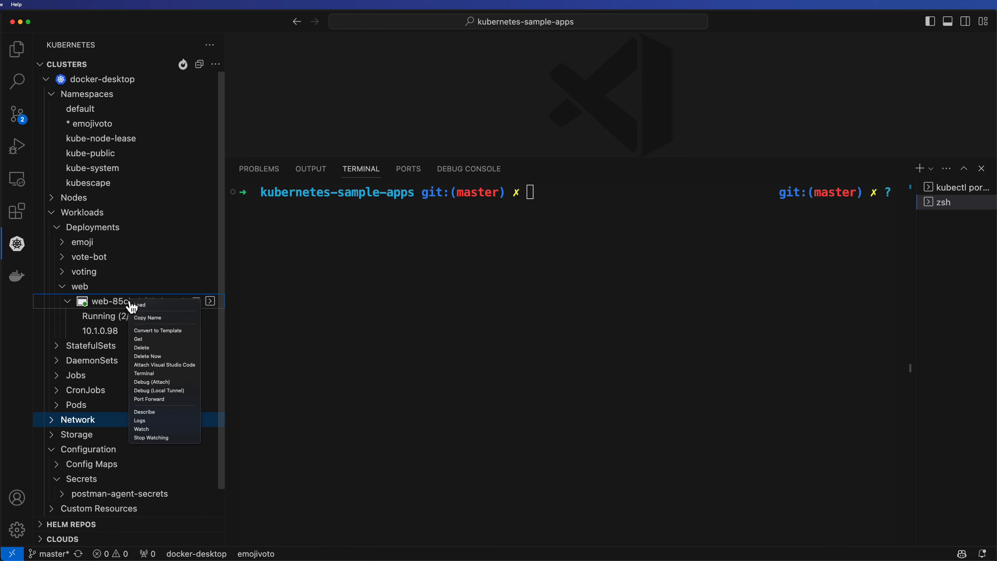
left_click(159, 374)
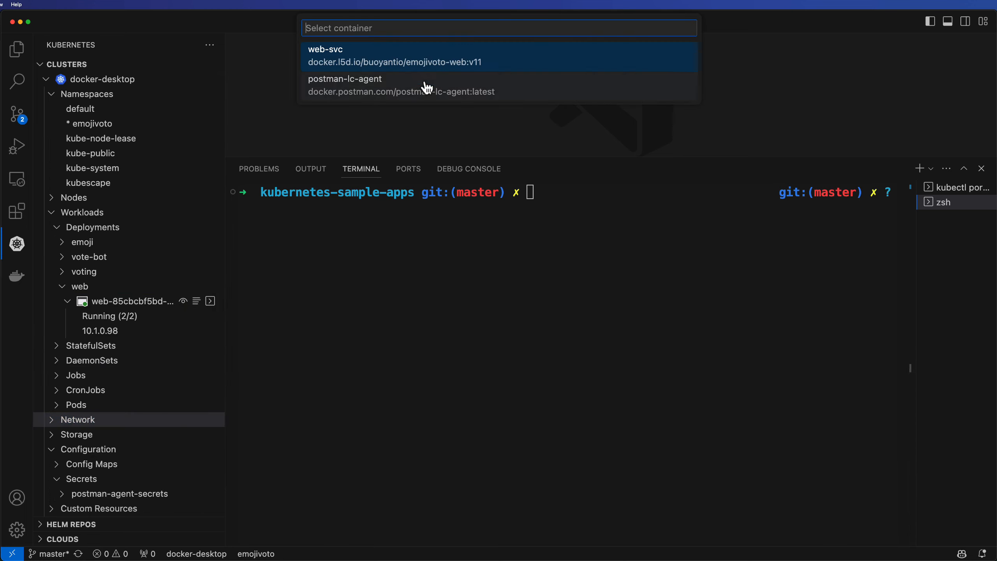
key("Escape")
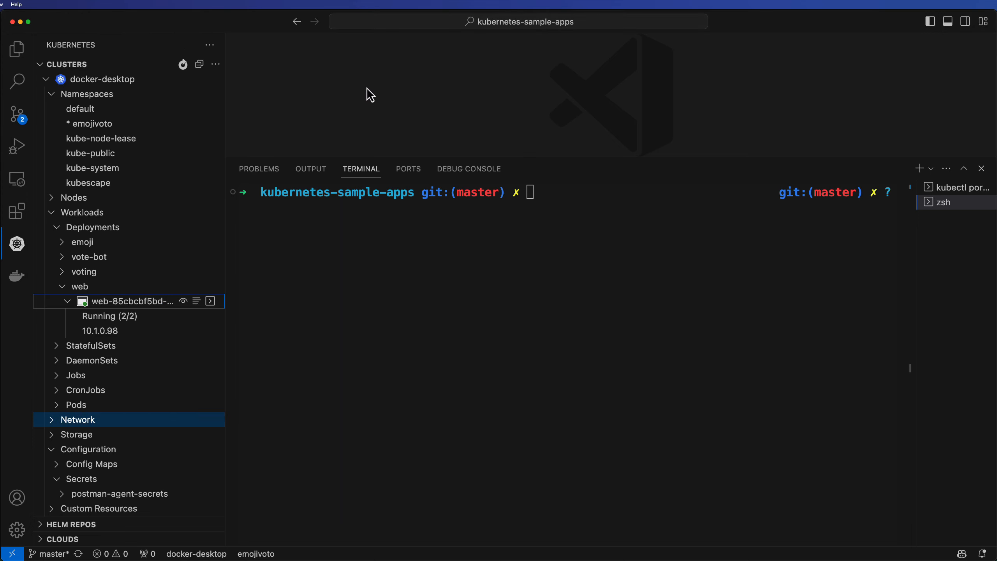
right_click(106, 301)
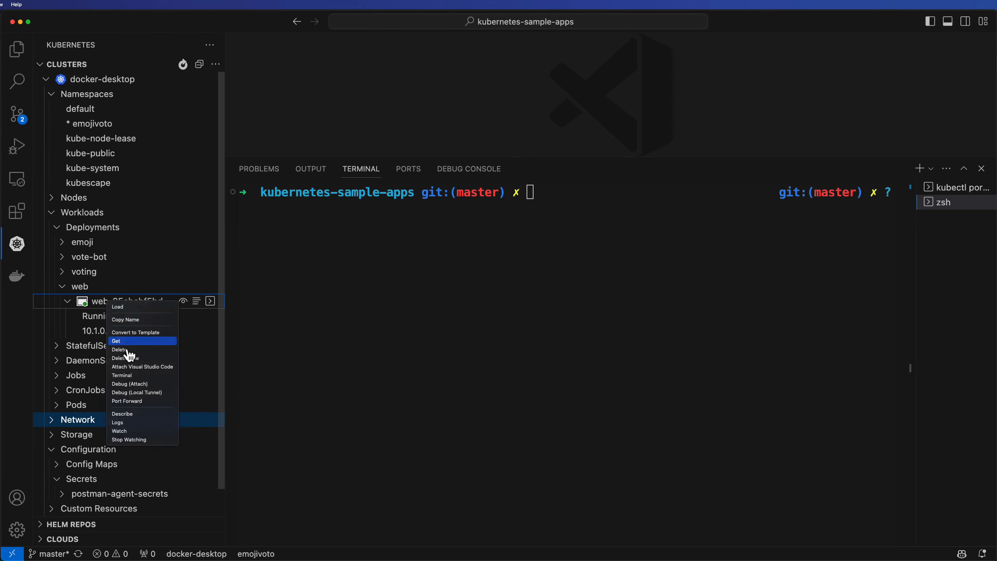
left_click(129, 376)
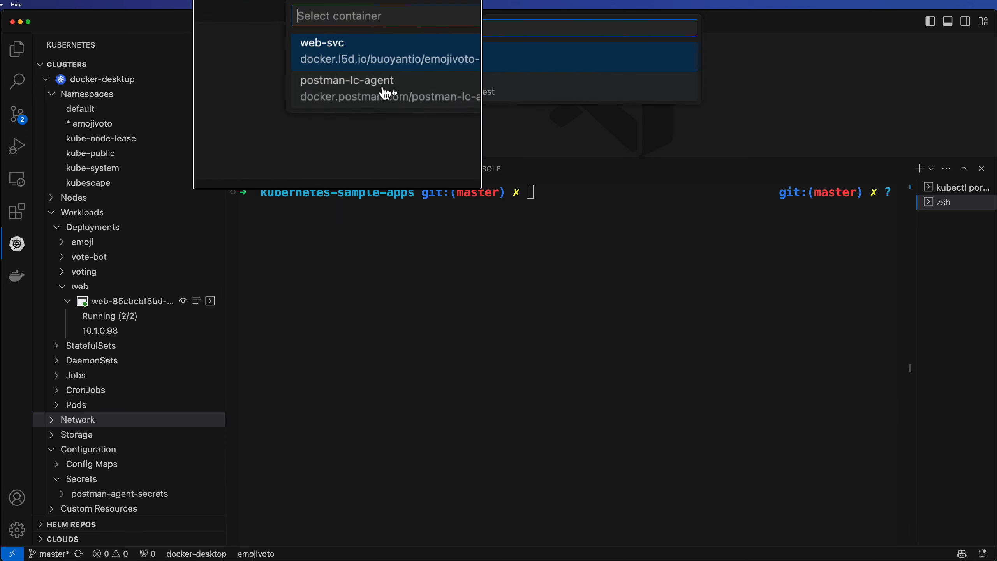
left_click(365, 86)
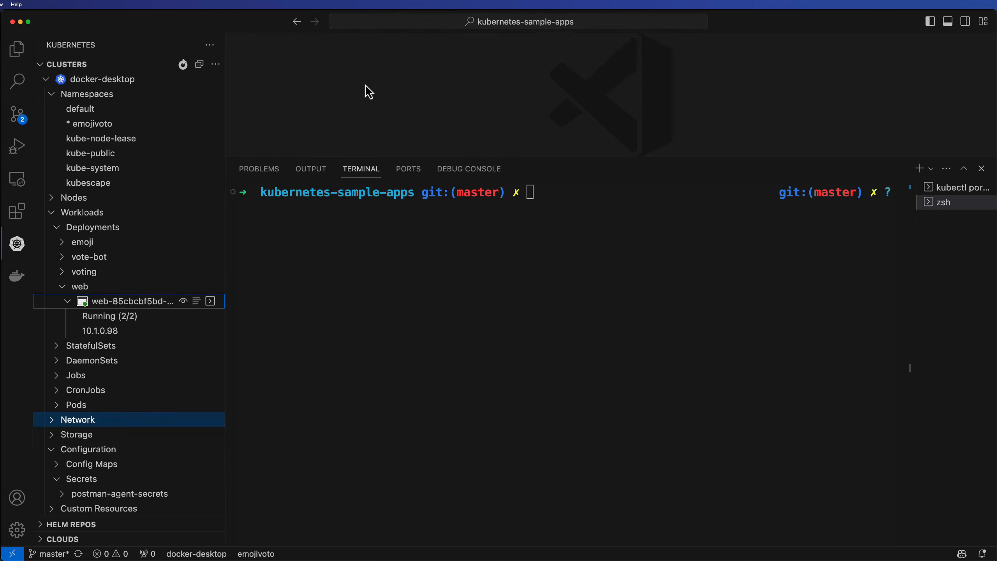
List the container's root directory with ls
type("ls")
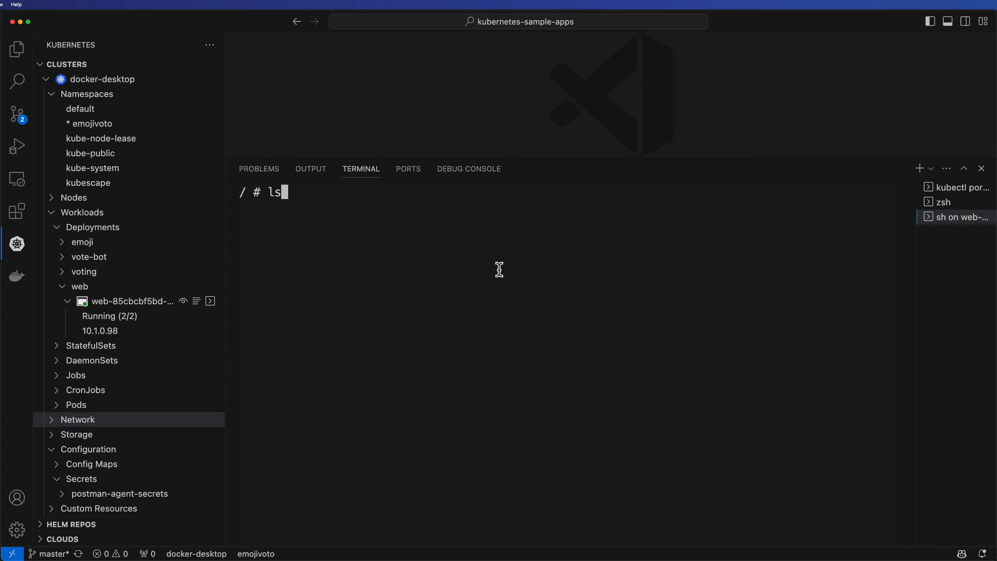
key("Return")
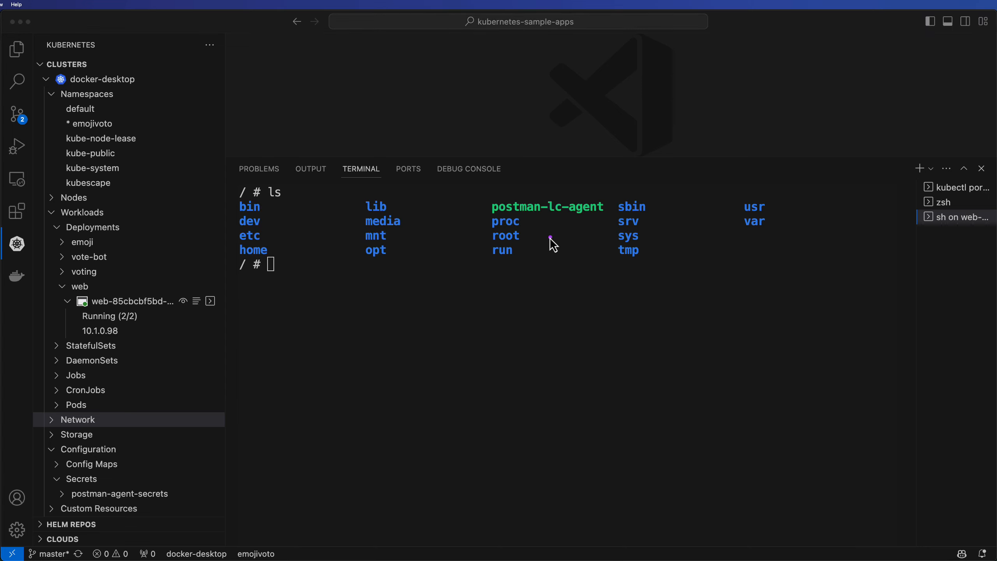
left_click_drag(491, 215, 605, 216)
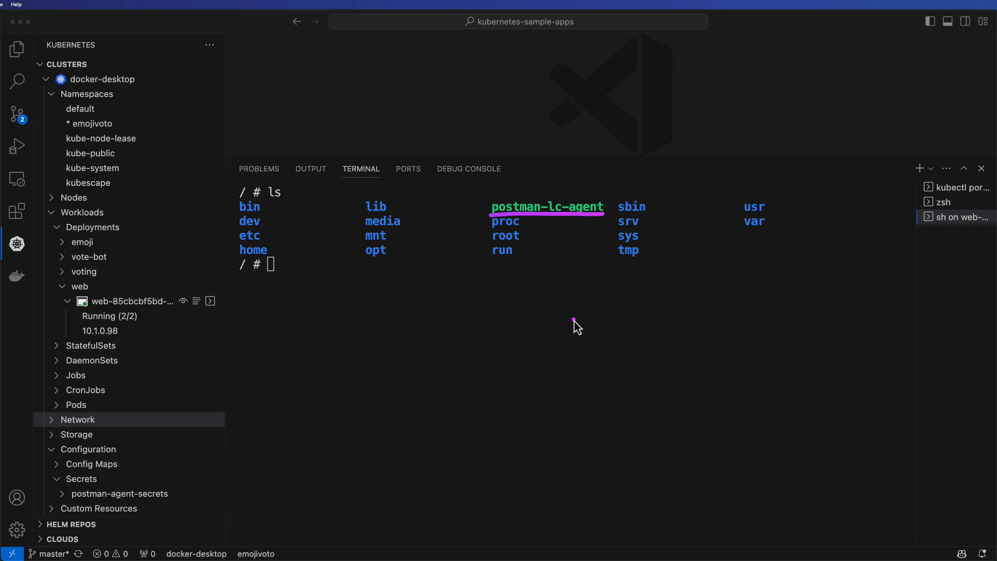
key("Escape")
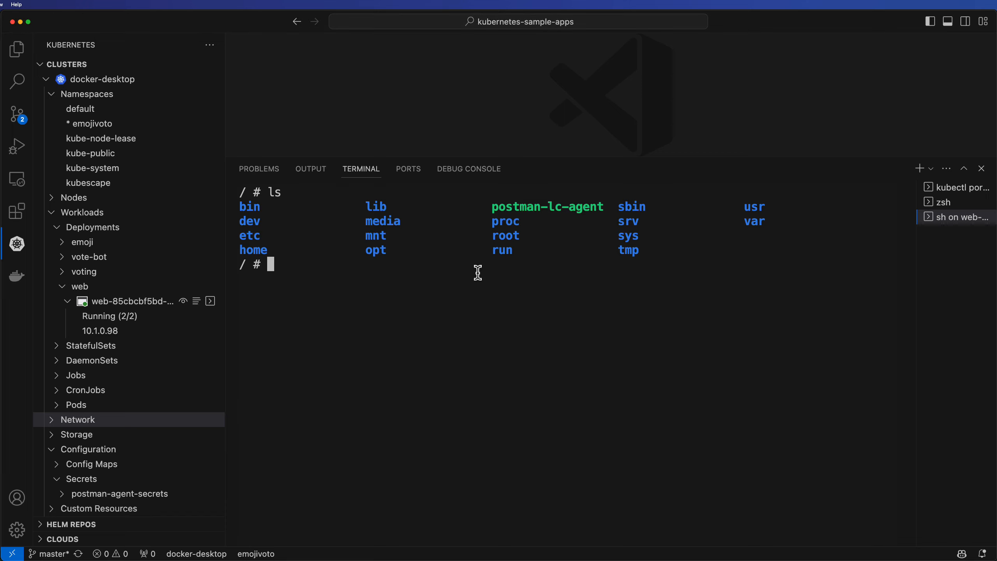
List the container's running processes with ps, then exit the container shell
type("ps")
key("Return")
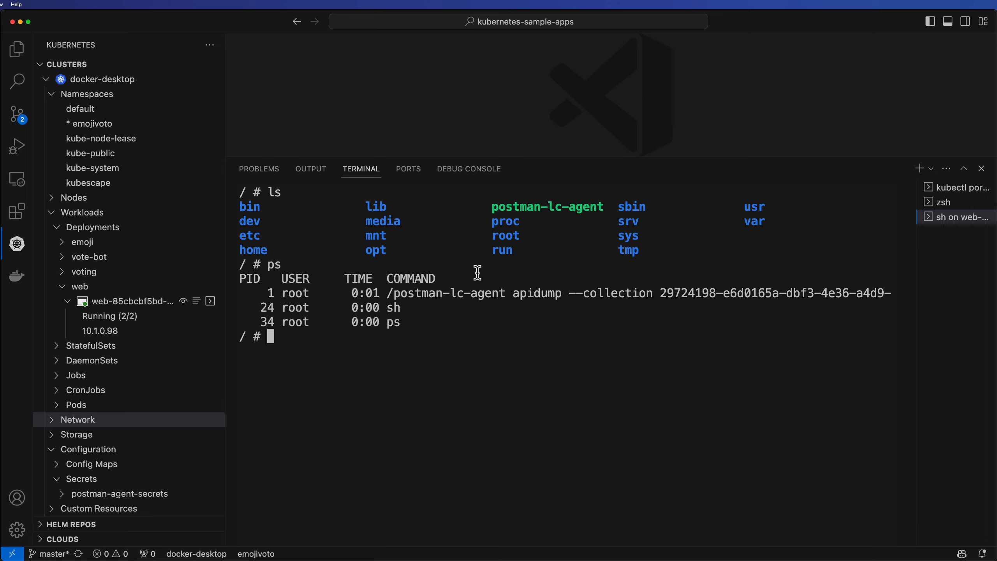
key("ctrl+a")
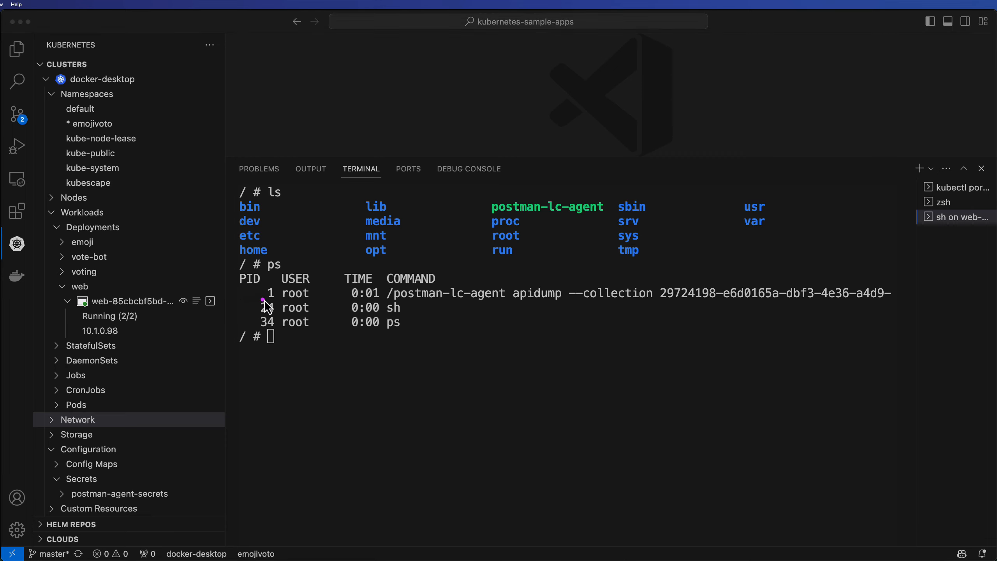
left_click_drag(266, 299, 314, 301)
mouse_move(393, 303)
left_mouse_down()
mouse_move(501, 304)
mouse_move(550, 278)
mouse_move(566, 254)
mouse_move(542, 287)
mouse_move(557, 285)
left_mouse_up()
left_click_drag(629, 263, 614, 286)
left_click_drag(614, 286, 880, 306)
key("Escape")
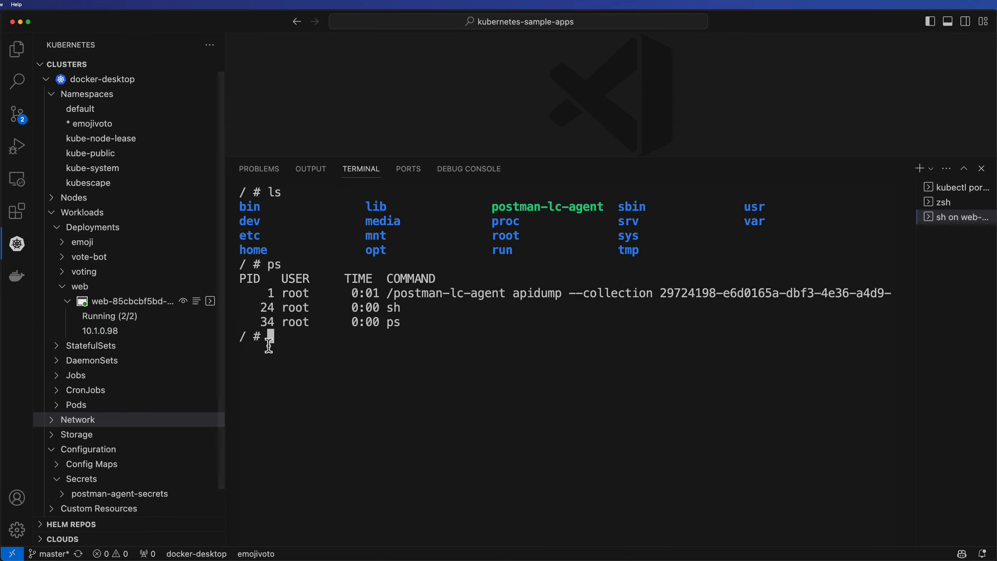
type("exit")
key("Return")
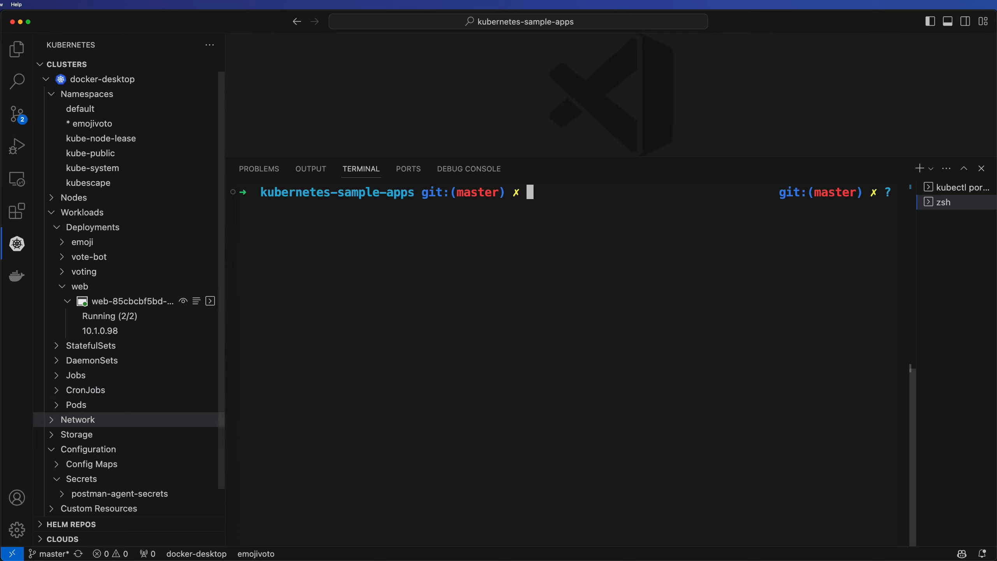
key("super+Tab")
left_click(596, 204)
type("ab -n 100 -t 60 -c 5 http://localhost:8080/")
key("Return")
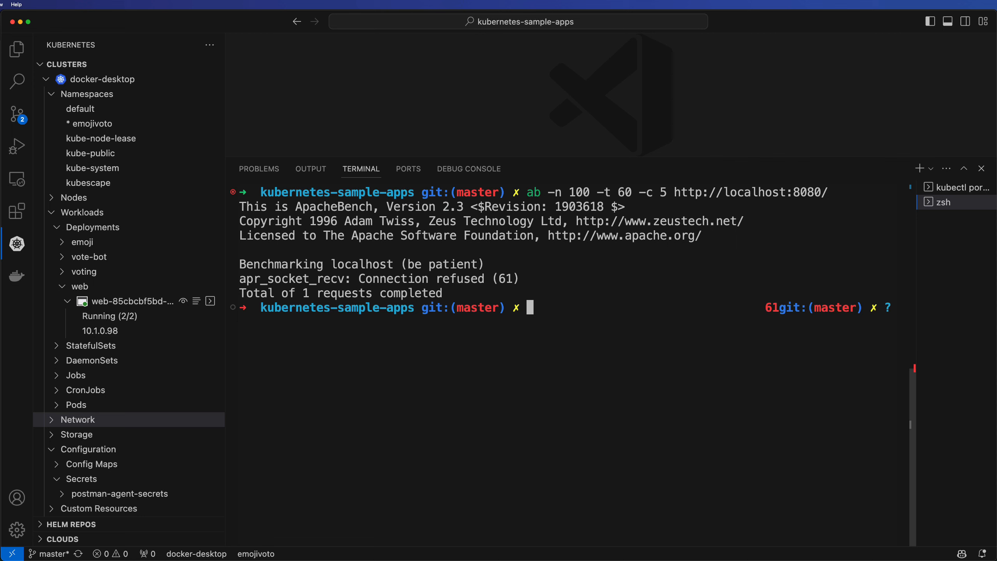
Reload the localhost:8080 leaderboard page in the browser and check the port-forward terminal
key("super+Tab")
key("super+r")
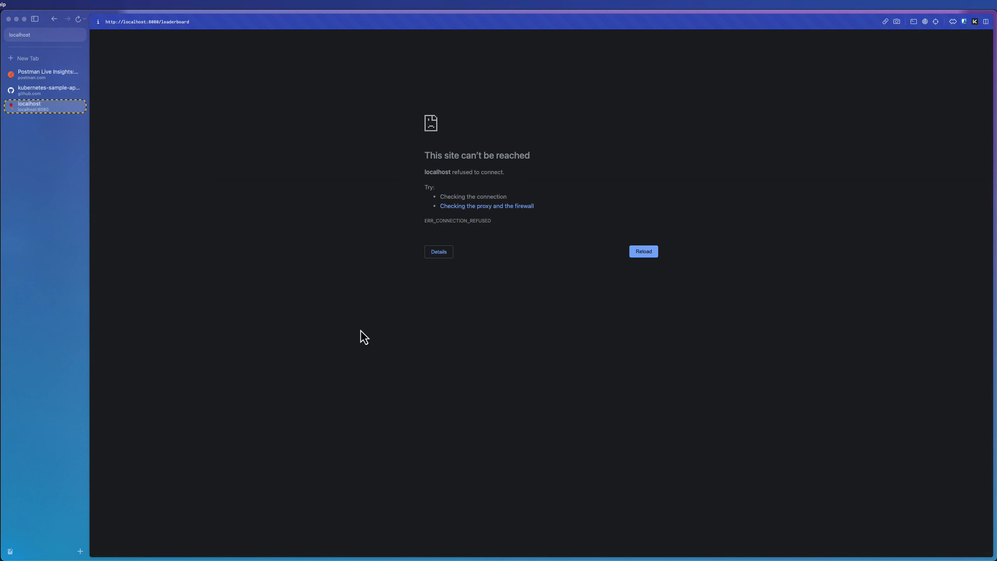
key("super+Tab")
left_click(958, 187)
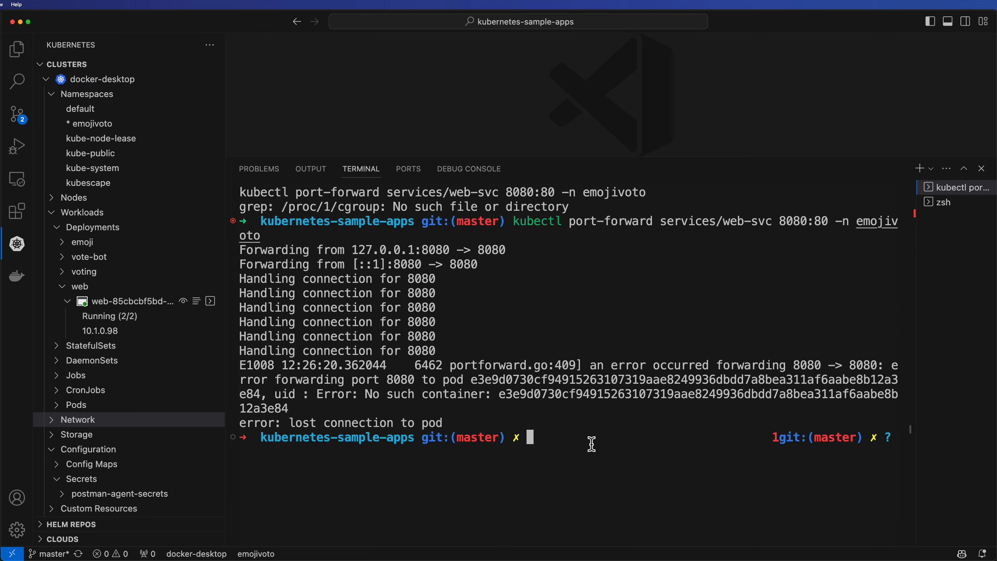
Port-forward the web-svc service with mapping 8080:80 and reload the leaderboard page in the browser
left_click(59, 420)
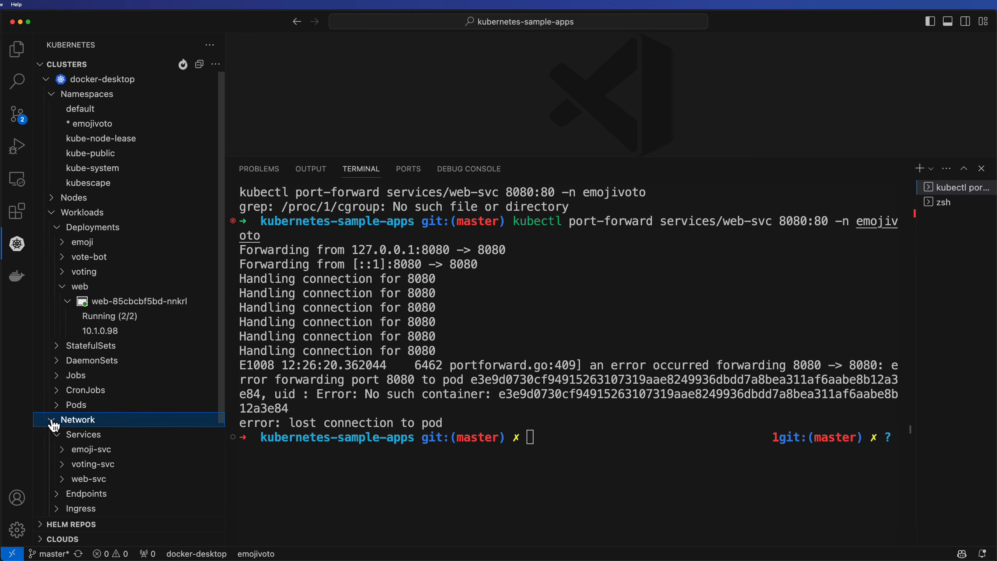
scroll(107, 407, "down", 3)
right_click(91, 363)
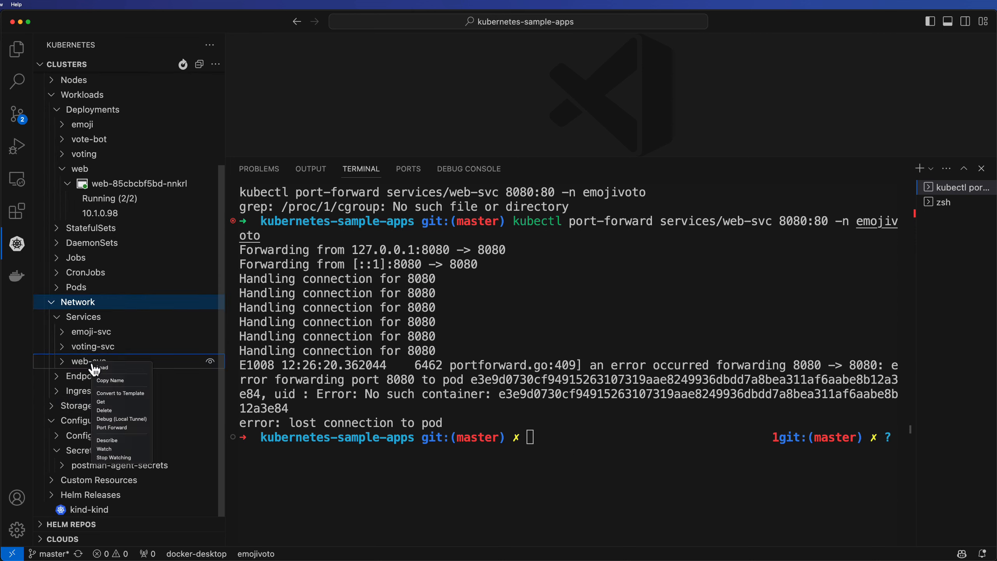
left_click(118, 428)
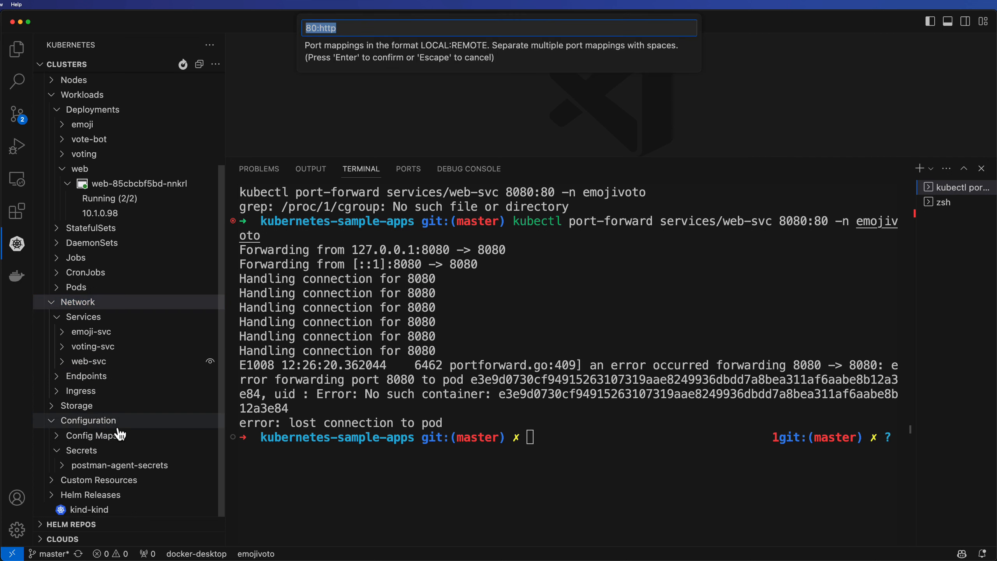
type("8080:")
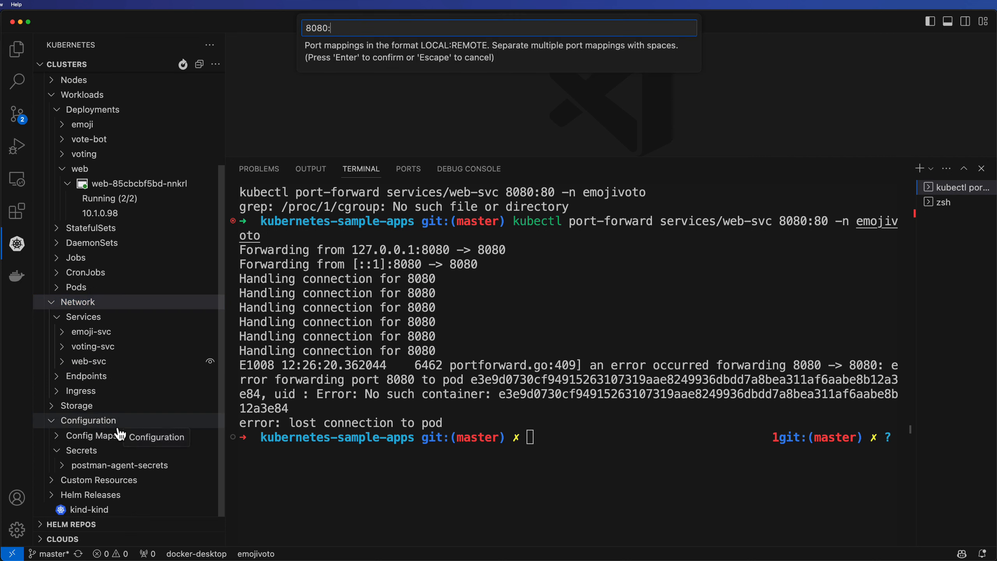
type("80")
key("Return")
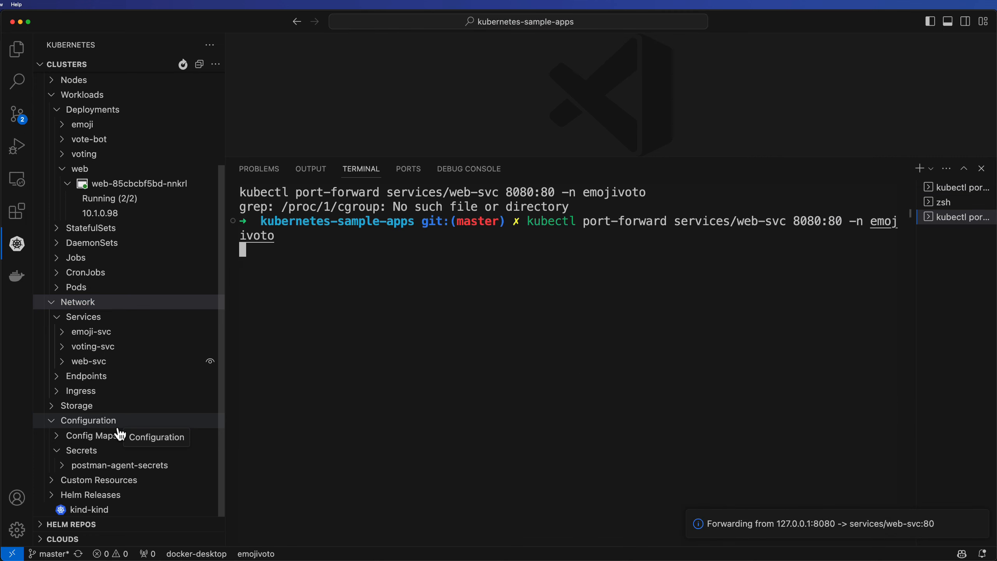
key("super+Tab")
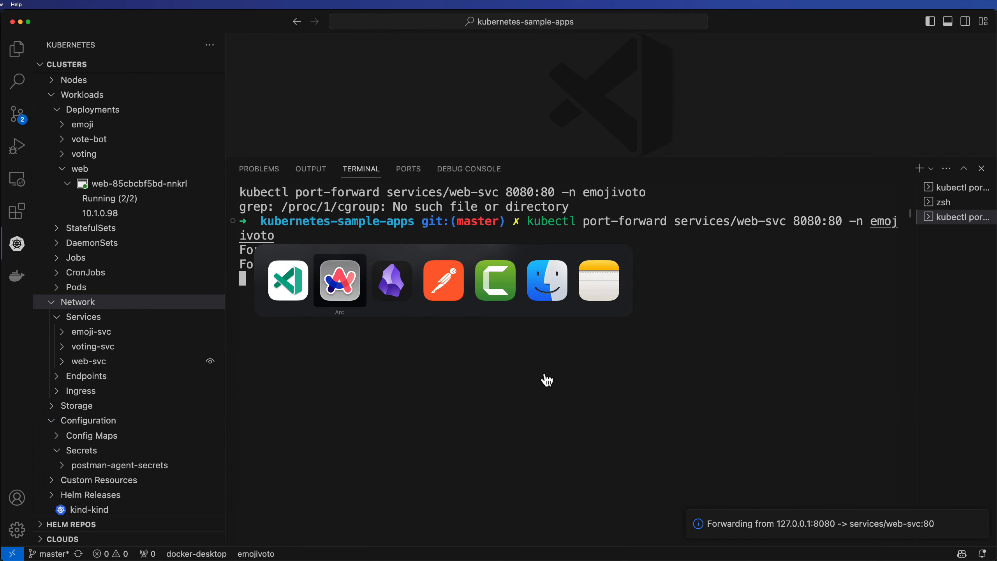
key("super+r")
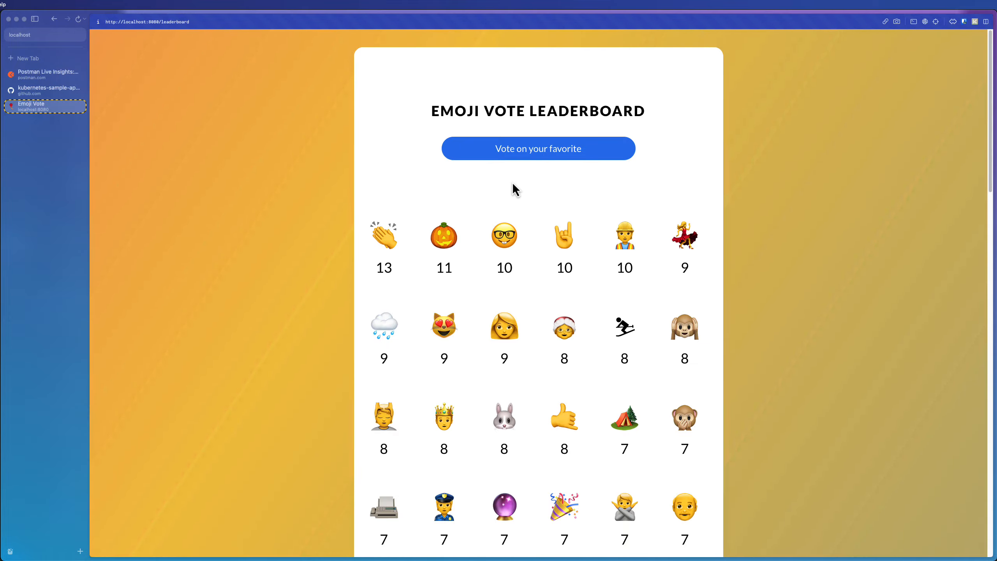
key("super+Tab")
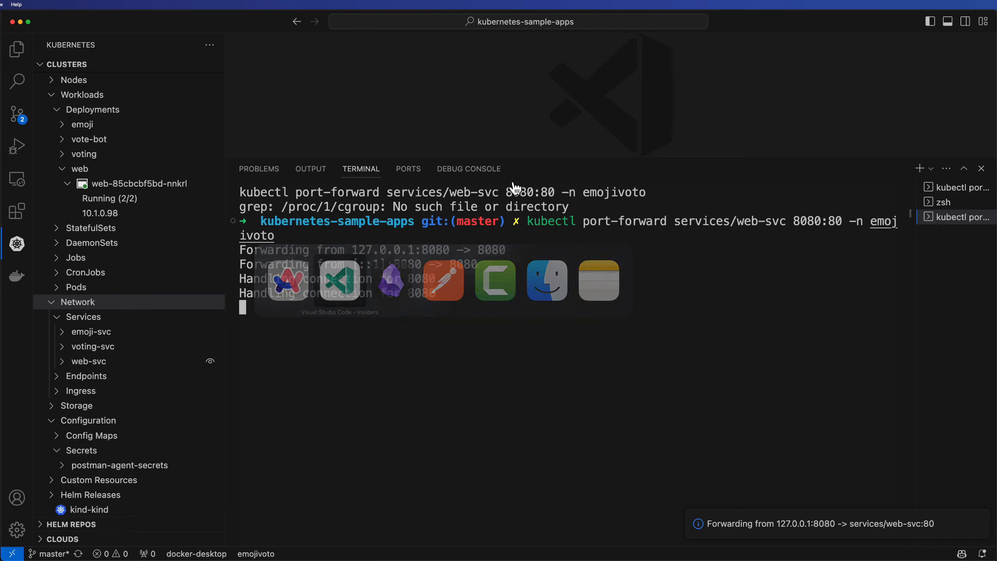
left_click(946, 203)
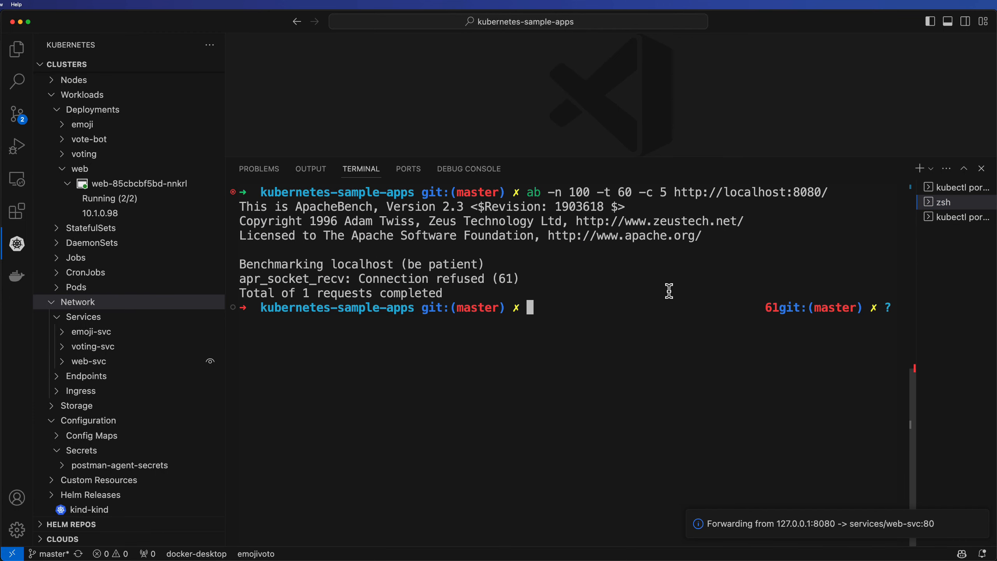
key("Up")
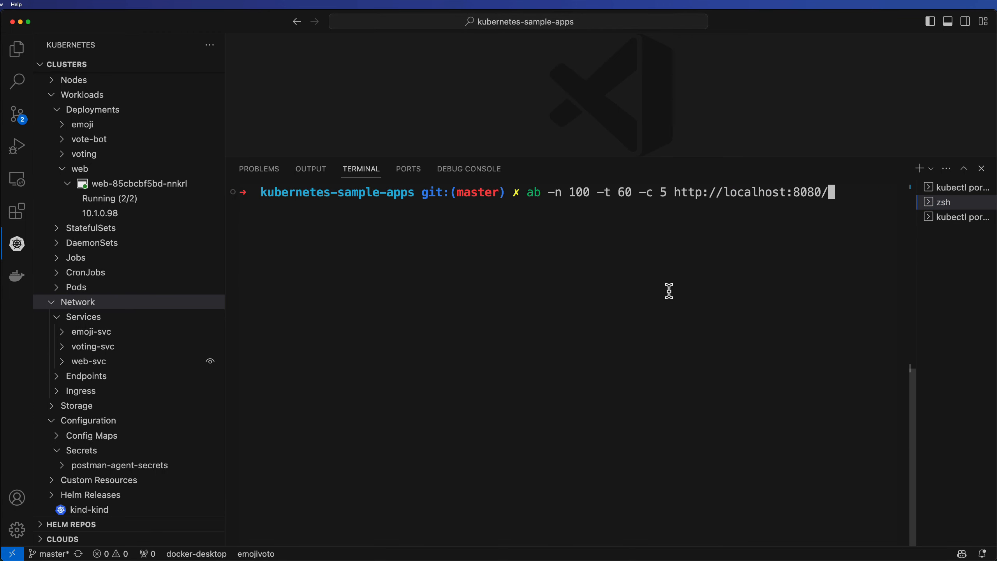
key("Return")
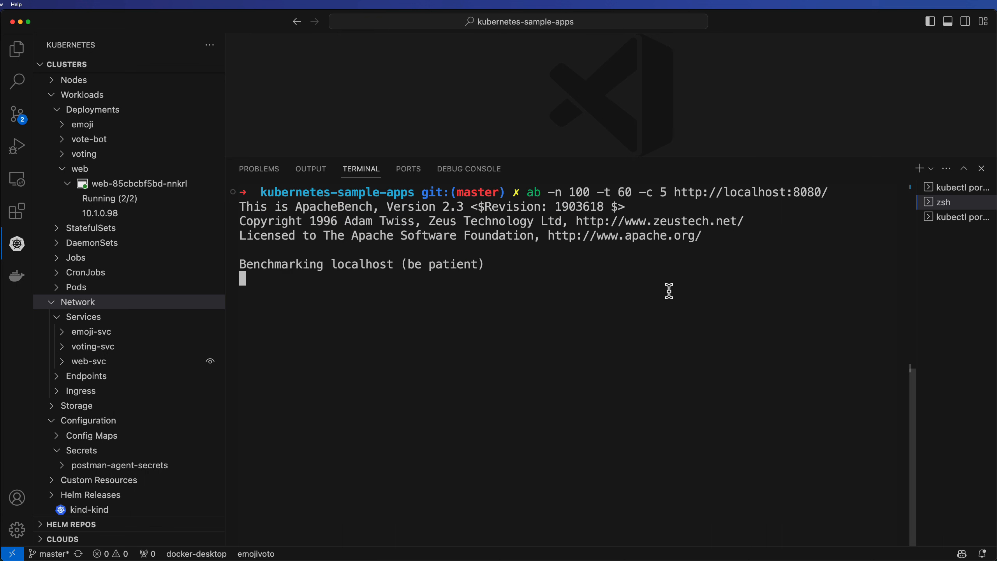
left_click(1, 448)
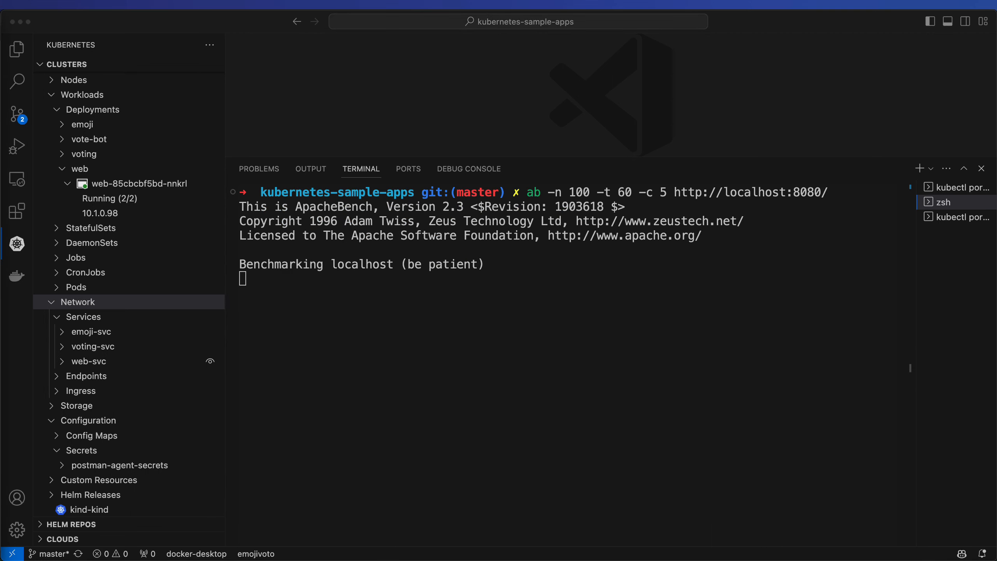
right_click(938, 208)
left_click(947, 212)
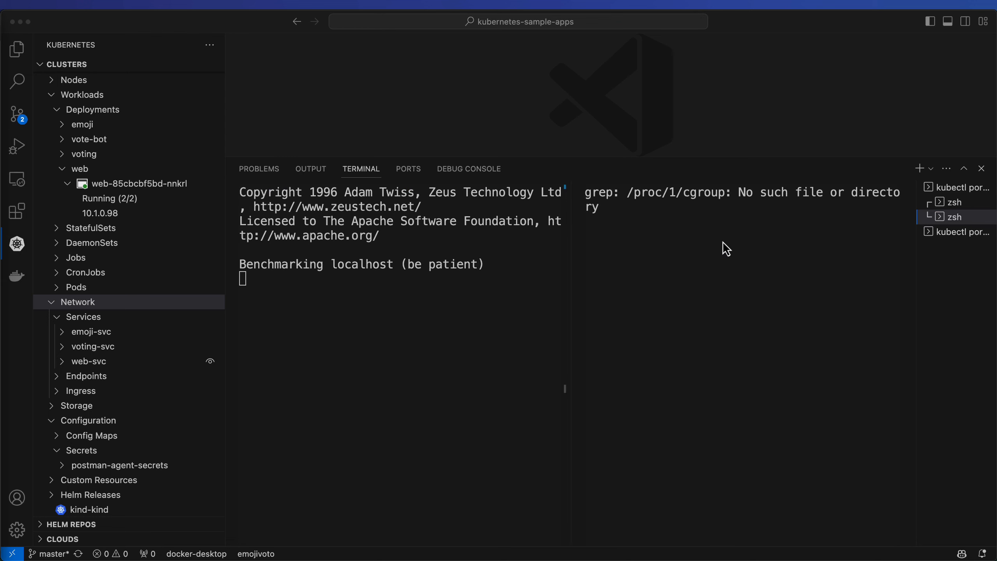
type("ab -n 100 -t 60 -c 5 http://localhost:8080/leaderboard")
key("Return")
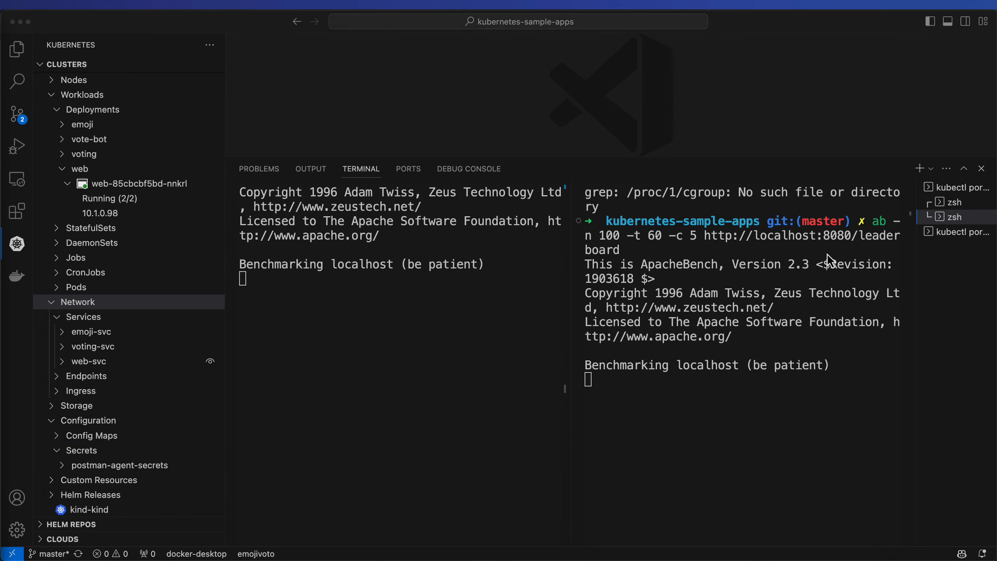
Split the terminal again and run another ApacheBench load test against localhost:8080 in the third pane
right_click(956, 220)
left_click(968, 225)
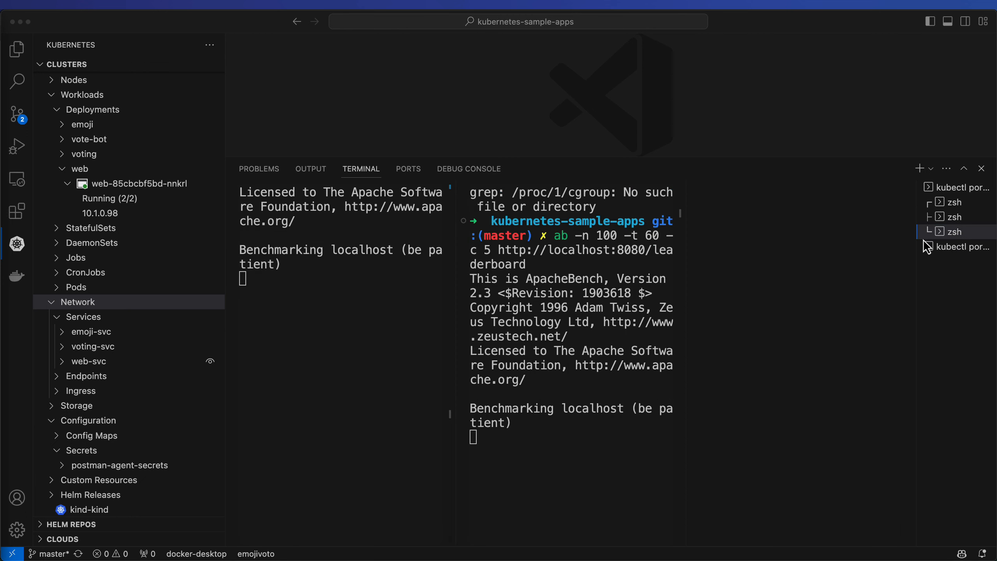
left_click(794, 235)
type("ab -n 100 -t 60 -c 5 http://localhost:8080/api/vote\\?choice\\=:stuck_out_tongue_winking_eye:")
key("Return")
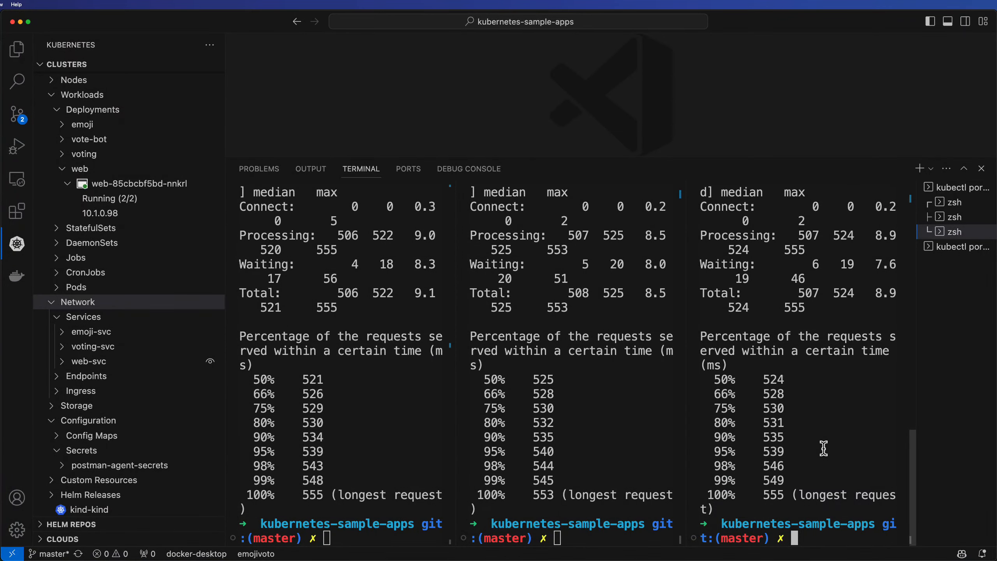
left_click(388, 426)
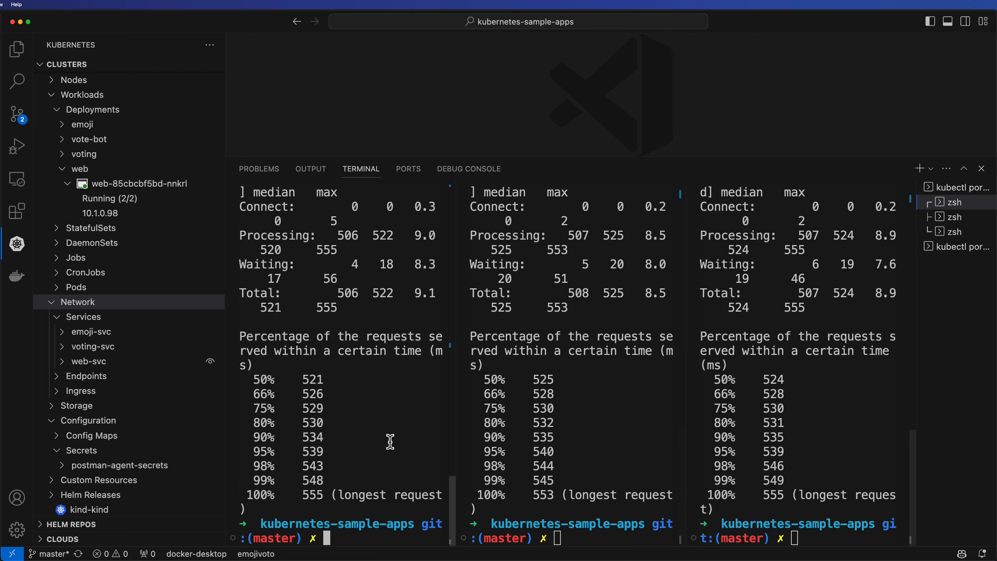
Close the three zsh terminal panes used for the load tests, leaving the port-forward terminal
left_click(984, 232)
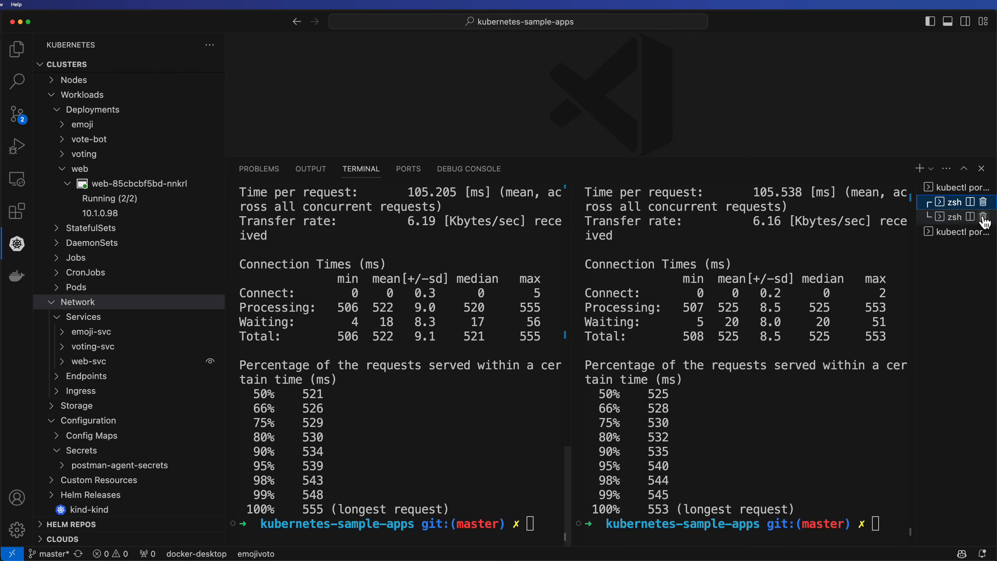
left_click(984, 217)
left_click(984, 202)
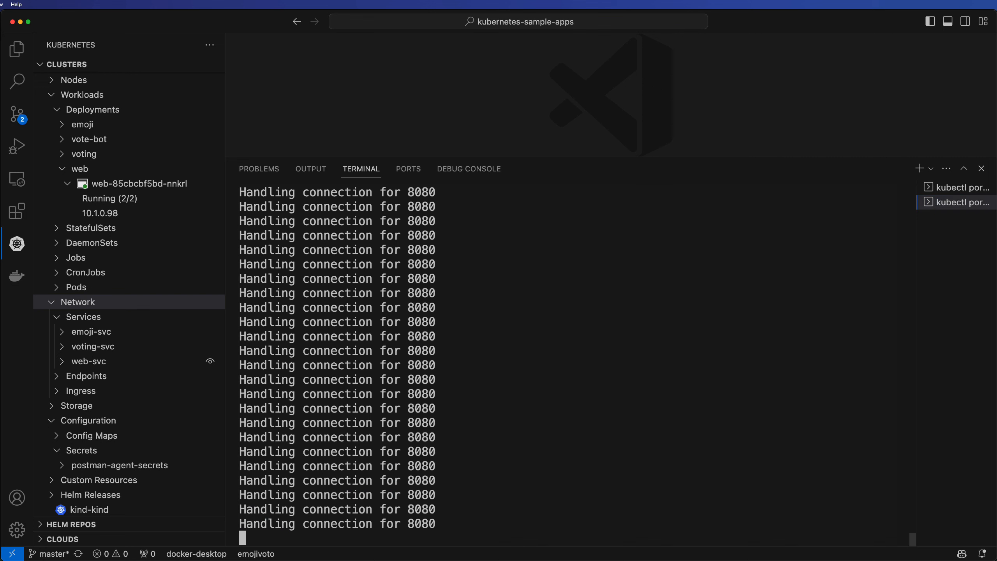
Switch to Postman and open the /api/list request in the web-svc.emojivoto:80 service folder of the LCA Demo collection
key("super+Tab")
scroll(843, 340, "down", 3)
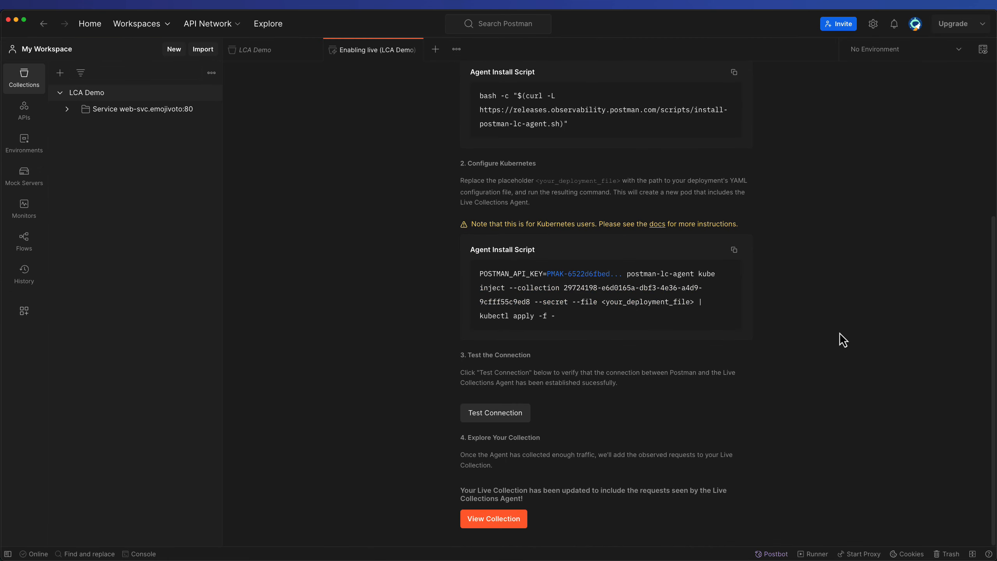
key("ctrl+a")
mouse_move(311, 385)
left_mouse_down()
mouse_move(450, 359)
mouse_move(441, 375)
left_mouse_up()
key("Escape")
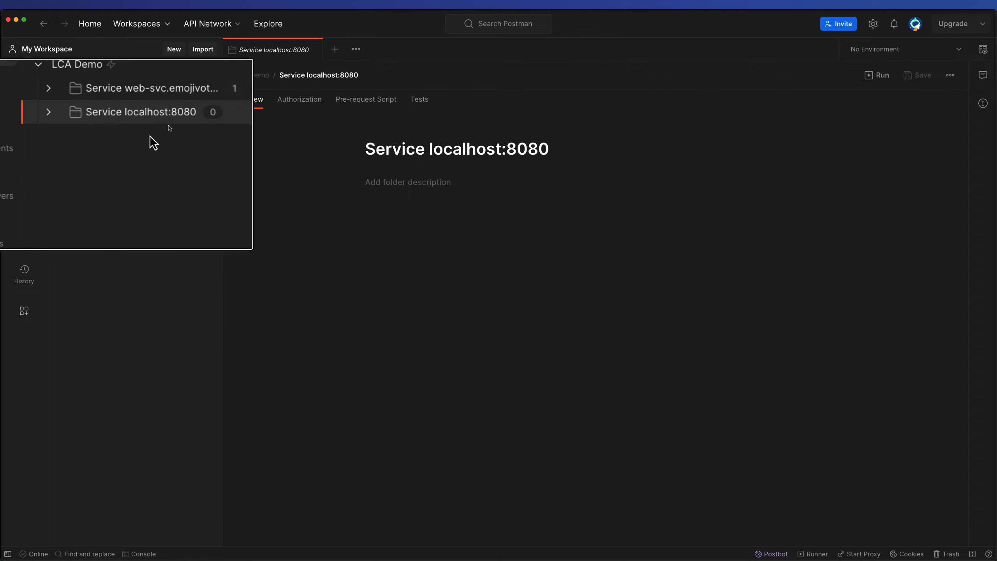
left_click(66, 109)
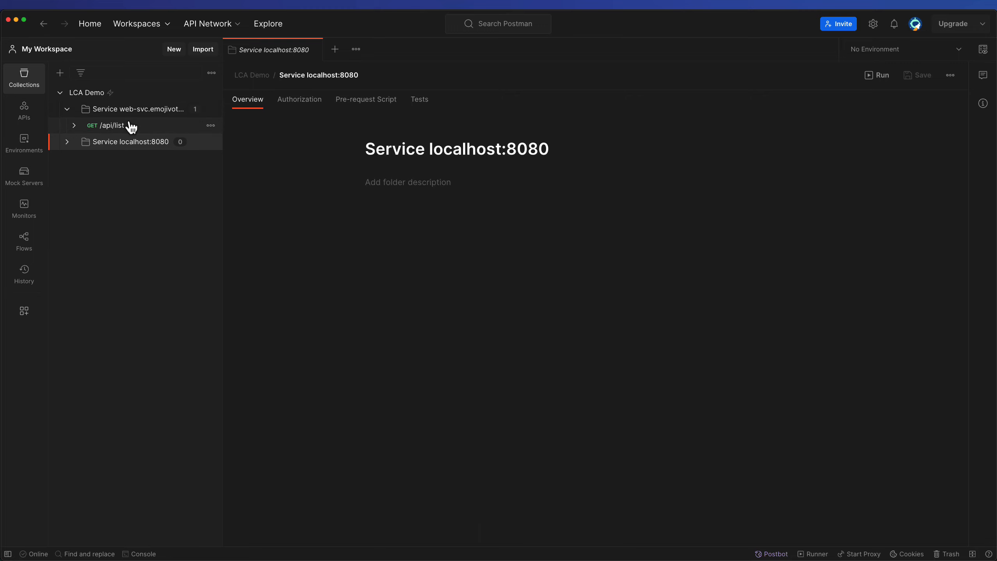
left_click(107, 132)
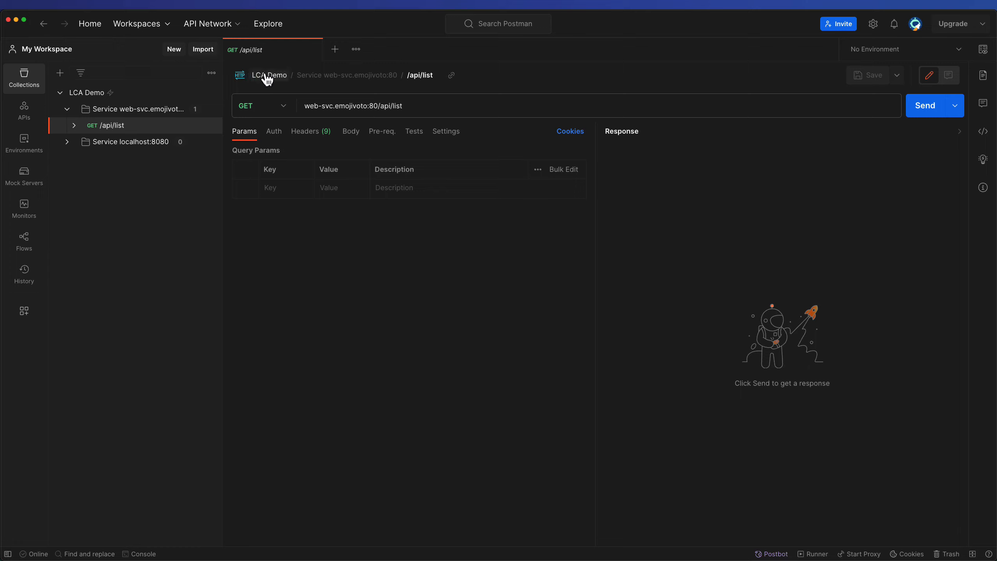
left_click_drag(246, 120, 244, 81)
Collapse the web-svc folder and expand the Service localhost:8080 folder to examine its captured requests
left_click(66, 110)
left_click(67, 126)
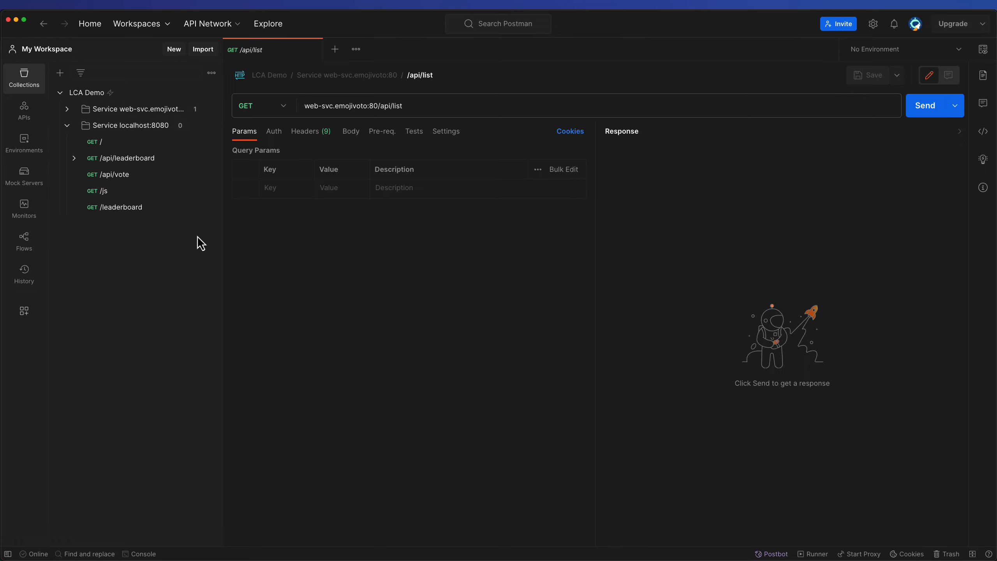
key("ctrl+a")
mouse_move(110, 144)
left_mouse_down()
mouse_move(132, 137)
mouse_move(110, 147)
mouse_move(121, 148)
left_mouse_up()
left_click_drag(182, 185, 154, 160)
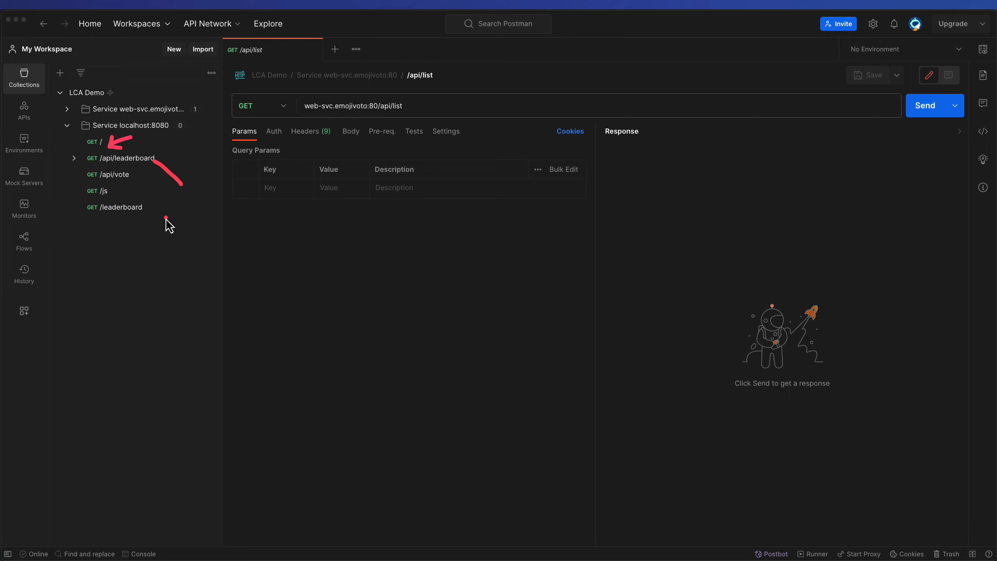
left_click_drag(41, 217, 78, 178)
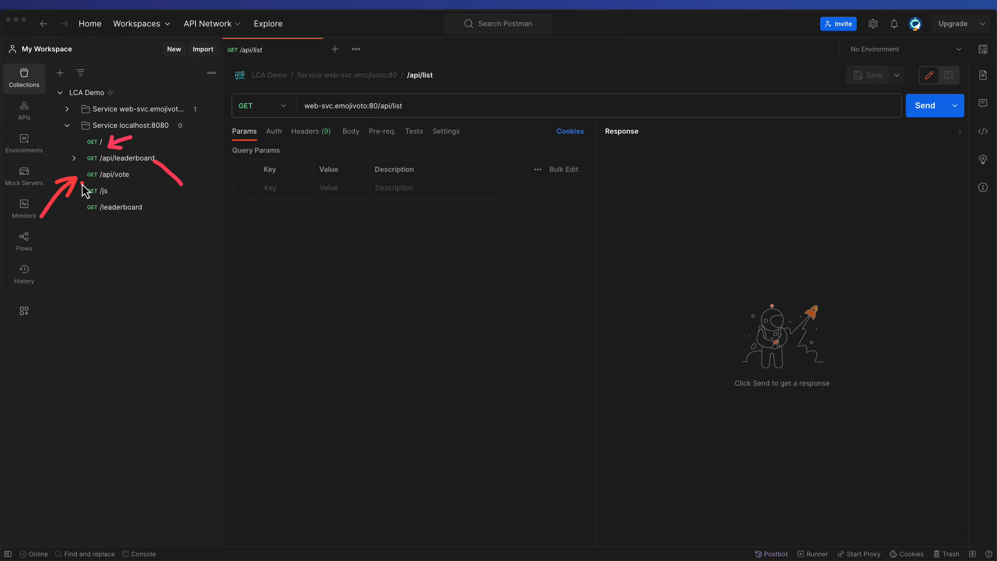
left_click_drag(198, 200, 113, 192)
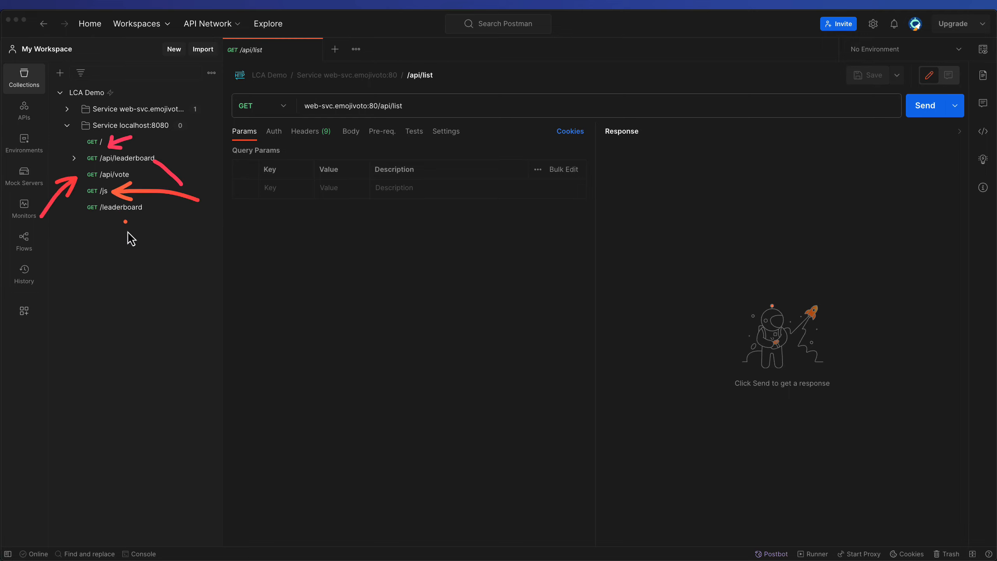
left_click_drag(102, 256, 122, 219)
left_click_drag(101, 229, 122, 218)
key("Escape")
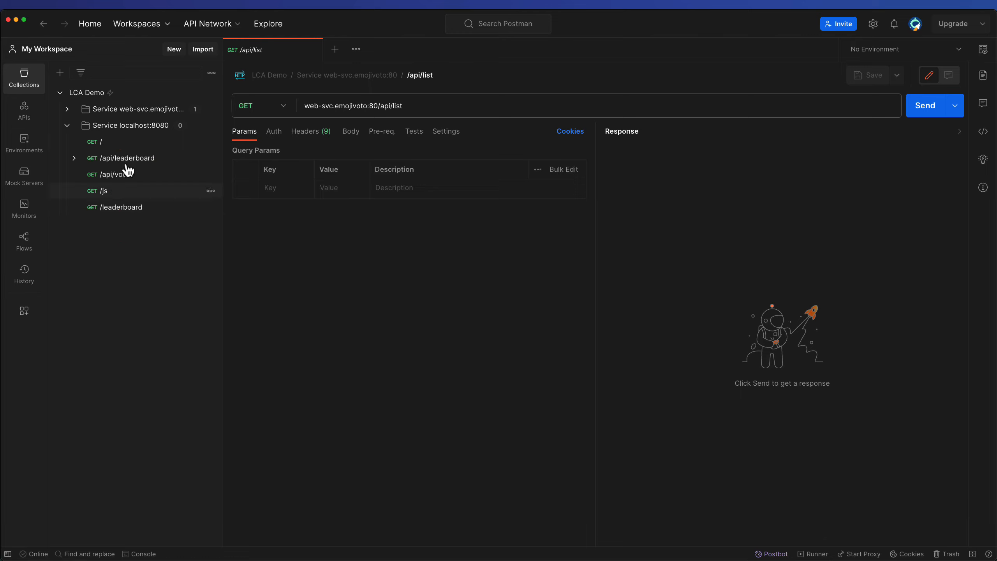
Open the GET / request from the localhost:8080 folder and send it
left_click(118, 148)
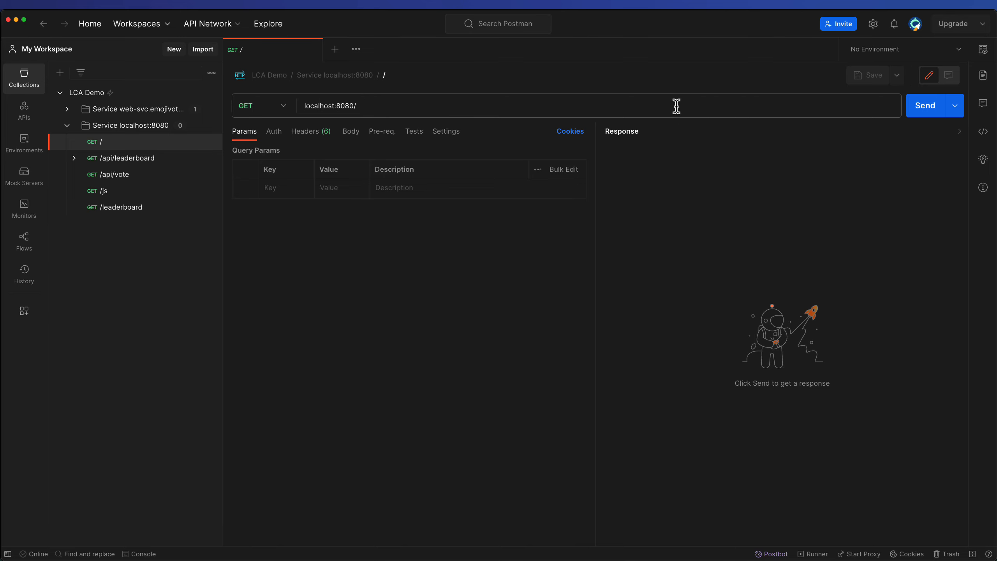
left_click(917, 110)
left_click_drag(793, 216, 784, 393)
left_click(782, 404)
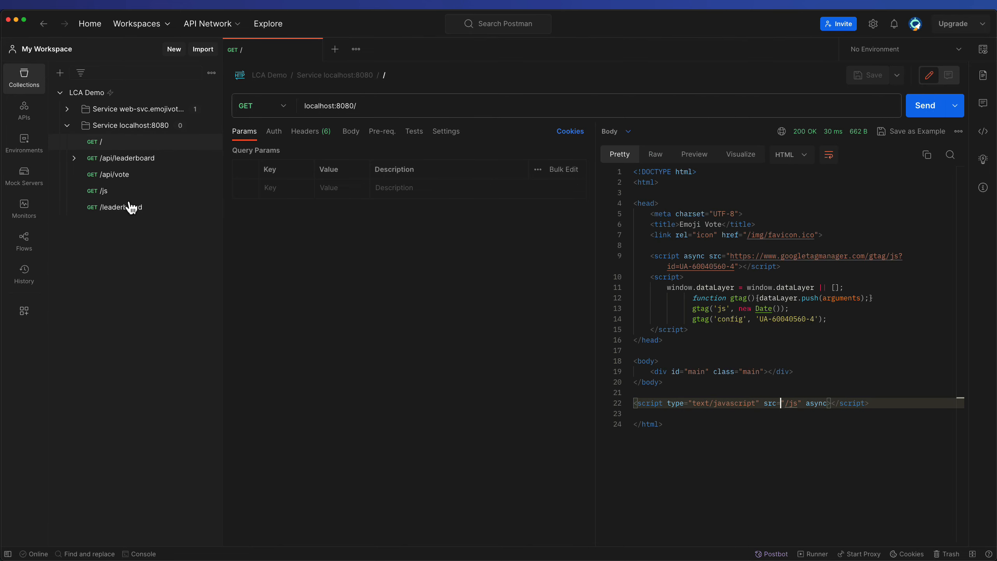
Open the GET /api/leaderboard request and send it
left_click(117, 159)
left_click(929, 105)
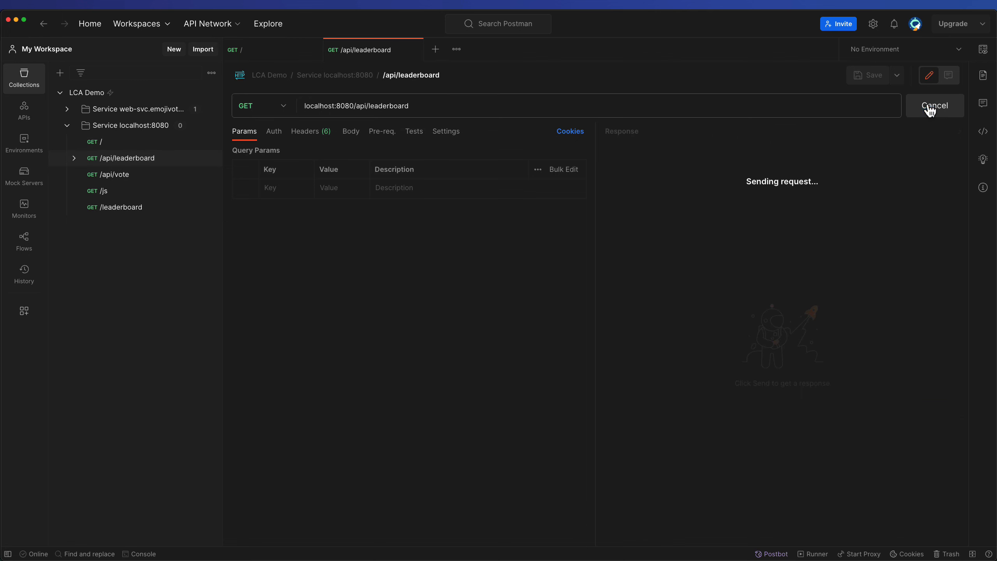
left_click_drag(758, 223, 755, 421)
left_click(822, 432)
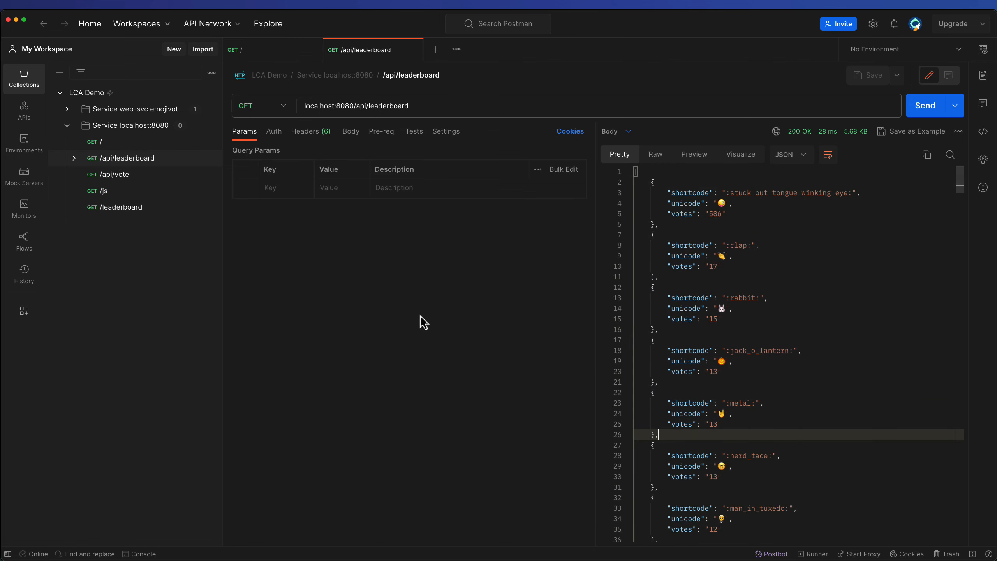
Open the GET /api/vote request with its choice parameter and send it
left_click(158, 182)
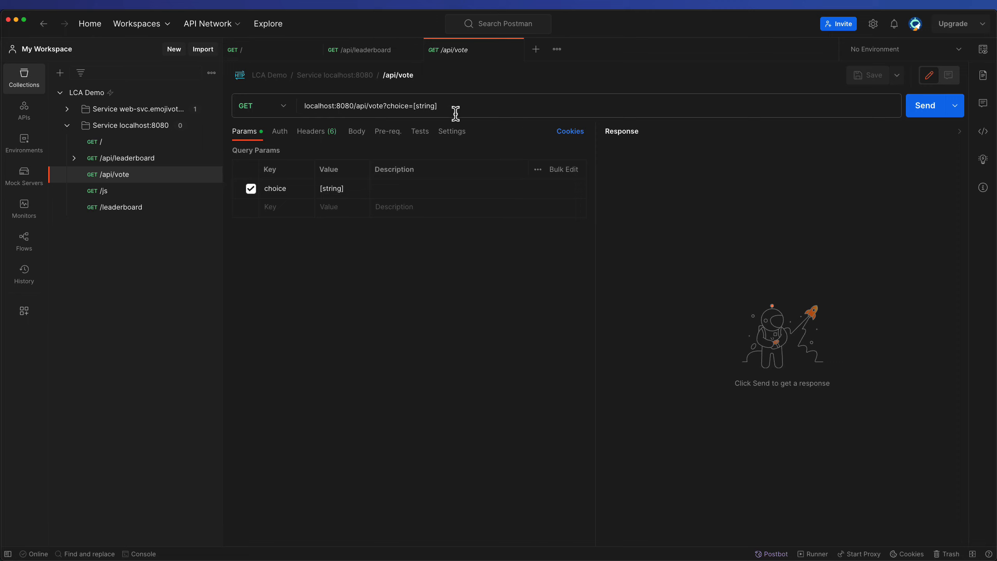
left_click_drag(478, 83, 452, 108)
key("Escape")
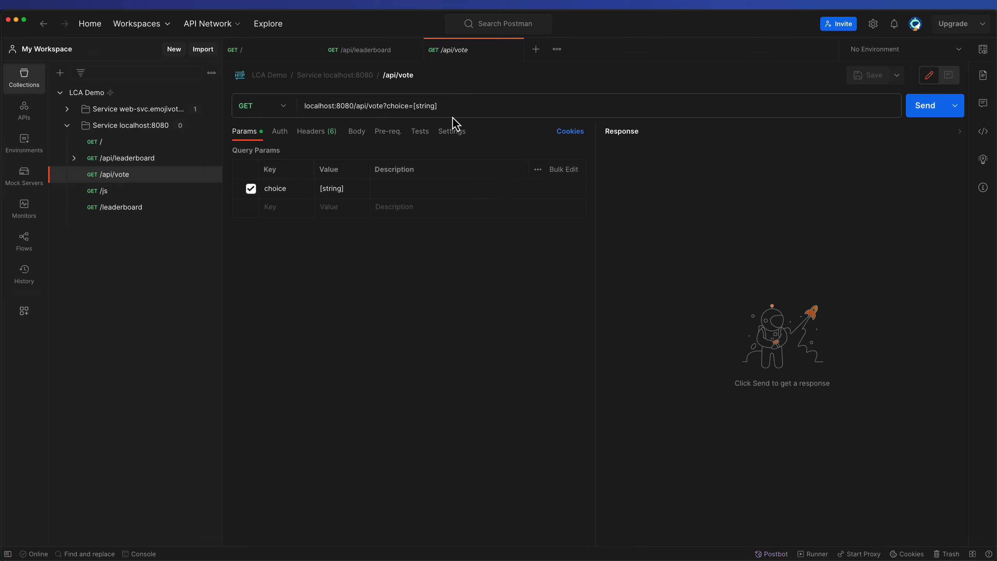
left_click(919, 115)
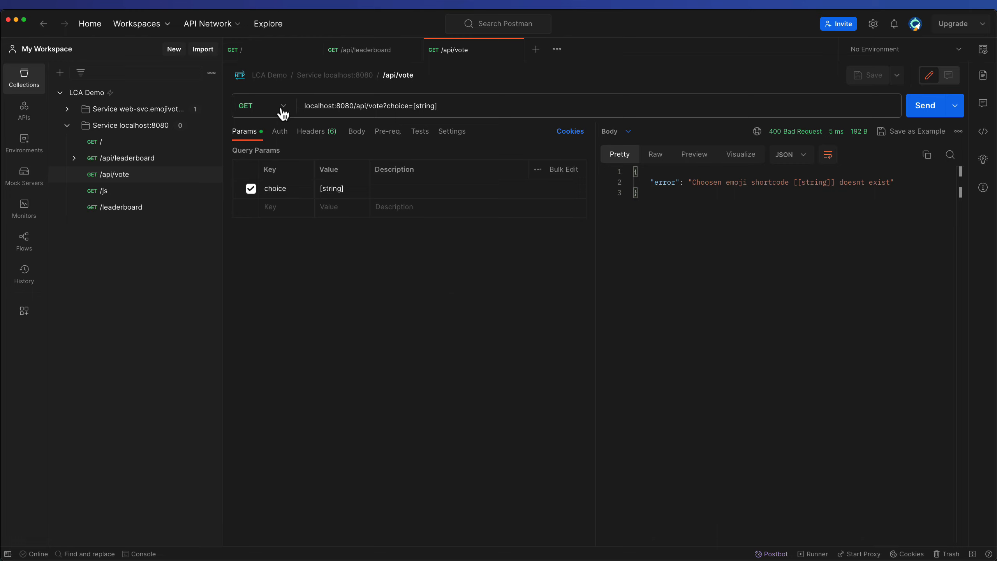
Open the GET /js request and send it, then browse the returned script
left_click(132, 192)
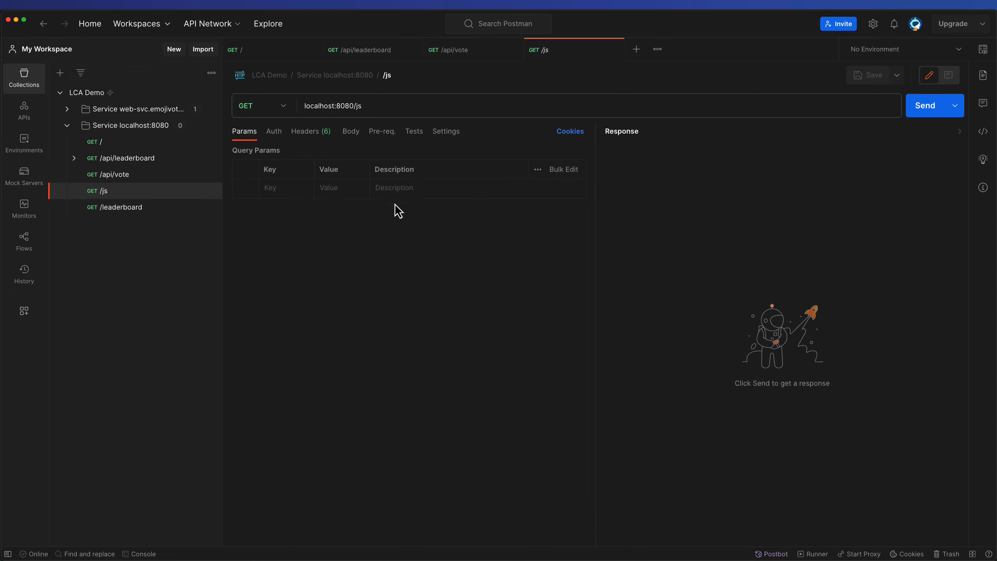
left_click_drag(427, 90, 368, 111)
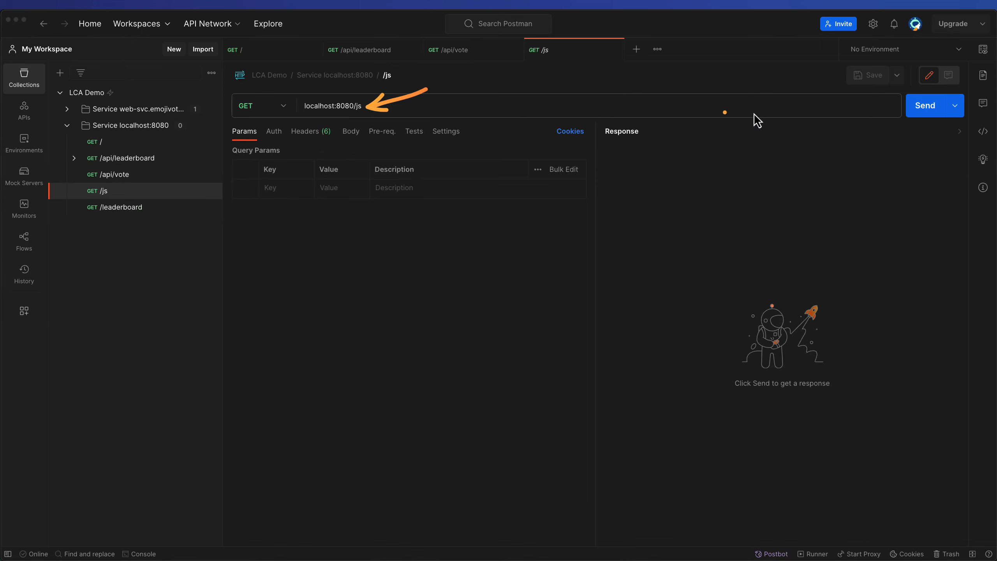
left_click(928, 113)
left_click_drag(739, 202, 738, 329)
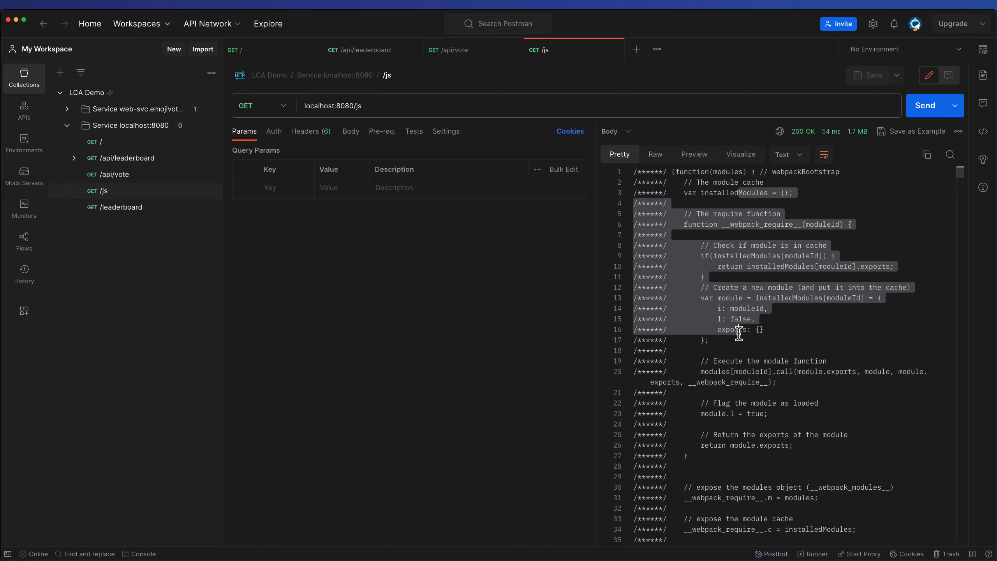
left_click(739, 330)
left_click(364, 108)
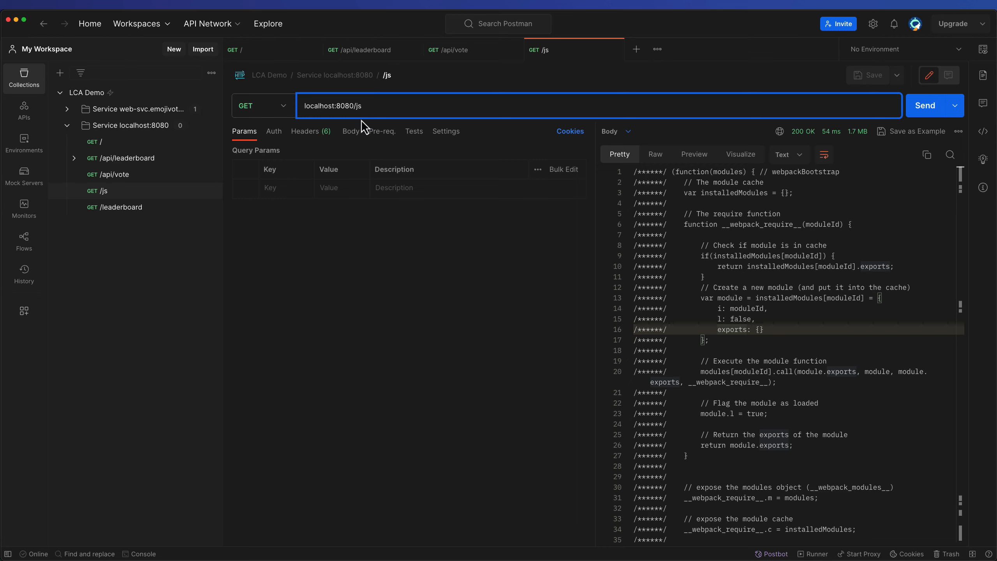
Open the GET /leaderboard request and send it
left_click(133, 212)
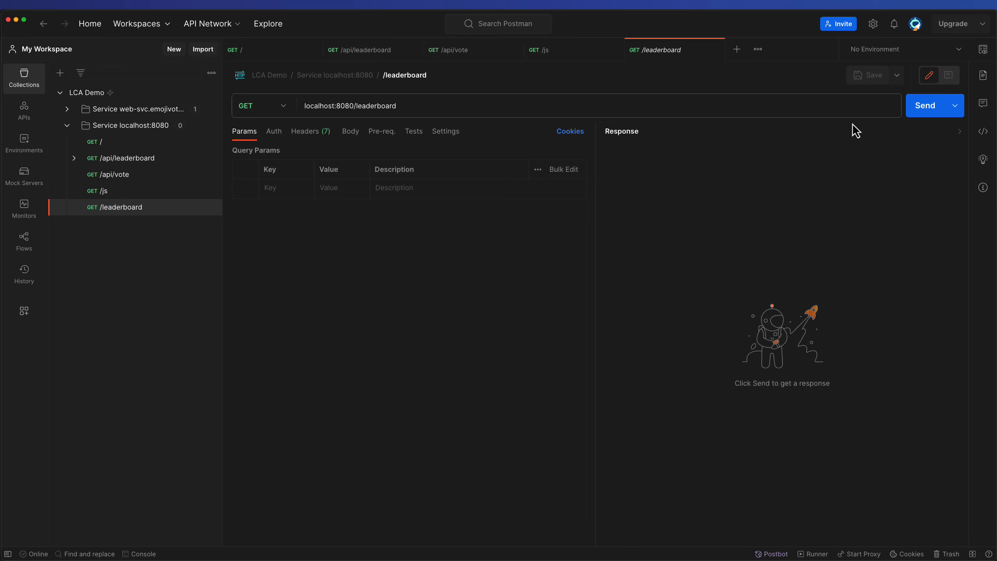
left_click(921, 108)
left_click(766, 381)
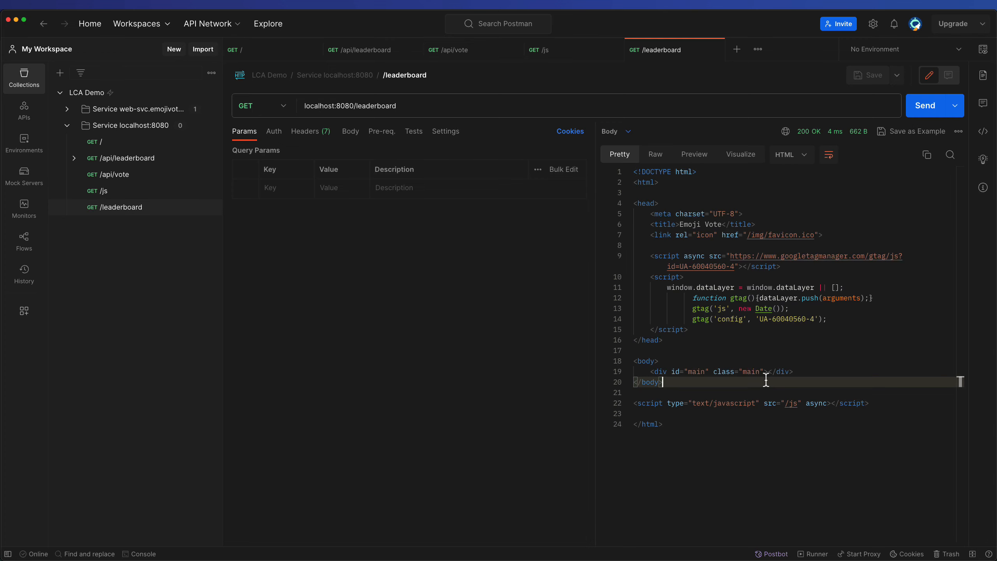
left_click_drag(814, 78, 809, 130)
Run the localhost:8080 folder as a performance test, keeping only the / and /leaderboard requests selected
left_click(211, 126)
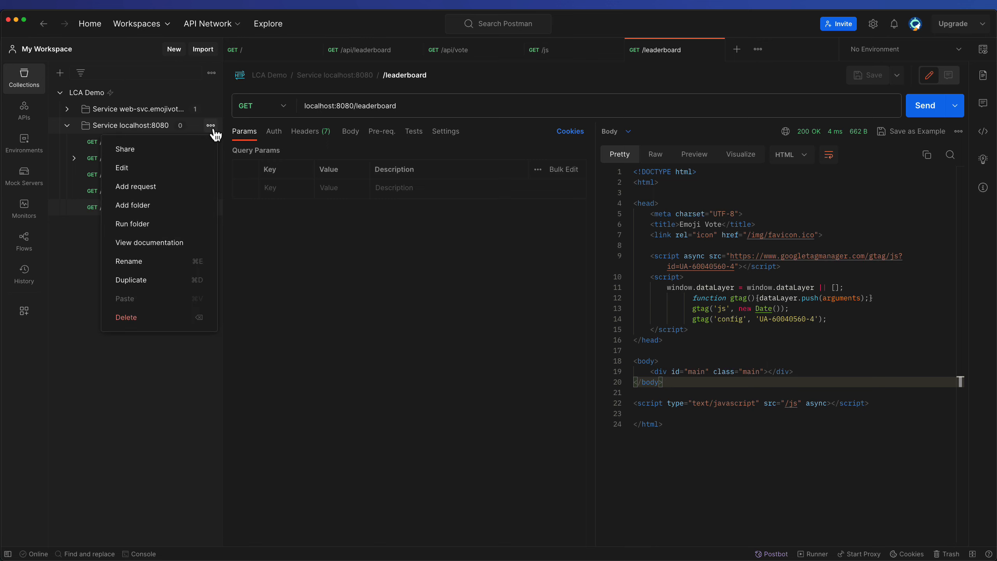
left_click(139, 227)
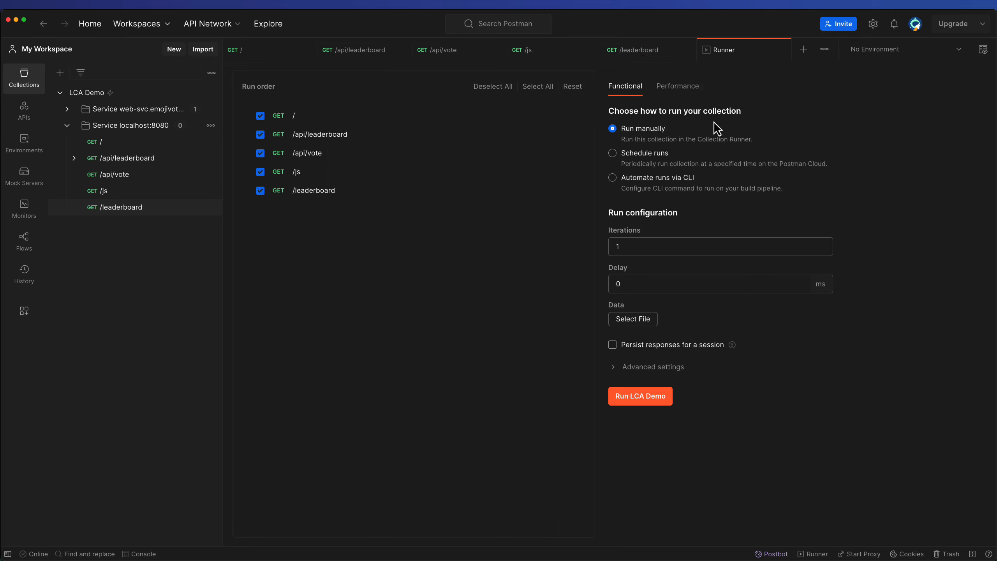
left_click(683, 87)
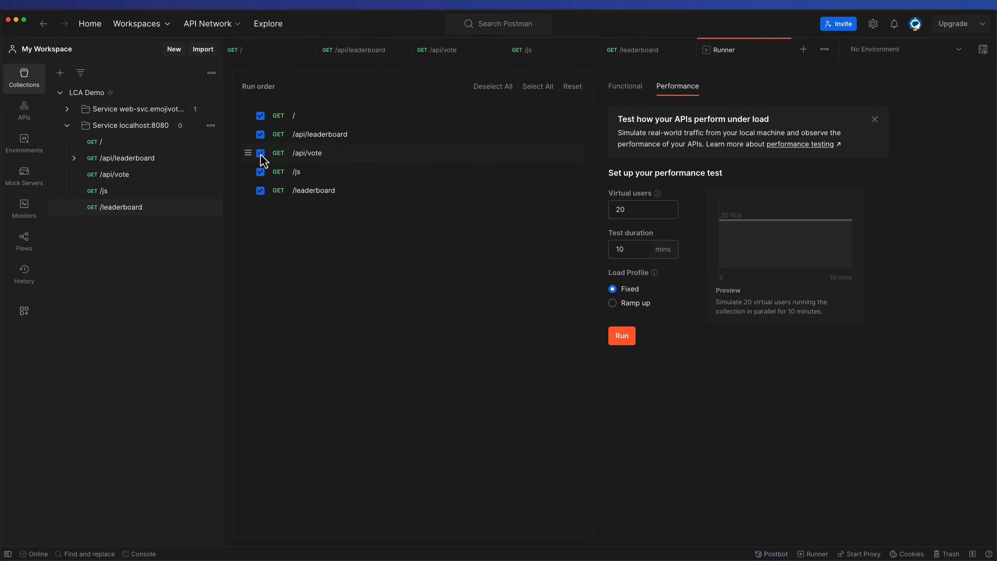
left_click(261, 172)
left_click(260, 134)
left_click(261, 154)
Set 5 virtual users and a 1-minute test duration, then start the performance run
left_click_drag(635, 209, 604, 211)
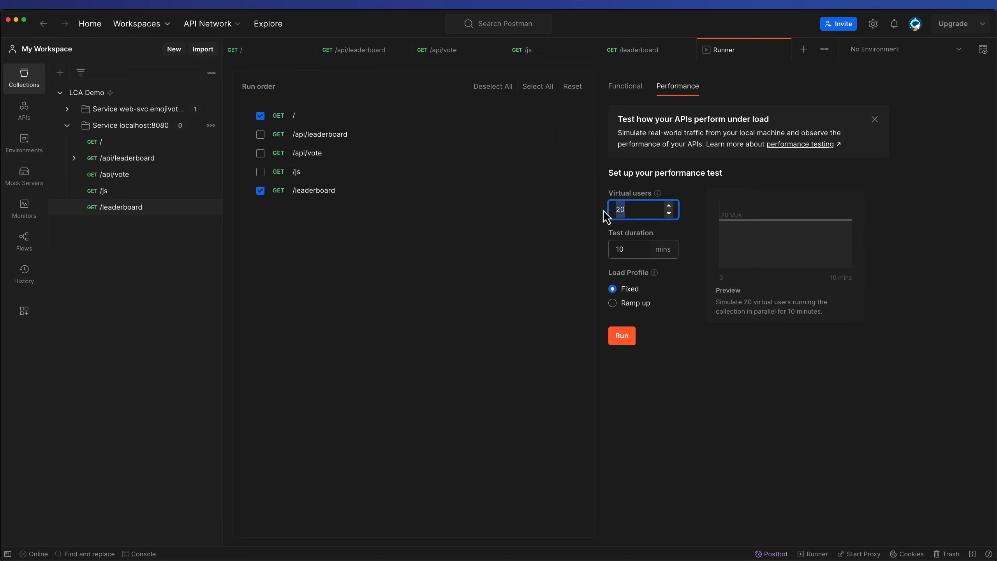
type("5")
left_click_drag(633, 250, 604, 255)
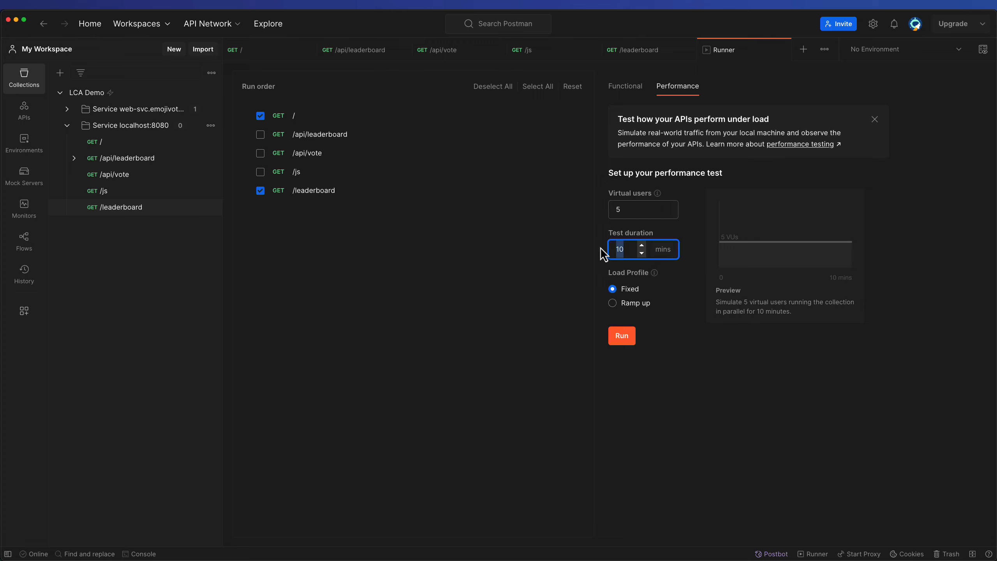
type("1")
left_click(622, 341)
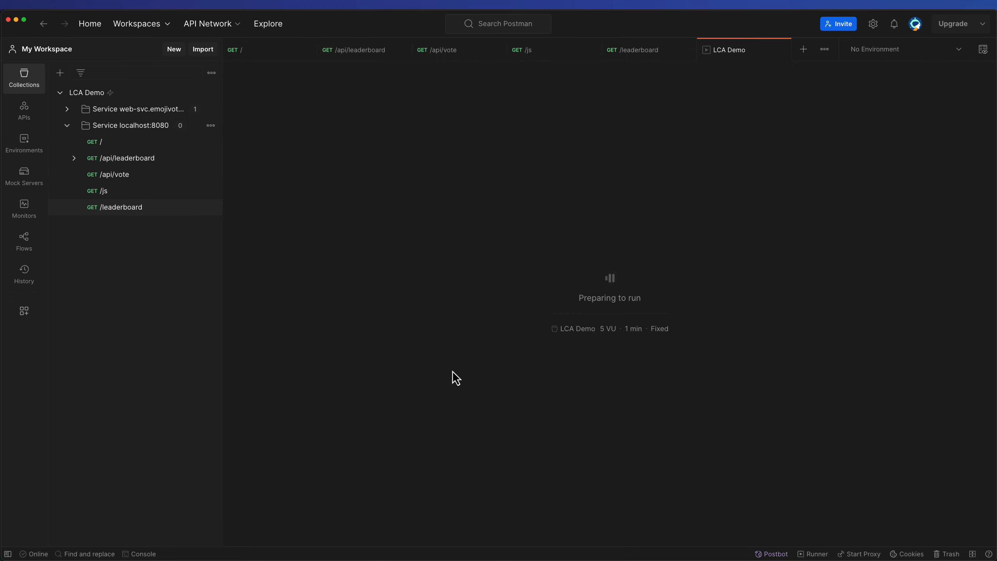